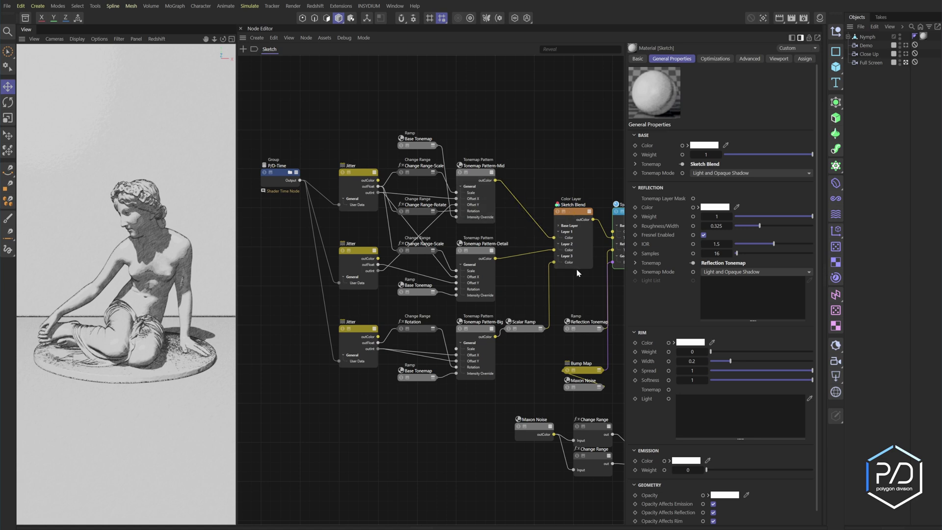
middle_click_drag(551, 355, 466, 321)
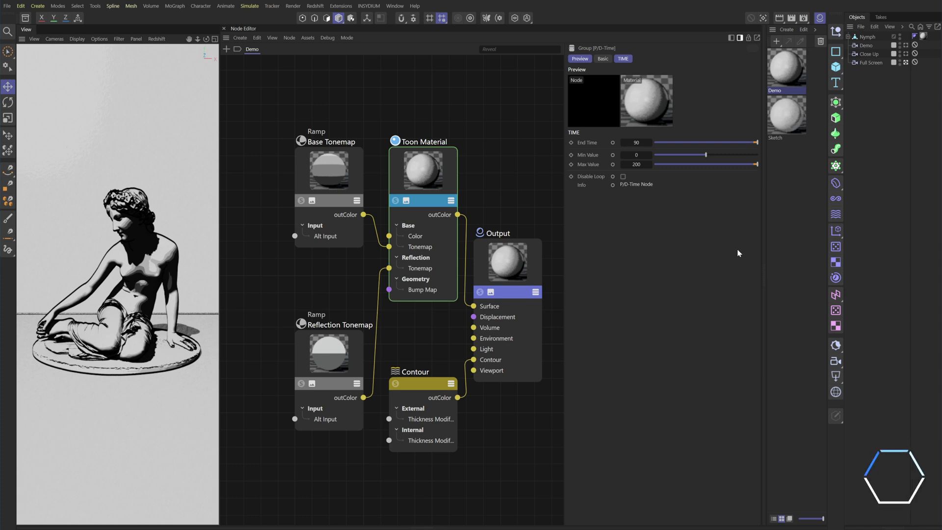
left_click(776, 42)
mouse_move(845, 71)
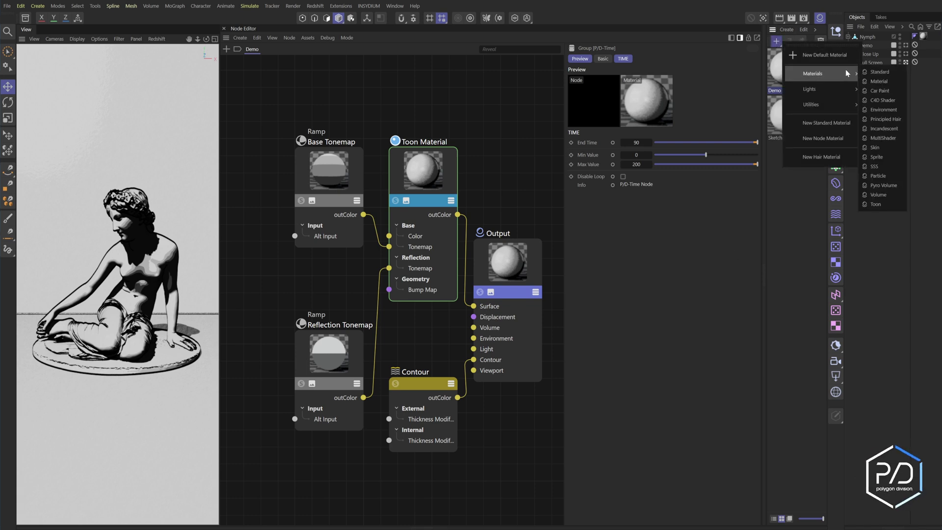
left_click(883, 206)
key("Delete")
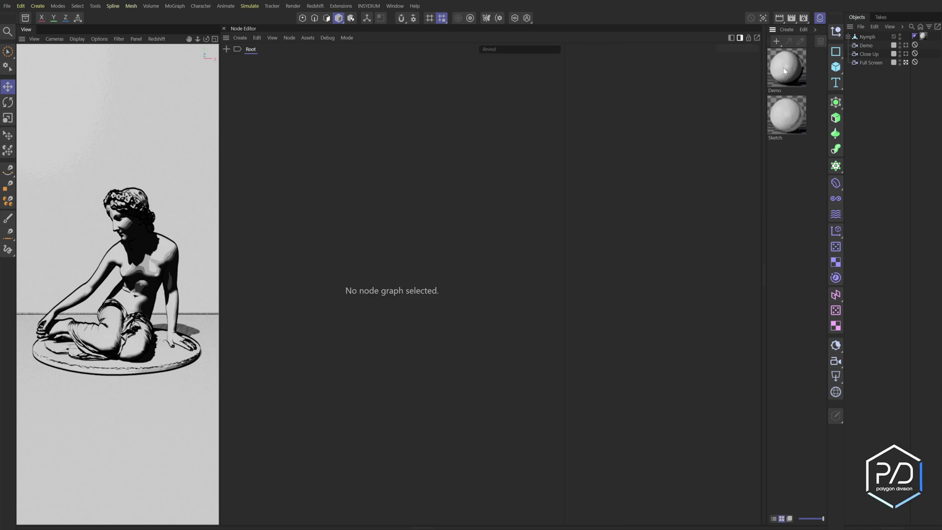
Bring up the Demo material's node graph again and hide the material manager
left_click(819, 20)
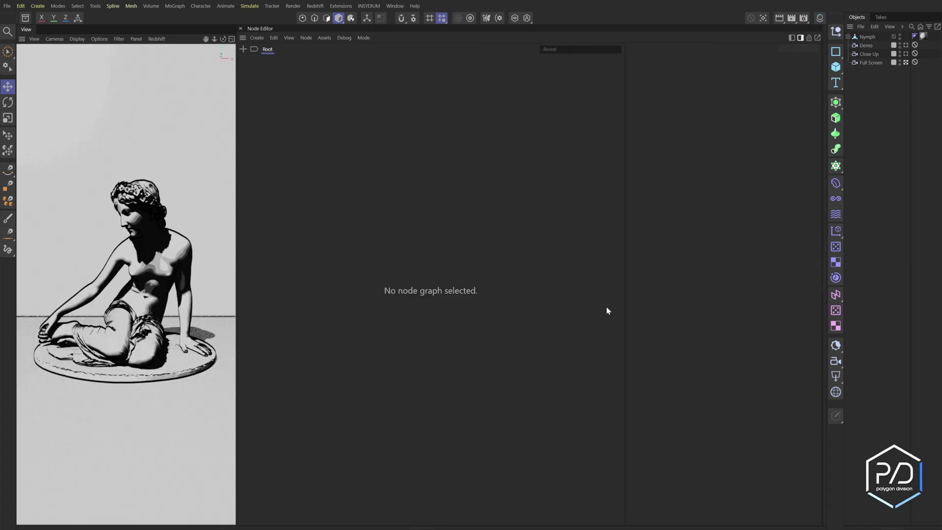
left_click(819, 18)
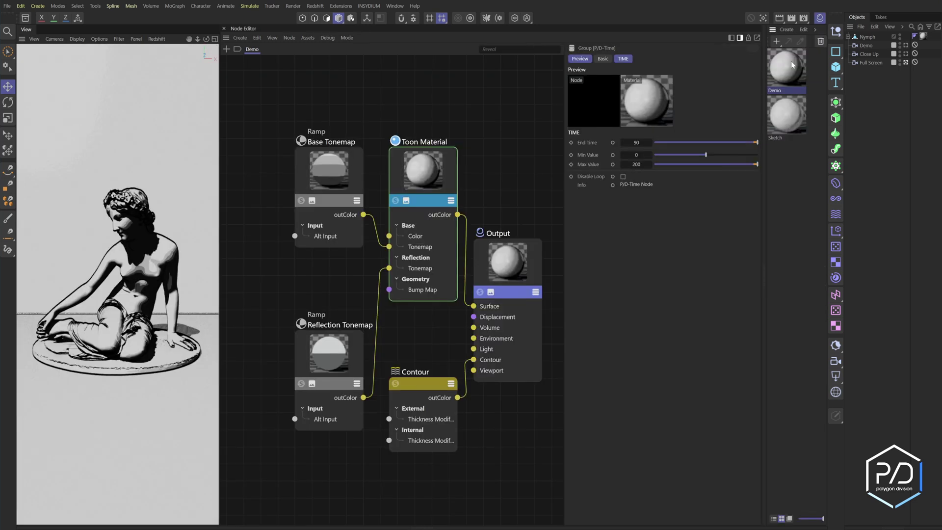
left_click(819, 19)
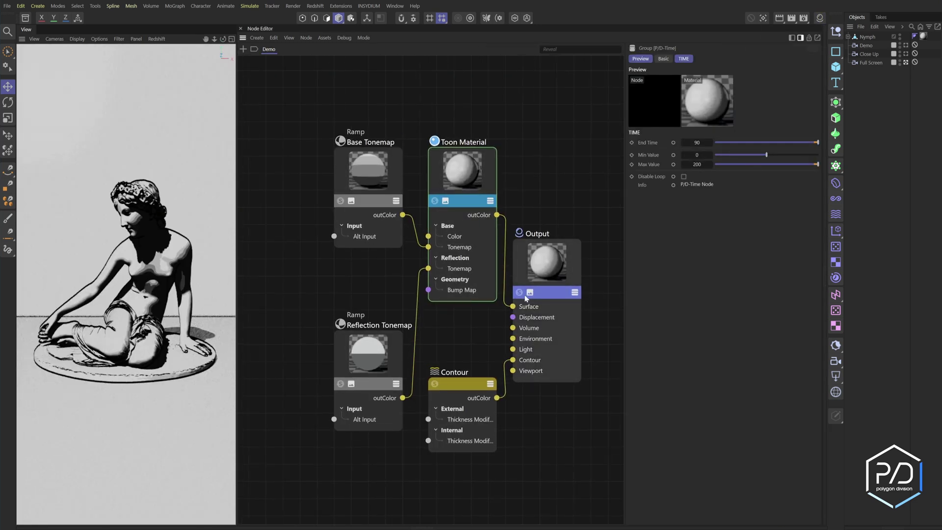
Collapse the previews of the Output, Toon Material, Base Tonemap and Reflection Tonemap nodes
left_click(529, 292)
left_click(444, 200)
left_click(351, 200)
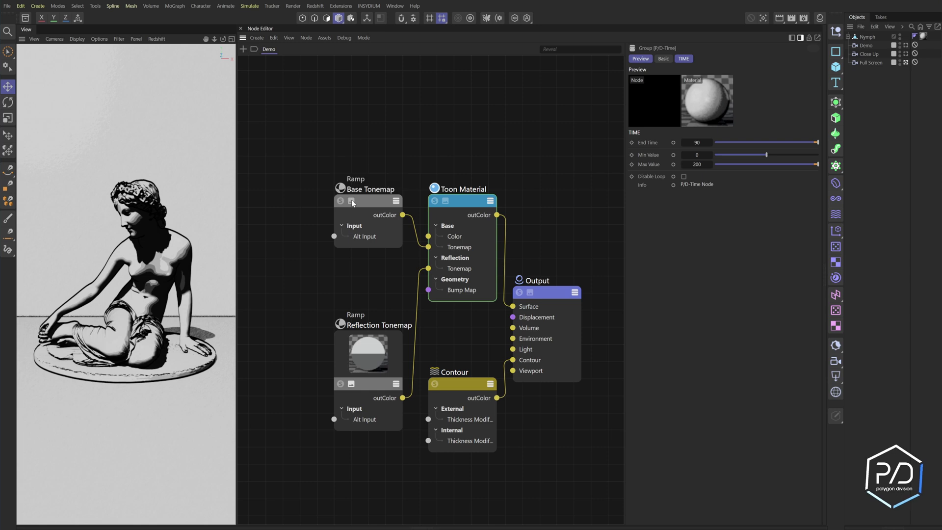
left_click(351, 383)
Spread the Output, Contour, Reflection Tonemap and Base Tonemap nodes away from the Toon Material to free space in the graph
left_click_drag(550, 293, 576, 283)
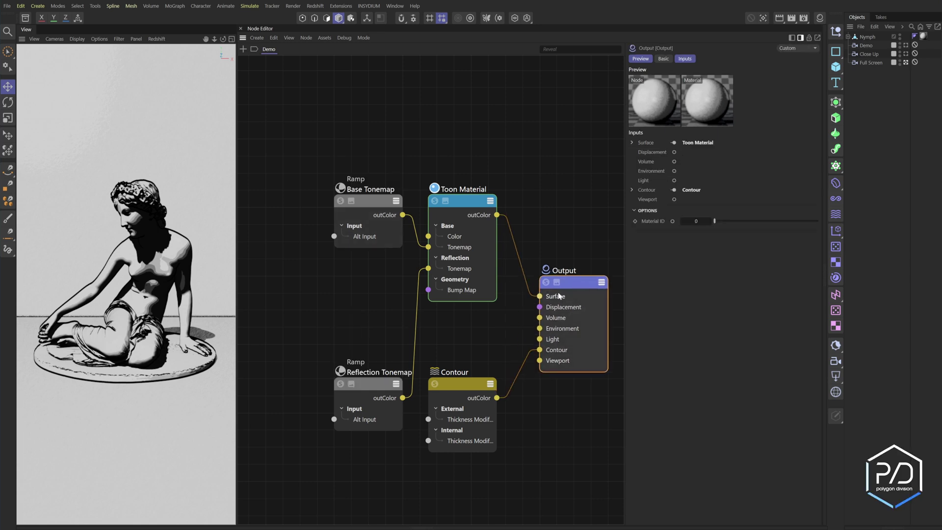
scroll(558, 296, "down", 5)
left_click_drag(461, 208, 477, 221)
left_click_drag(525, 346, 516, 483)
left_click_drag(488, 335, 440, 321)
scroll(441, 331, "up", 3)
middle_click_drag(494, 331, 429, 307)
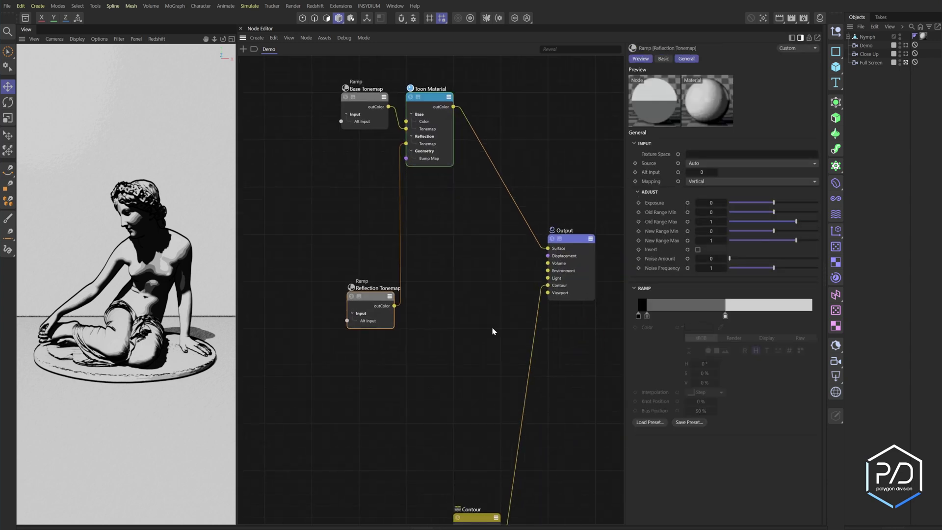
middle_click_drag(486, 328, 541, 341)
middle_click_drag(395, 236, 427, 266)
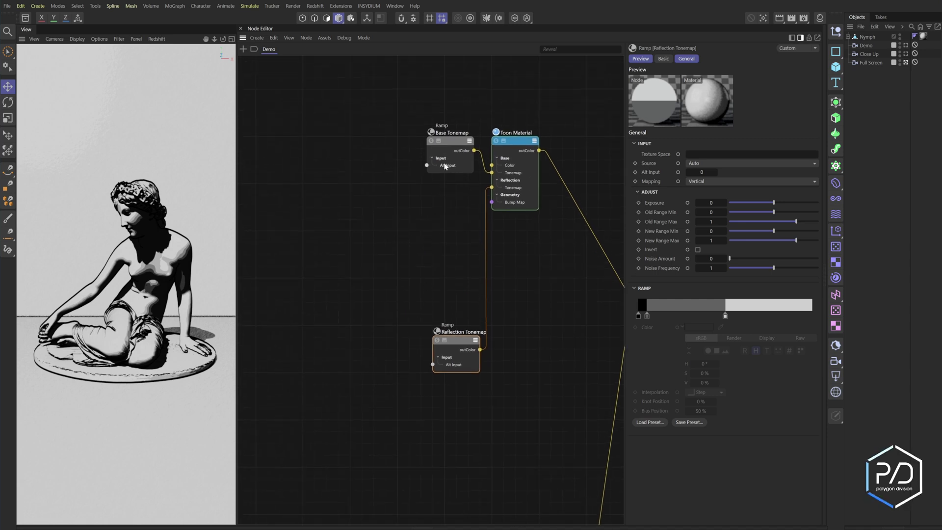
left_click(454, 145)
left_click_drag(454, 145, 424, 149)
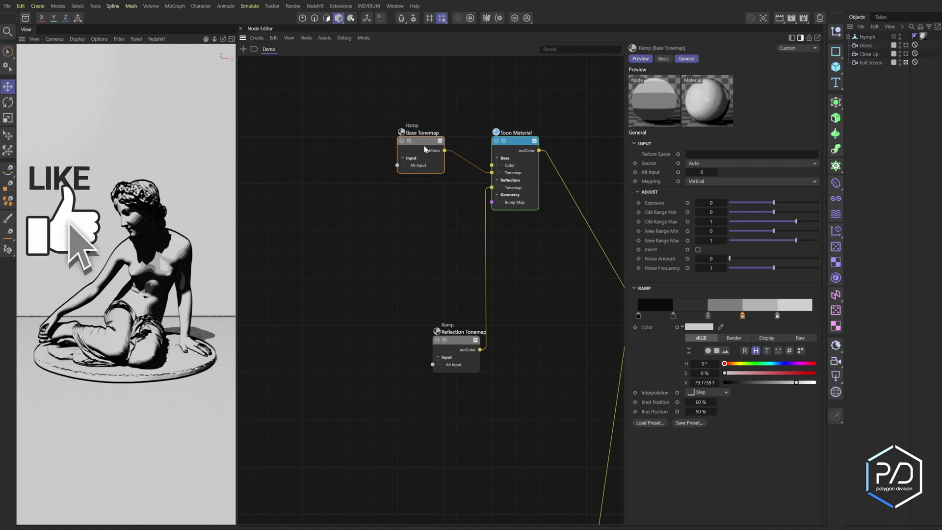
Add a Tonemap Pattern node, feed Base Tonemap into its Intensity Override, and connect its output to the Toon Material's base Tonemap
double_click(417, 237)
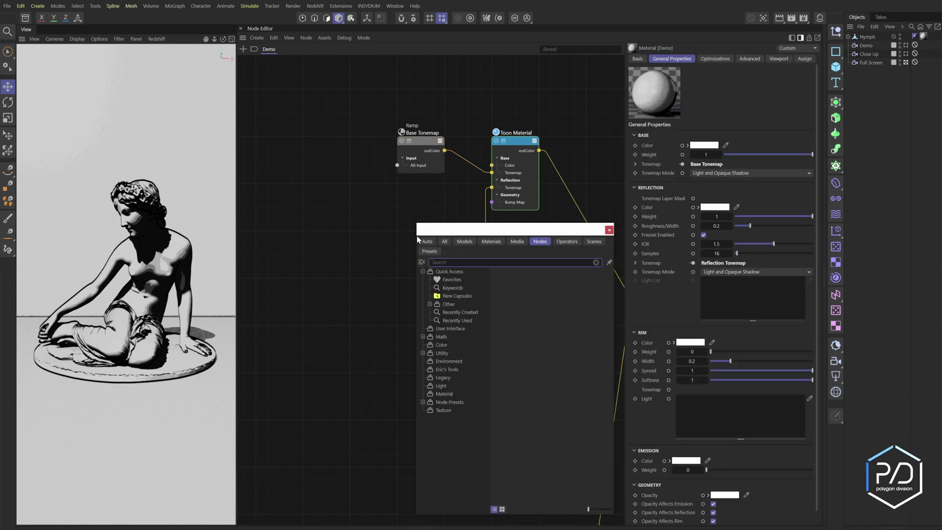
type("tone")
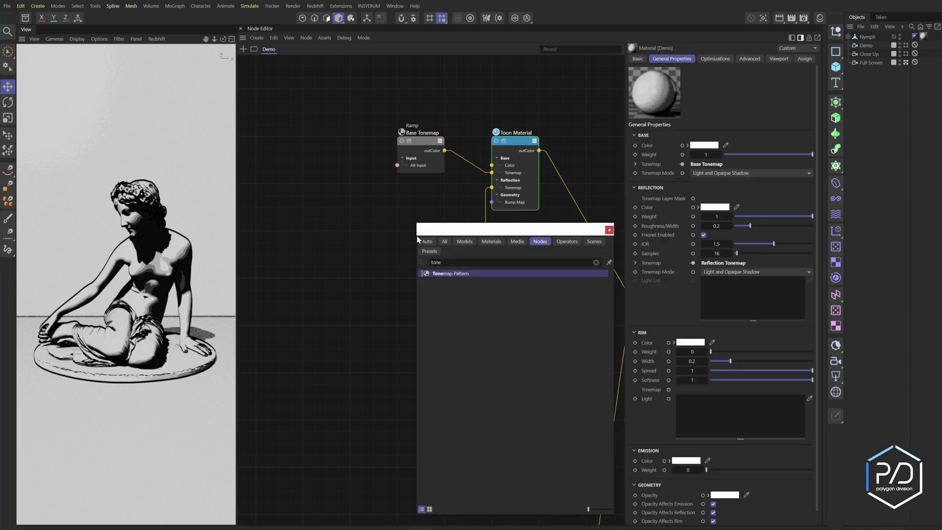
key("Return")
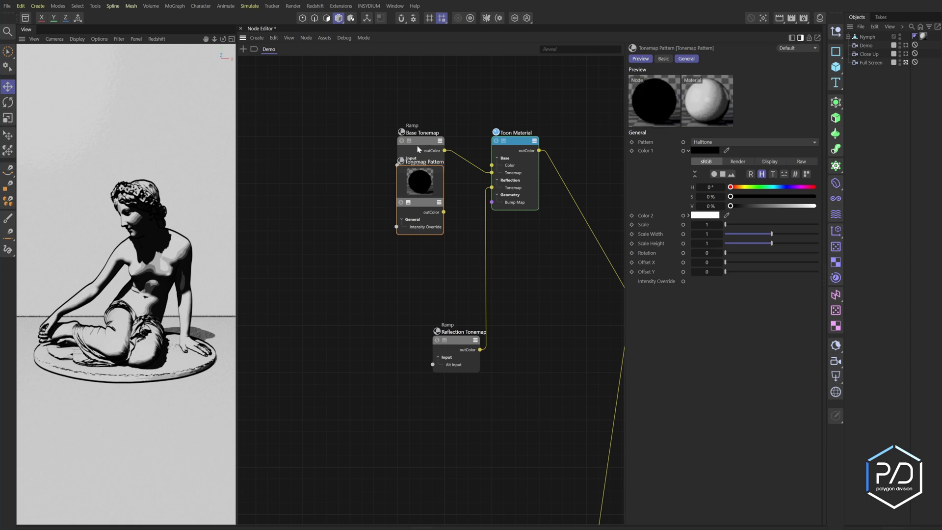
left_click_drag(426, 146, 331, 146)
left_click(408, 202)
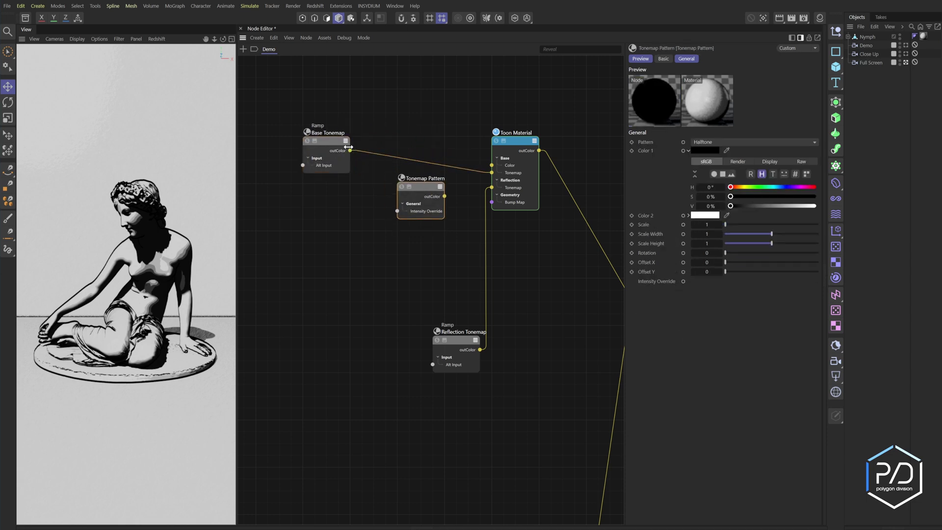
left_click_drag(351, 152, 400, 217)
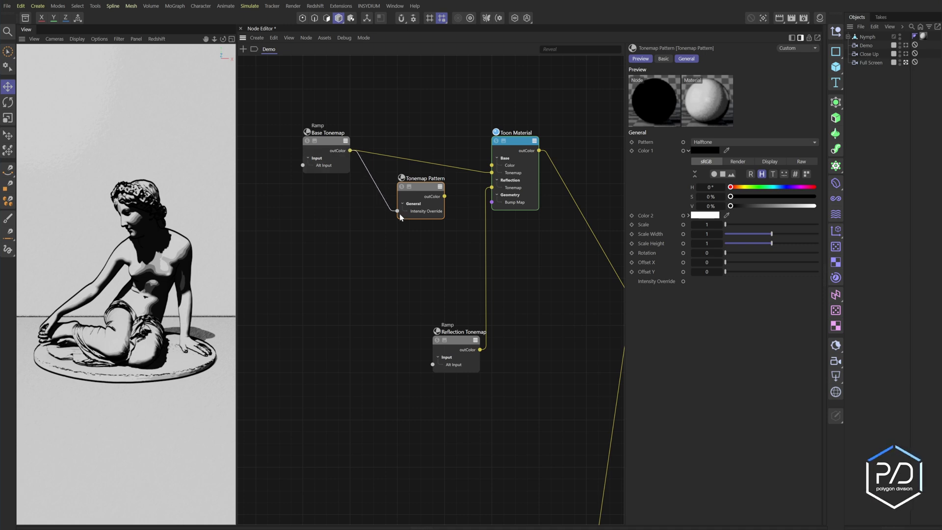
left_click_drag(444, 196, 491, 173)
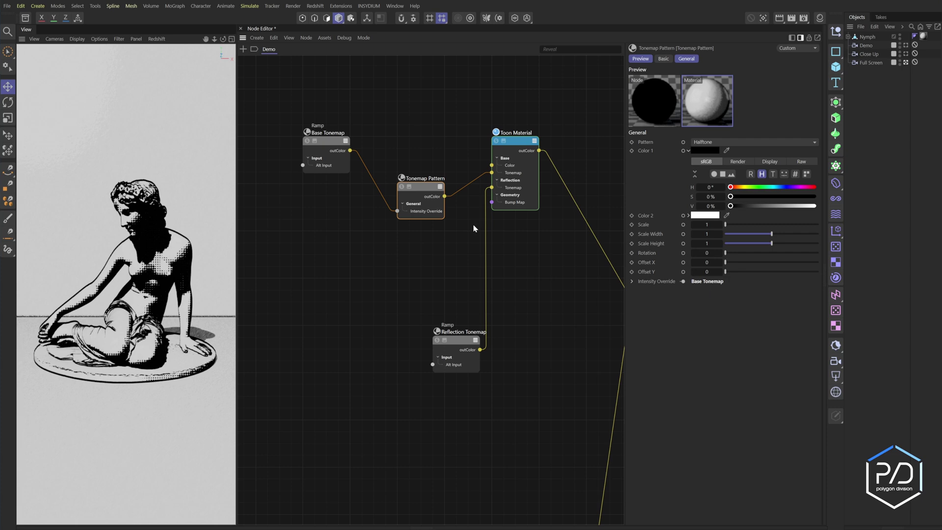
Look through the Close Up camera and set the Tonemap Pattern to Cross Hatch with a scale of about 2.7
left_click(905, 53)
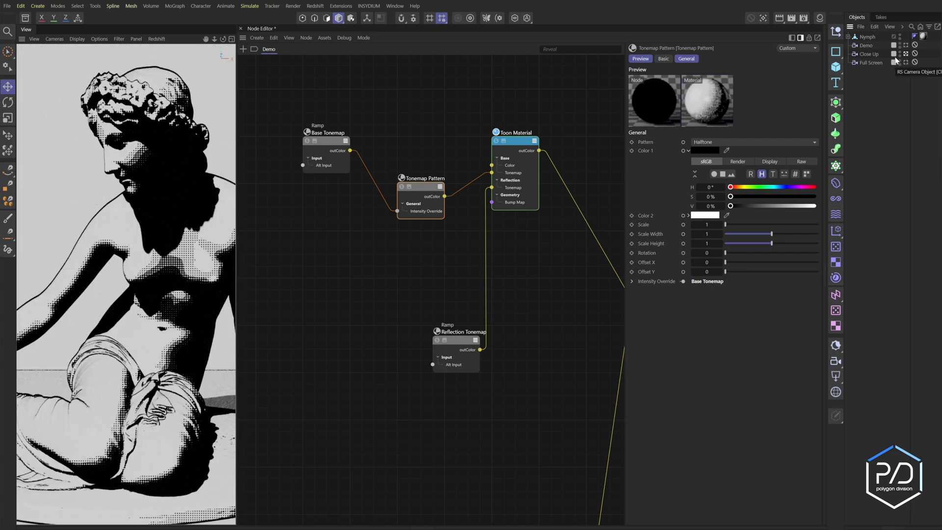
left_click(714, 143)
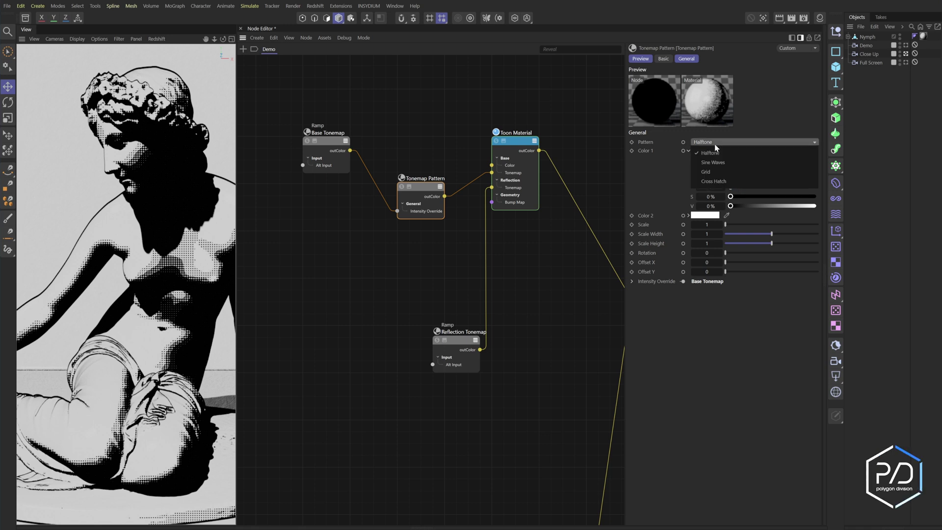
left_click(713, 182)
left_click_drag(724, 224, 741, 222)
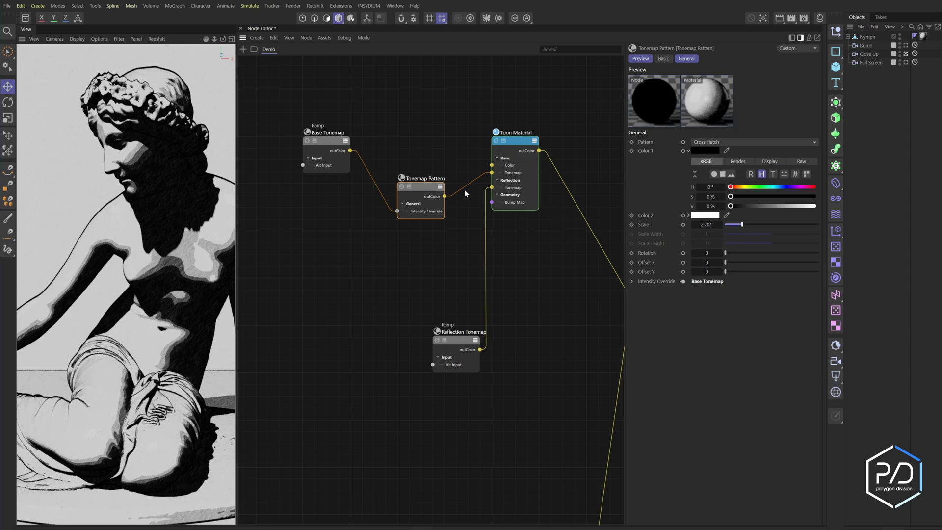
Remove the Base Tonemap ramp's second knot and lighten the others, with the 40% knot at 74% and the 60% knot at 86% brightness
left_click(326, 143)
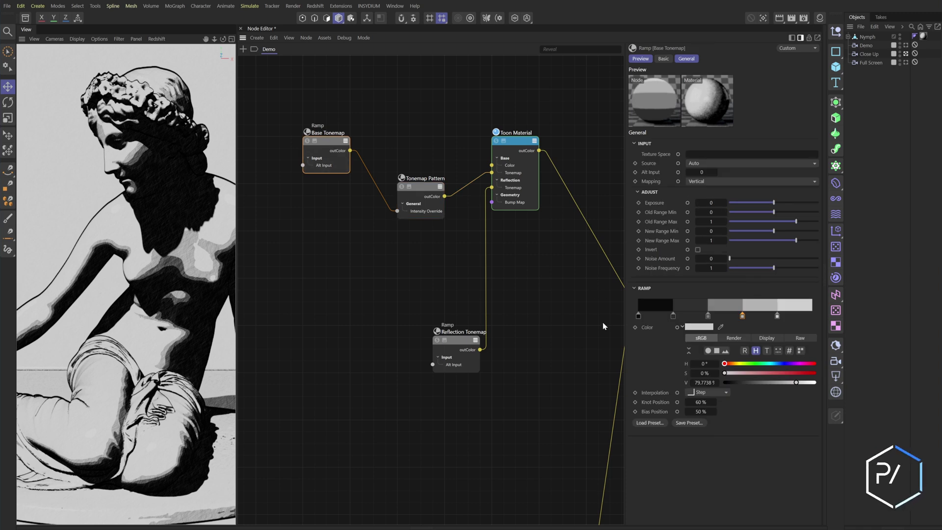
left_click_drag(673, 315, 676, 334)
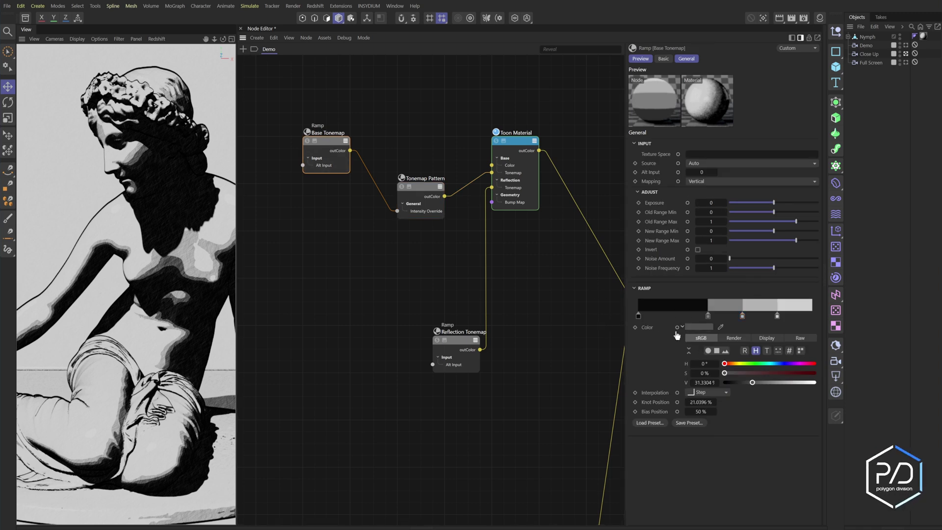
left_click(638, 316)
left_click_drag(748, 382, 802, 384)
left_click(708, 316)
left_click(742, 315)
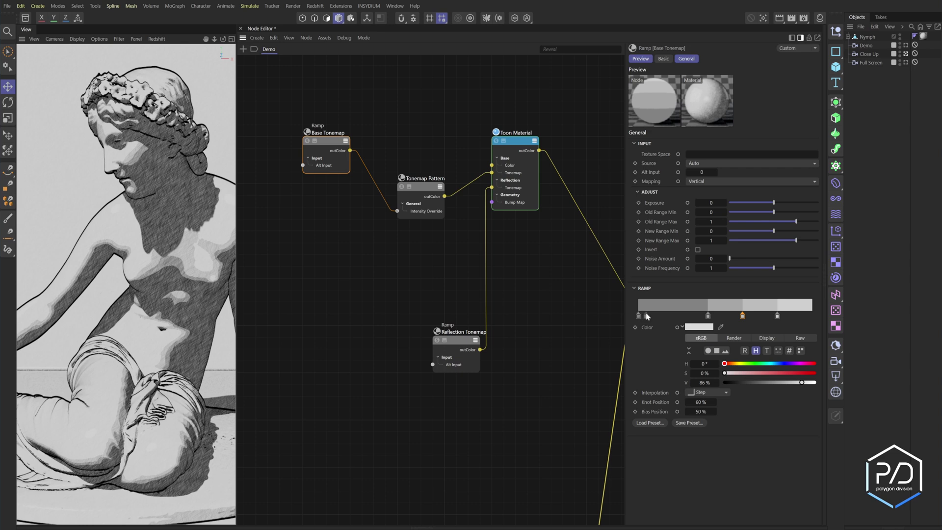
Add a white knot at the bright end of the Base Tonemap ramp and distribute all its knots evenly
left_click_drag(785, 319, 815, 319)
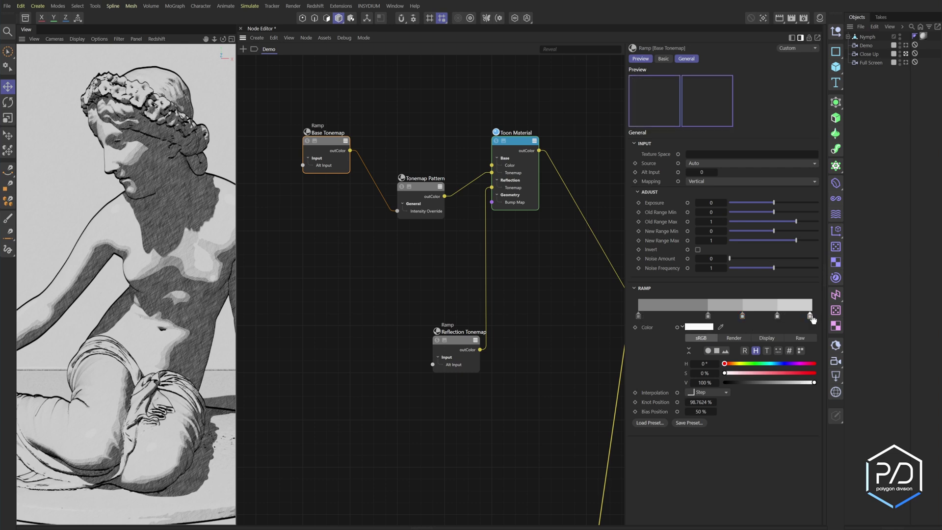
left_click(638, 317, "shift")
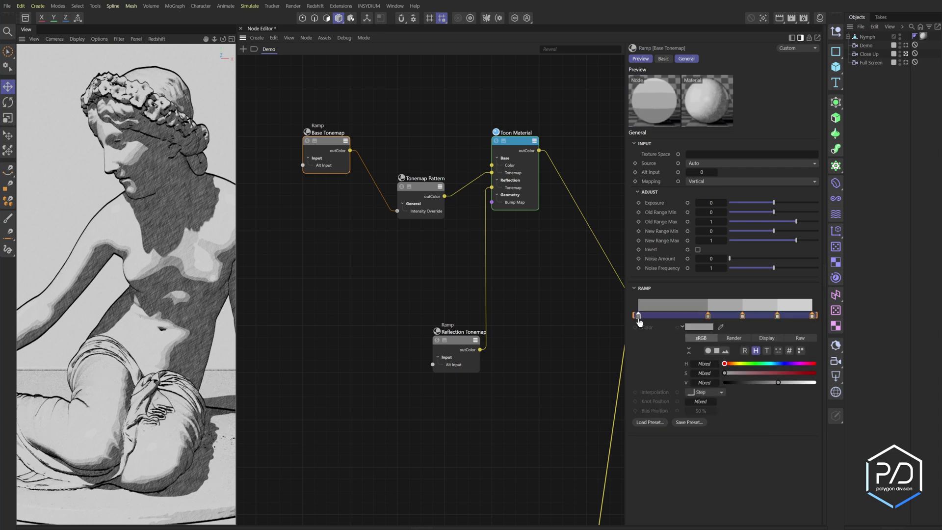
right_click(667, 308)
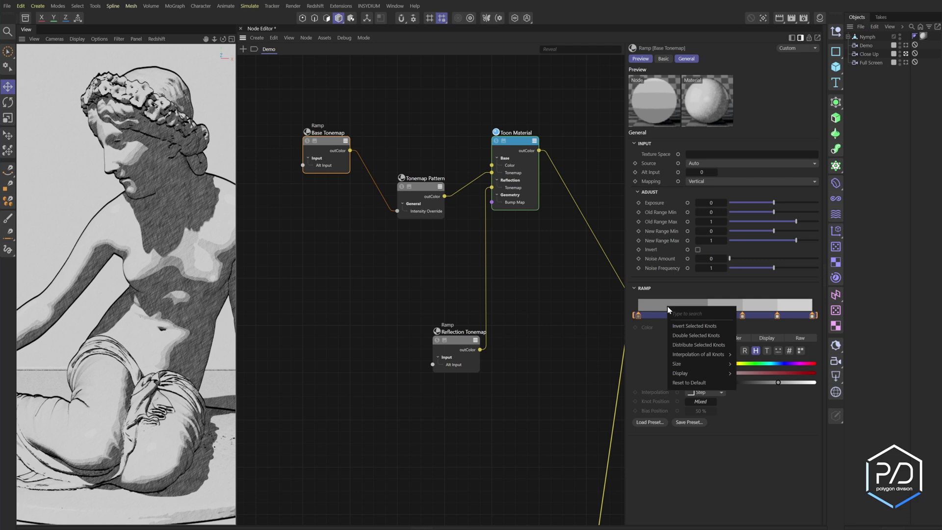
left_click(684, 345)
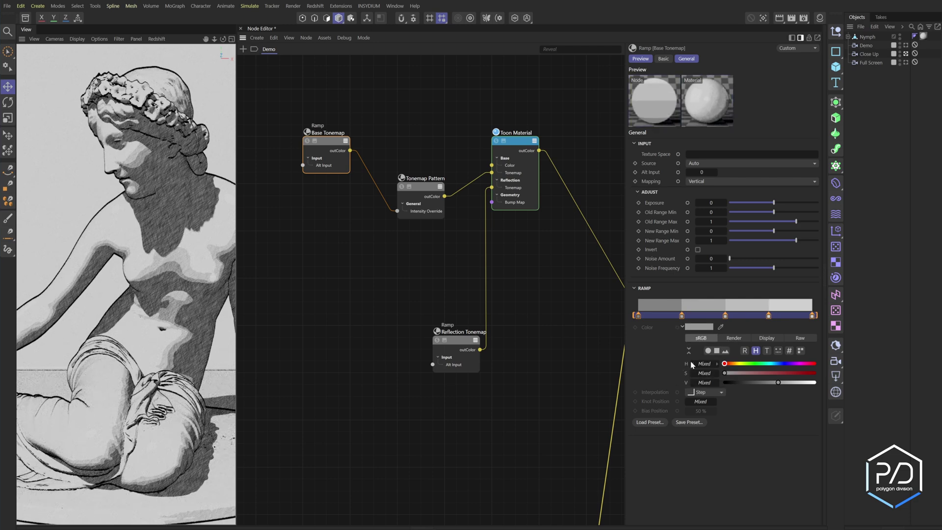
left_click(681, 316)
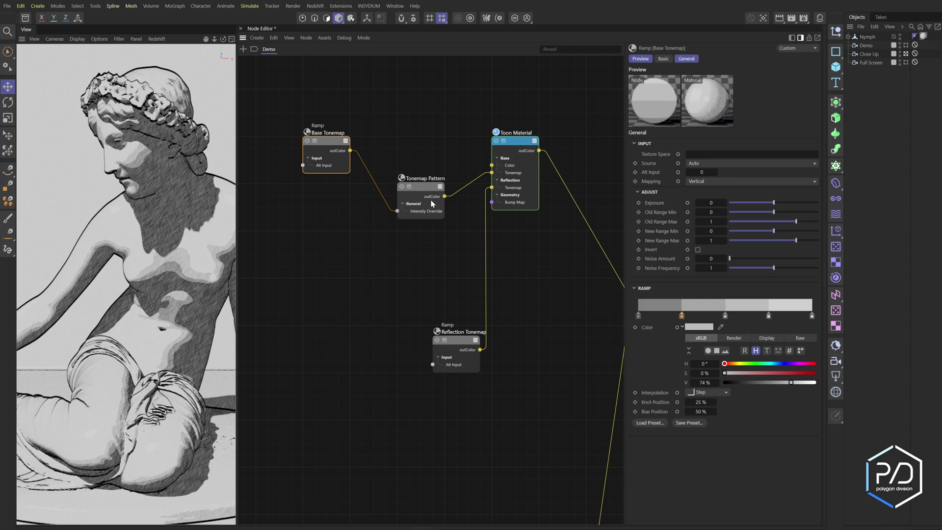
Align the Tonemap Pattern node with Base Tonemap and shift both farther from the Toon Material
left_click_drag(432, 204, 432, 158)
left_click_drag(466, 120, 288, 181)
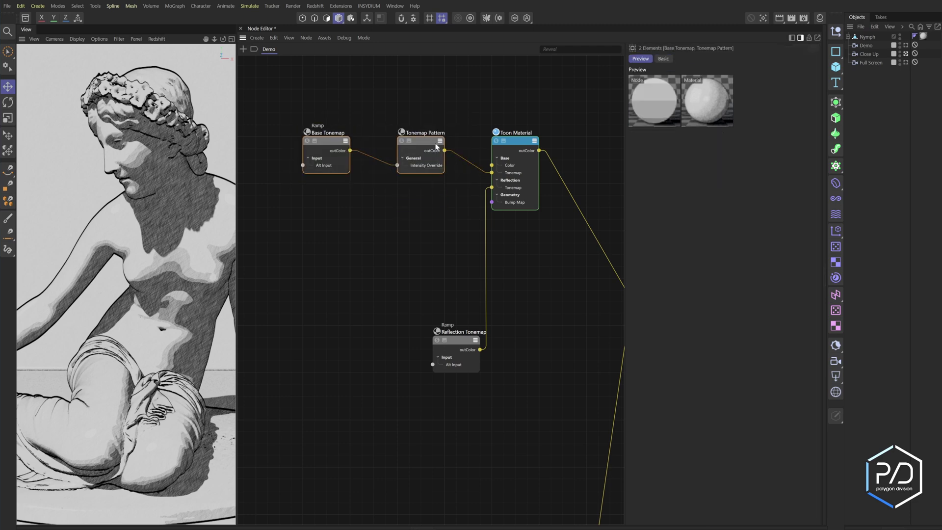
left_click_drag(435, 145, 283, 147)
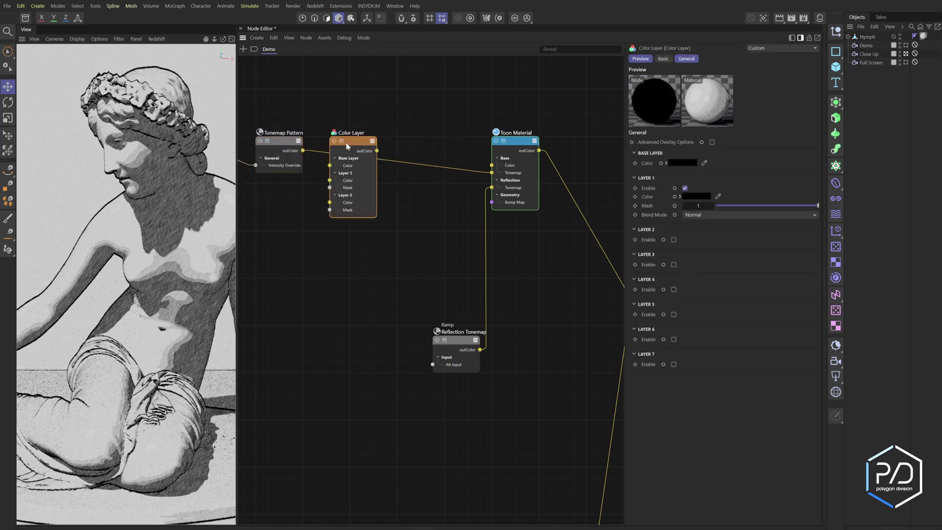
Place a Color Layer node before the Toon Material with a white base layer color and a Layer 1 mask of 0.994
left_click_drag(350, 144, 392, 145)
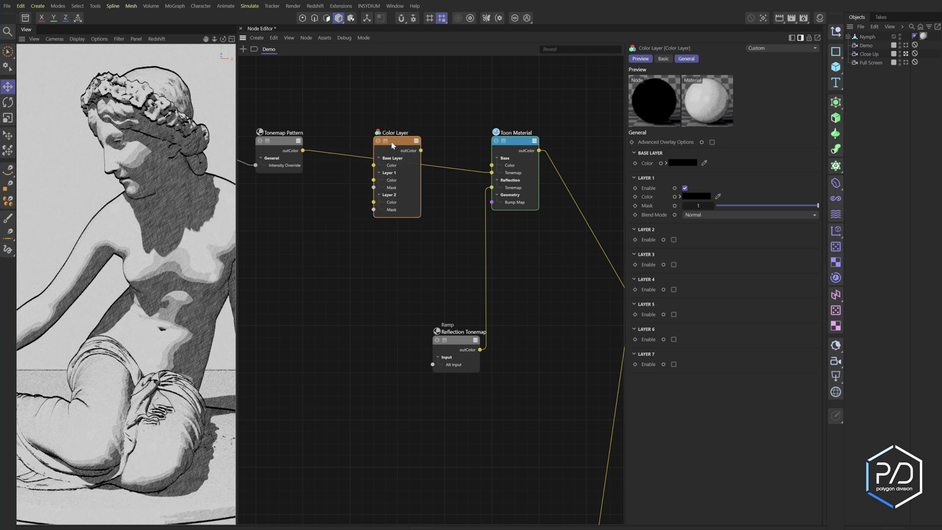
left_click(684, 162)
left_click_drag(628, 239, 596, 219)
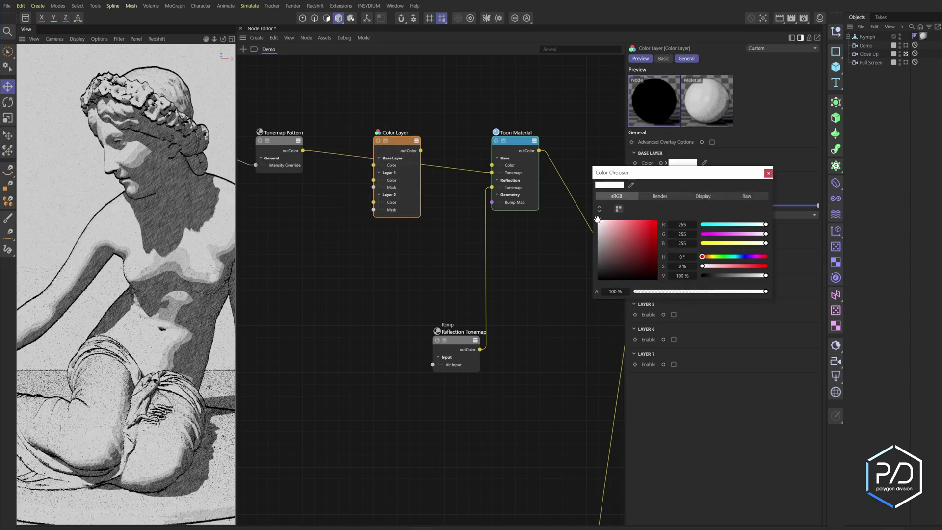
left_click(767, 173)
mouse_move(817, 206)
left_mouse_down()
mouse_move(763, 206)
mouse_move(818, 205)
left_mouse_up()
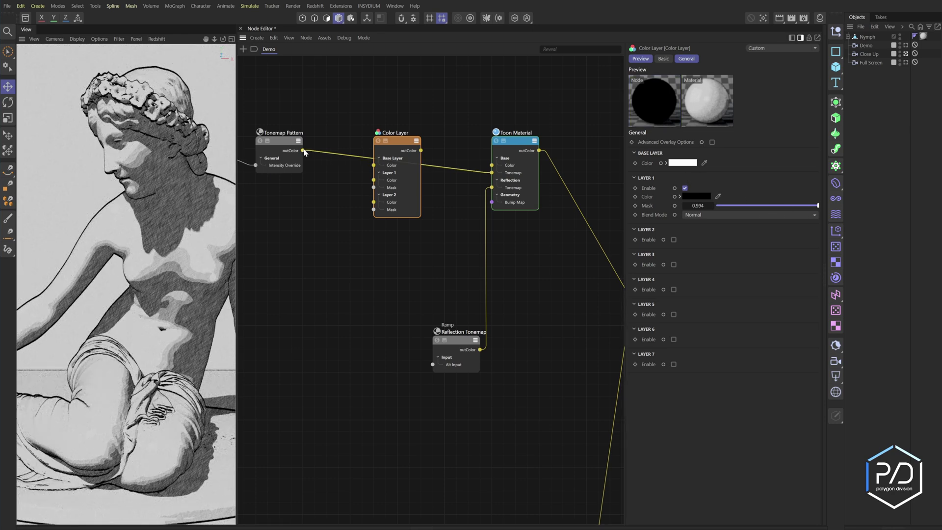
Connect the Tonemap Pattern to the Color Layer's Layer 1 color and the Color Layer's output to the Toon Material's base Tonemap
left_click_drag(303, 151, 378, 180)
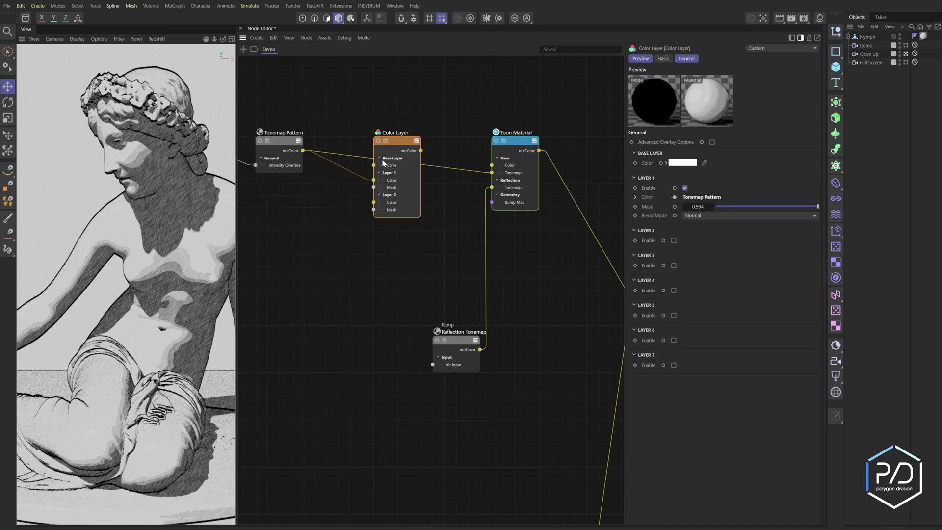
left_click(379, 158)
left_click_drag(423, 152, 492, 173)
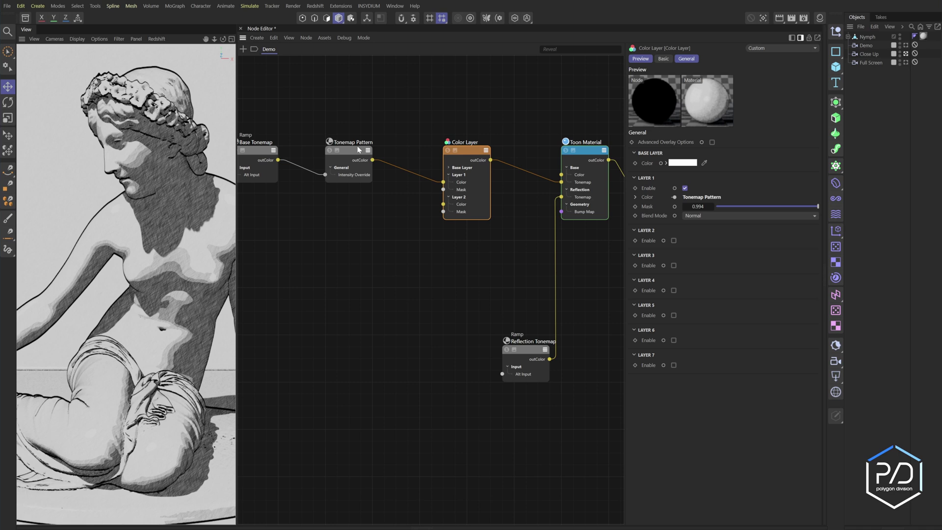
Rename the Tonemap Pattern node Tonemap Pattern-Base
double_click(357, 144)
left_click(377, 144)
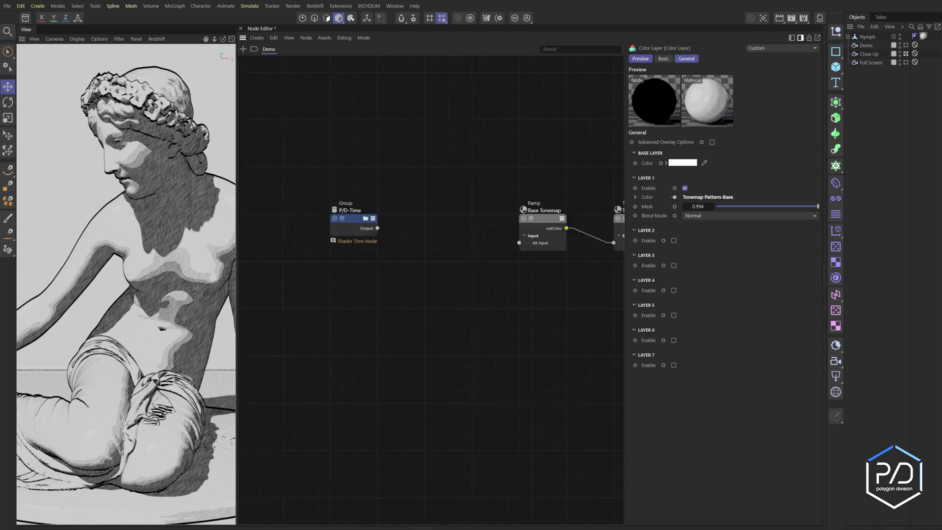
Move the P/D-Time group farther from Base Tonemap and add a Jitter node between them with its preview hidden
left_click_drag(352, 222, 306, 222)
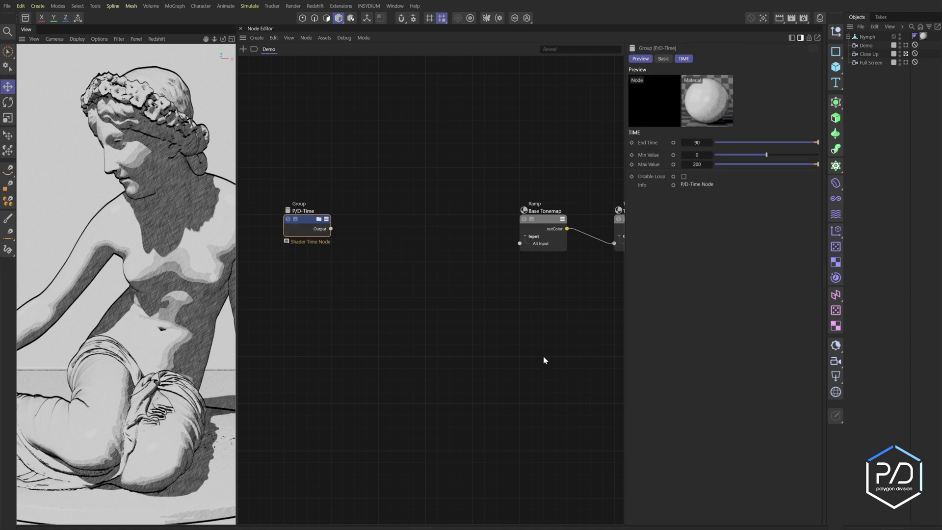
double_click(422, 274)
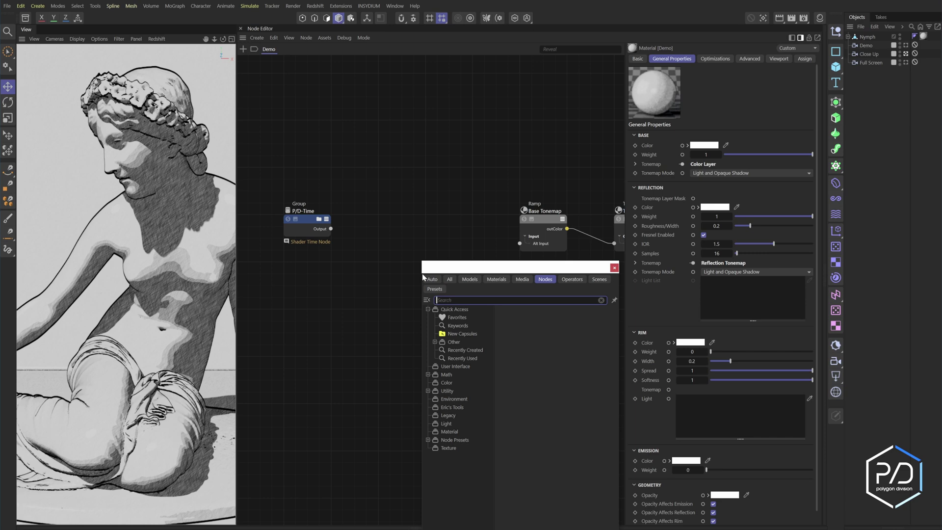
type("jitter")
key("Return")
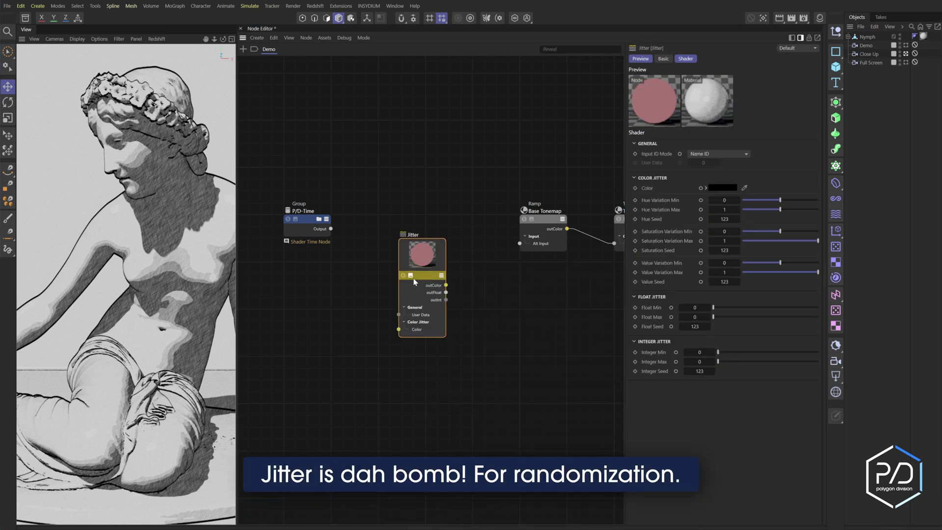
left_click(411, 276)
left_click_drag(423, 278, 426, 222)
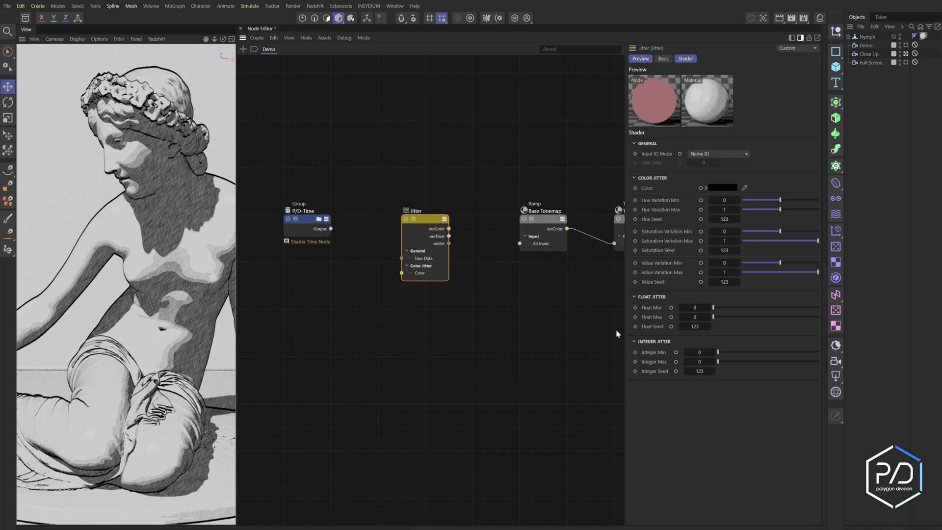
Expose Offset Y, Offset X, Rotation and Scale as input ports on Tonemap Pattern-Base and set its Scale to 3
middle_click_drag(589, 302, 533, 305)
left_click(581, 223)
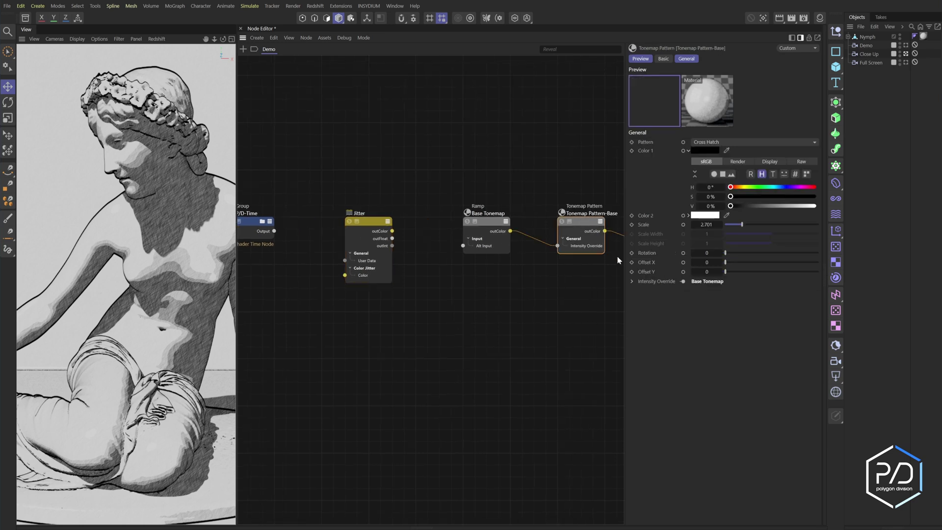
left_click(683, 271)
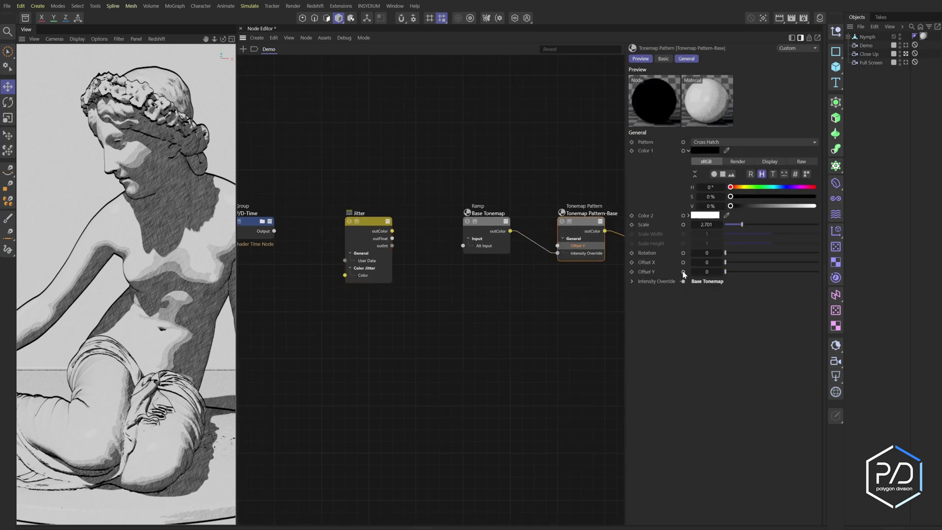
left_click(682, 263)
left_click(682, 253)
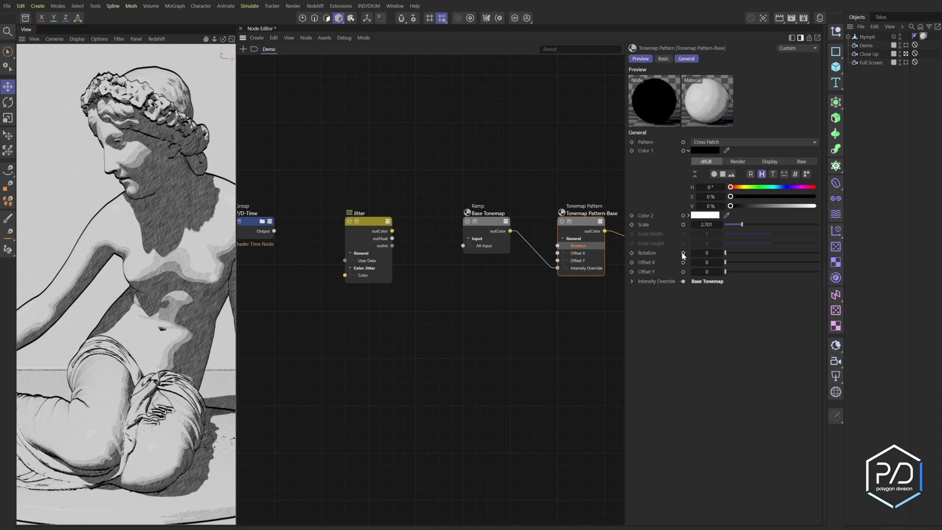
left_click(683, 224)
type("3")
key("Return")
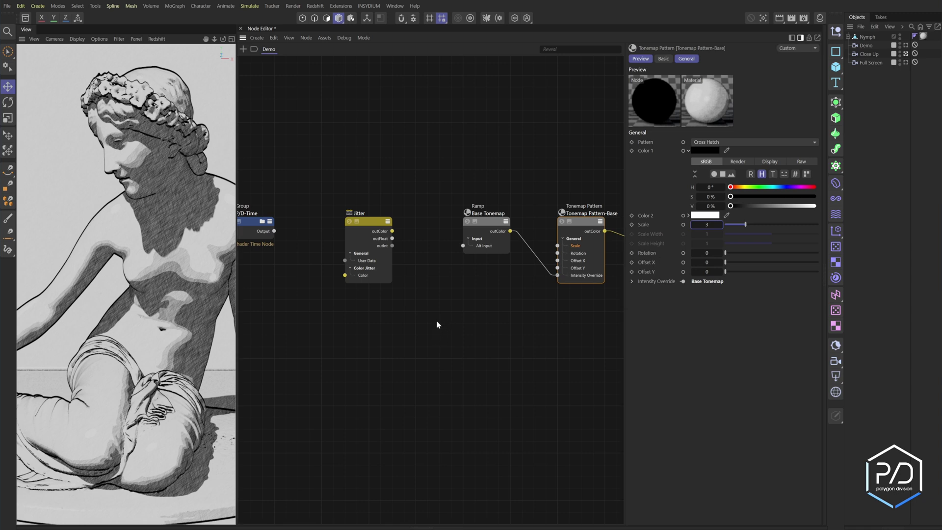
Move the Base Tonemap ramp below Tonemap Pattern-Base to free the space beside the Jitter node
middle_click_drag(437, 323, 457, 326)
left_click(512, 229)
left_click_drag(512, 228, 547, 353)
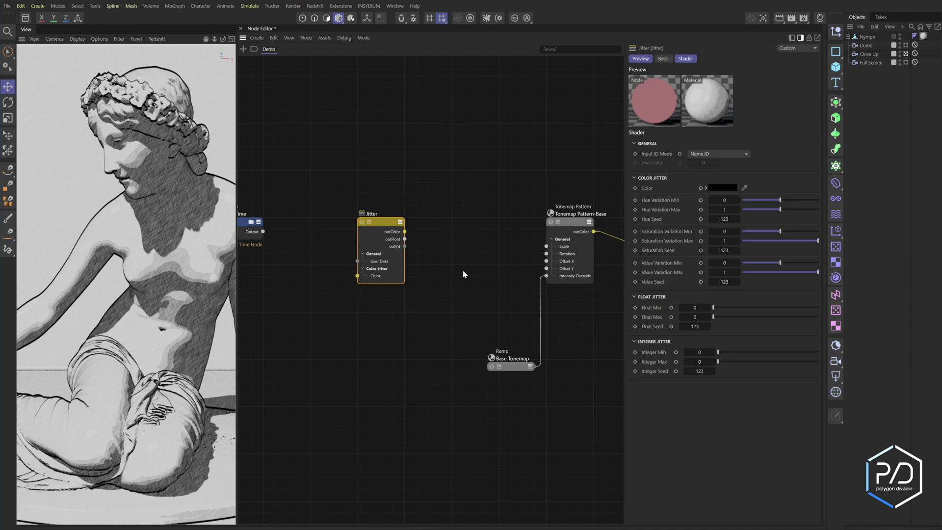
Add a Change Range node between Jitter and Tonemap Pattern-Base, hide its preview, and set New Range Max to 100
double_click(479, 228)
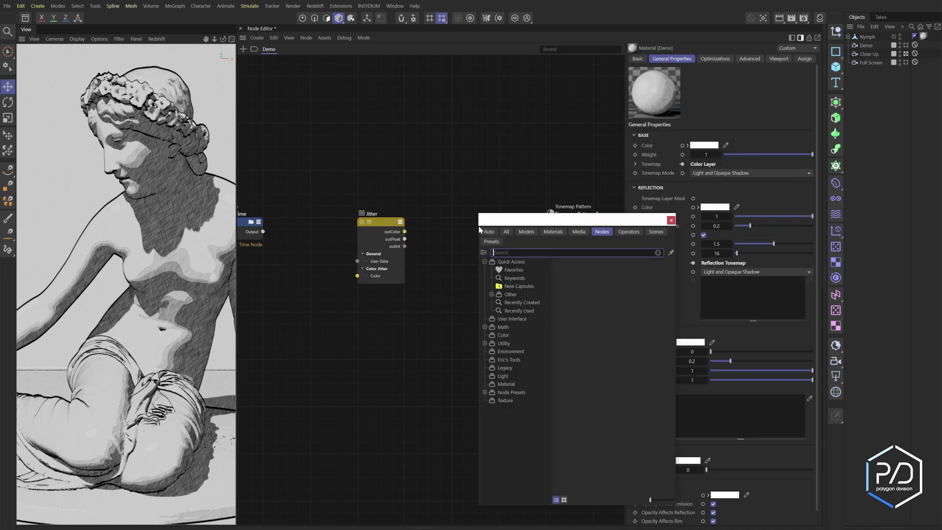
type("chan")
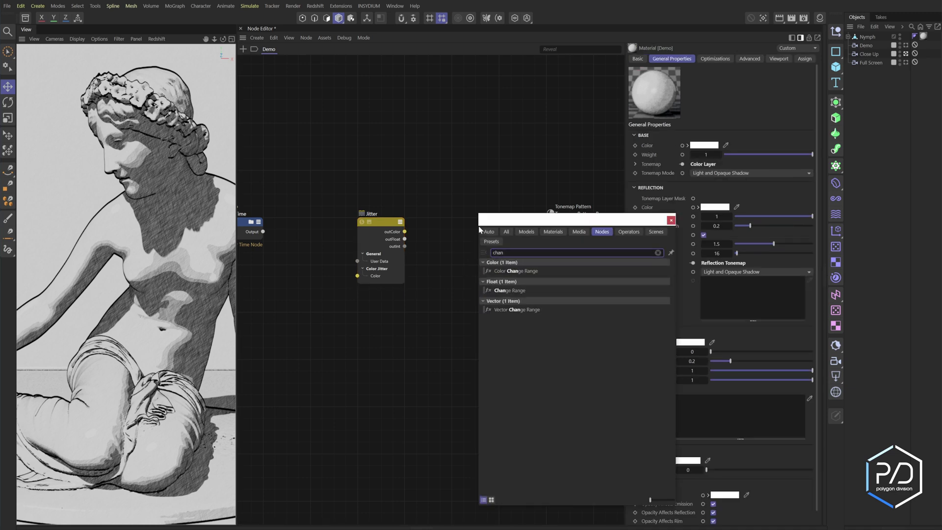
key("Return")
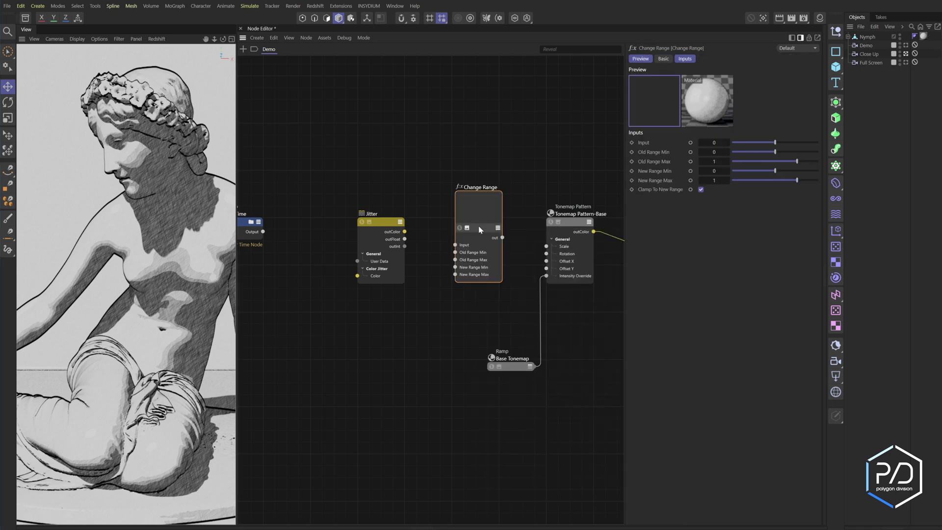
left_click(467, 227)
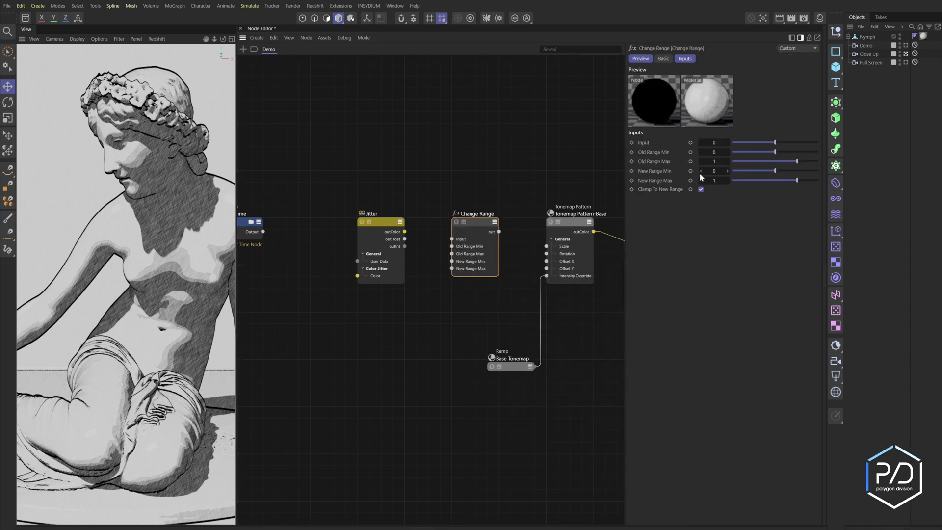
double_click(714, 180)
key("Return")
Route Jitter's outFloat through the Change Range-Scale node into Offset X and Offset Y of Tonemap Pattern-Base
left_click_drag(404, 239, 456, 240)
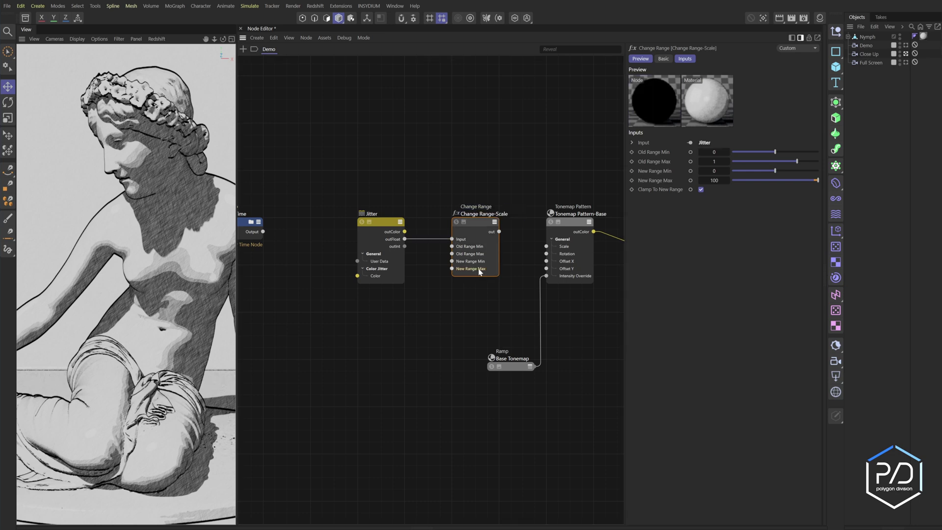
left_click_drag(479, 270, 480, 259)
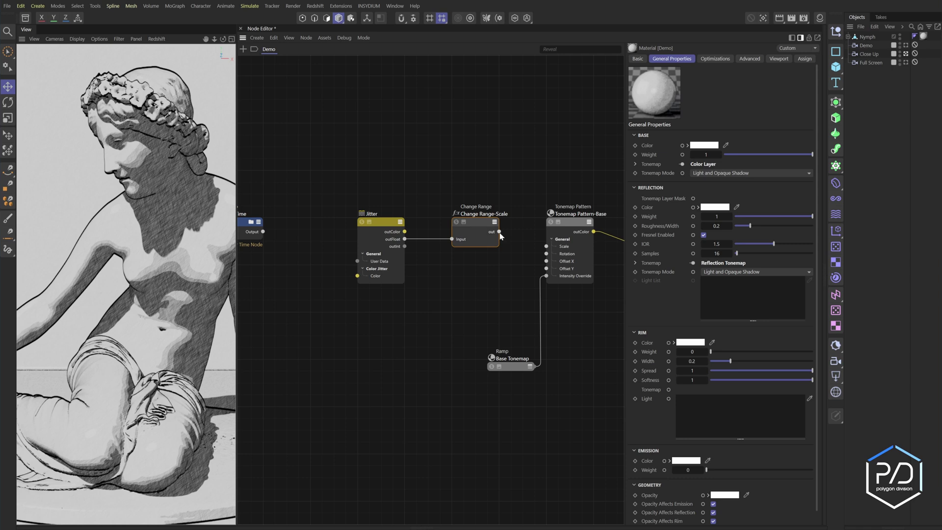
left_click_drag(499, 232, 546, 269)
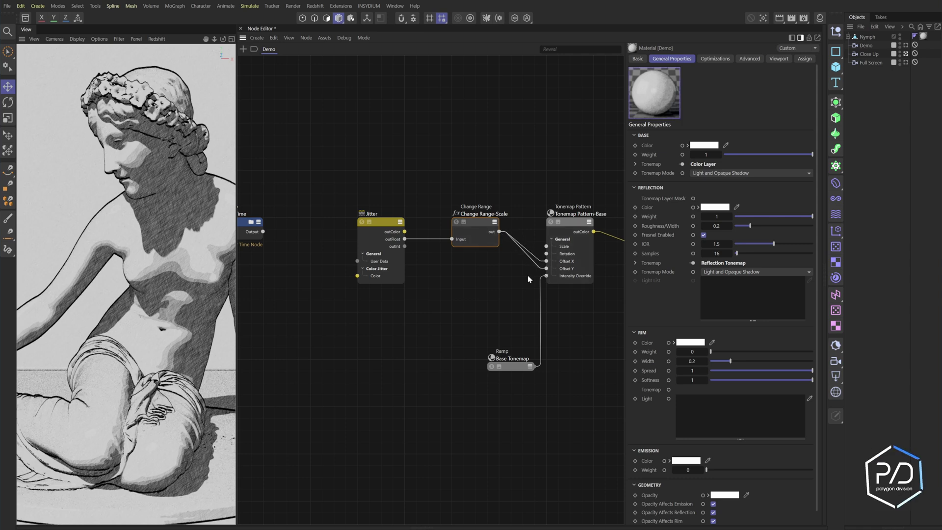
Set the Jitter's Input ID Mode to UserData ID, its User Data to 3 and its Float Max to 1
middle_click_drag(422, 297, 458, 293)
left_click(422, 226)
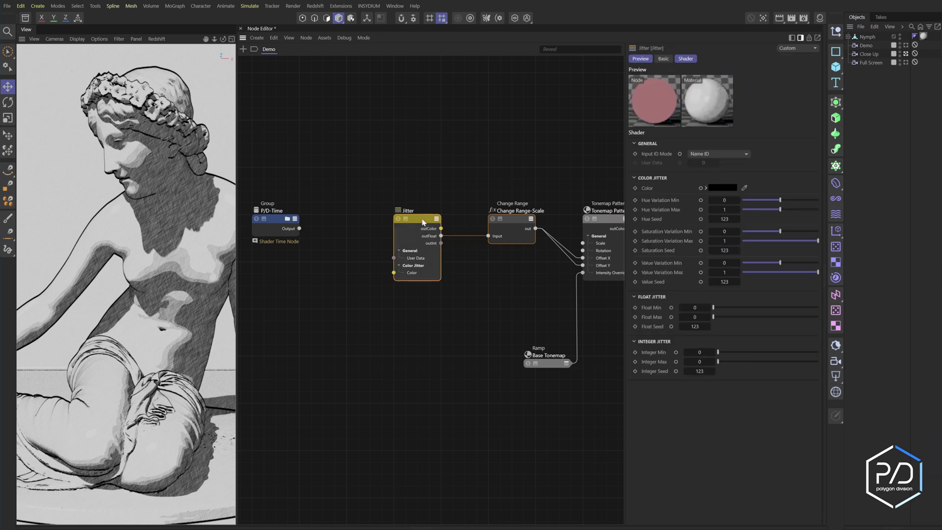
left_click(719, 156)
left_click(720, 186)
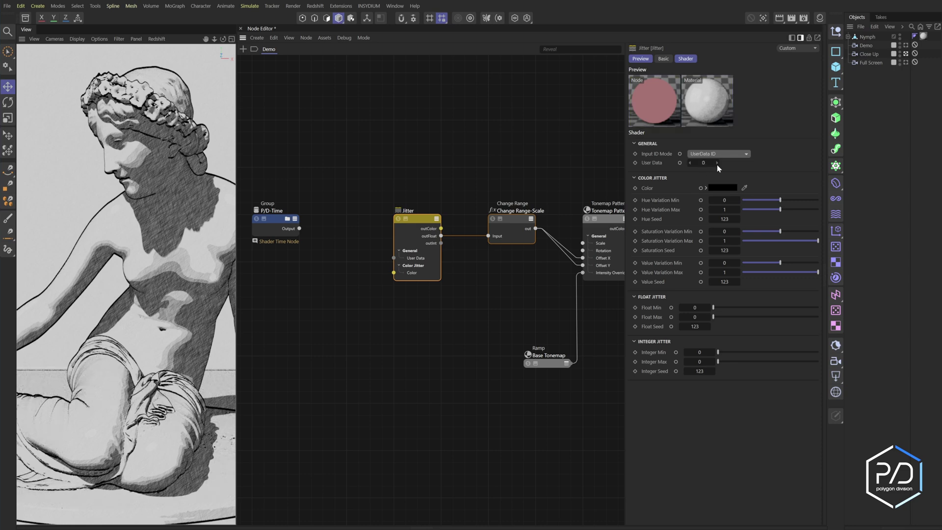
left_click(716, 163)
left_click(717, 164)
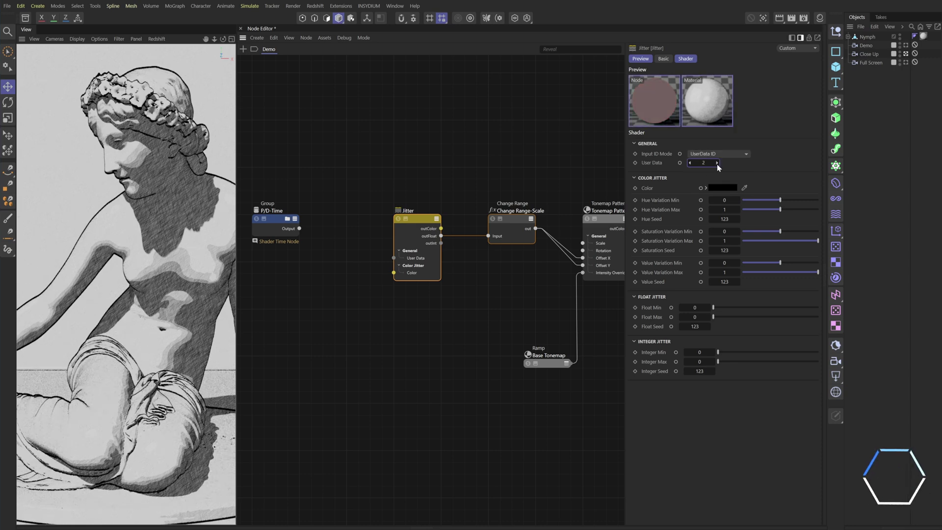
left_click(716, 164)
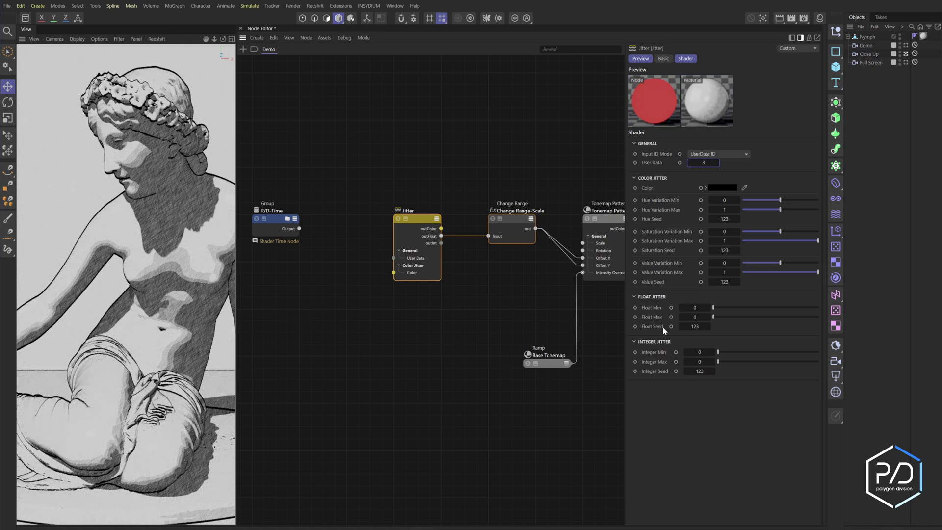
left_click_drag(713, 317, 835, 321)
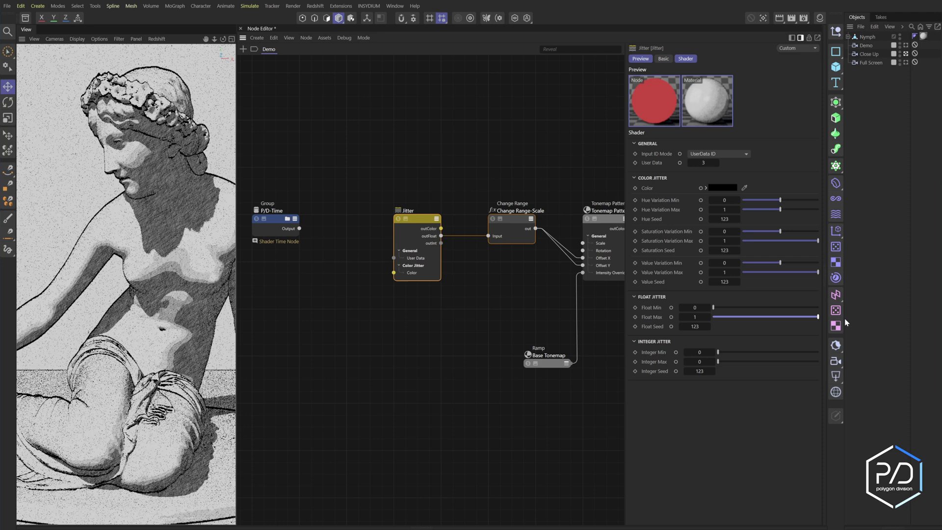
Raise the Jitter's User Data to 8 to test the pattern randomization and reset it to 0
left_click(716, 163)
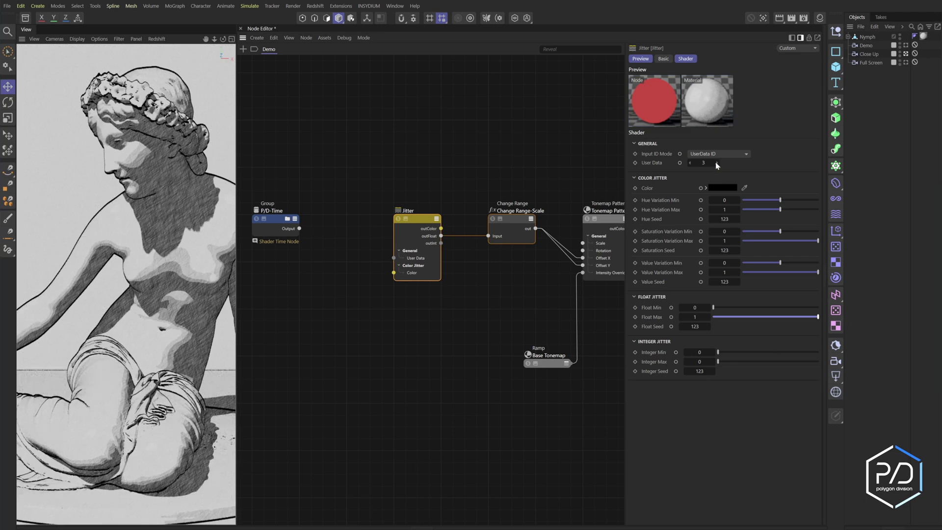
left_click(716, 163)
left_click(716, 164)
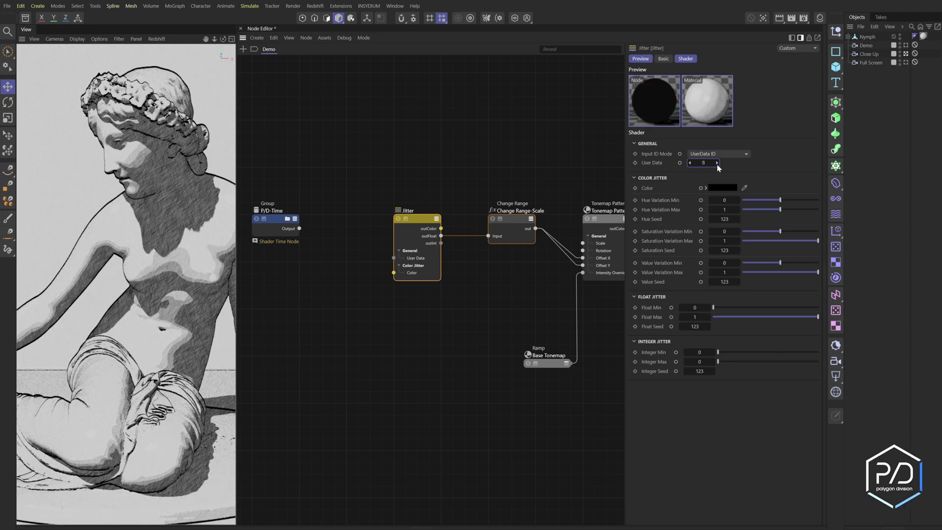
right_click(716, 164)
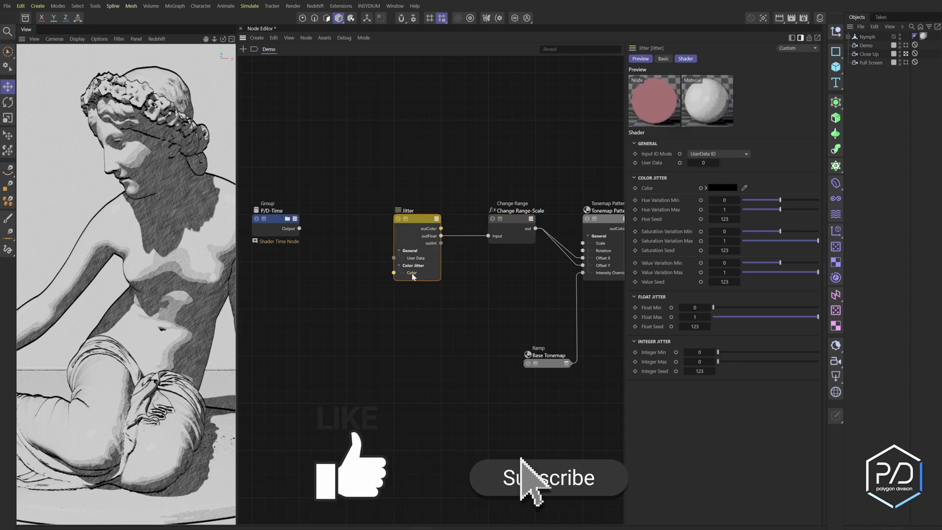
Remove the Jitter's unused Color port and connect the P/D-Time output to its User Data input
left_click(324, 238)
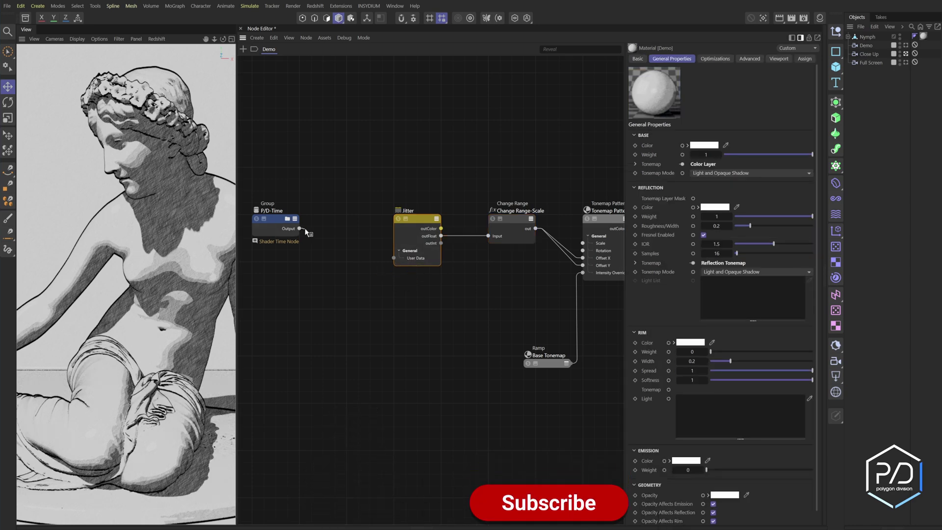
left_click_drag(300, 228, 394, 257)
left_click(274, 222)
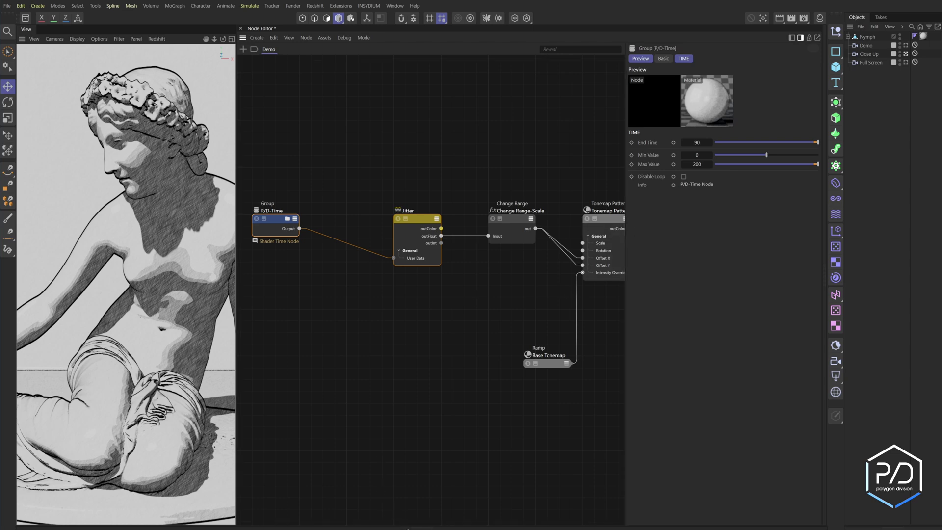
Show the timeline and advance frame by frame to frame 6 to check the animated hatching
left_click(407, 525)
left_click(329, 504)
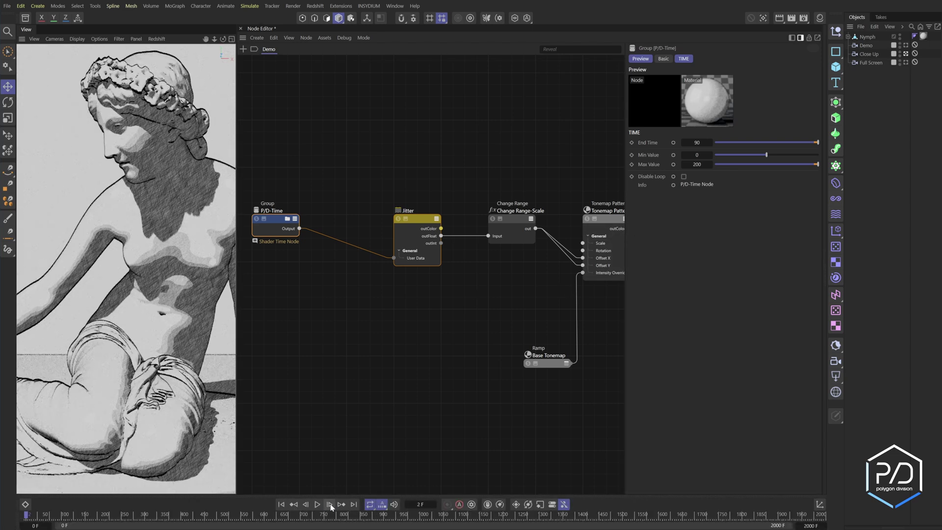
left_click(330, 504)
left_click(330, 504)
left_click(329, 504)
left_click(329, 504)
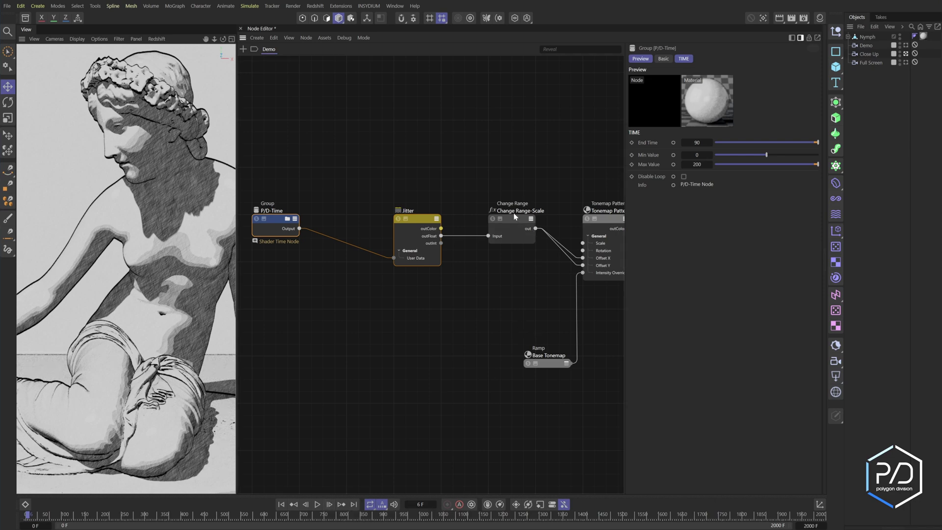
Duplicate Change Range-Scale below the original and link Jitter's outFloat through the copy into Tonemap Pattern-Base's Rotation
left_click(514, 226)
left_click_drag(513, 224, 513, 266, "ctrl")
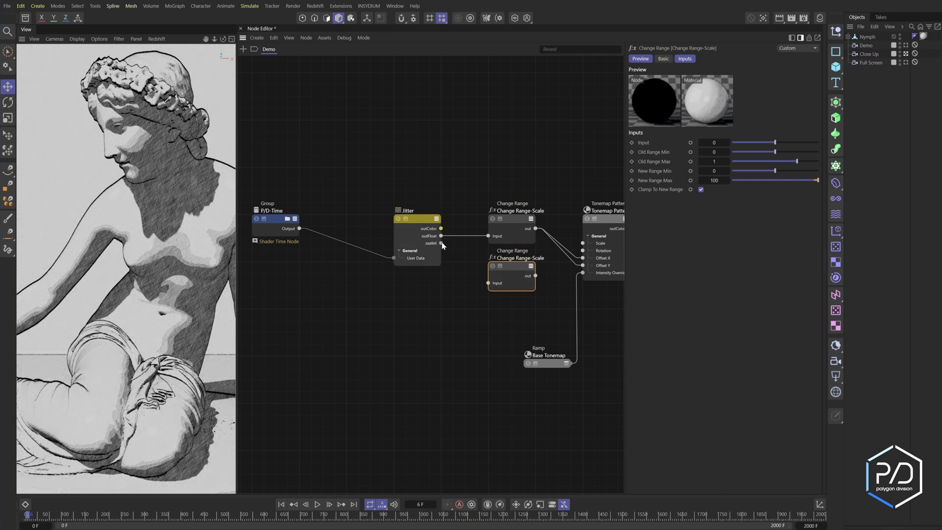
mouse_move(441, 243)
left_mouse_down()
mouse_move(489, 284)
mouse_move(474, 257)
mouse_move(443, 244)
left_mouse_up()
left_click_drag(441, 236, 441, 236)
left_click_drag(535, 276, 583, 250)
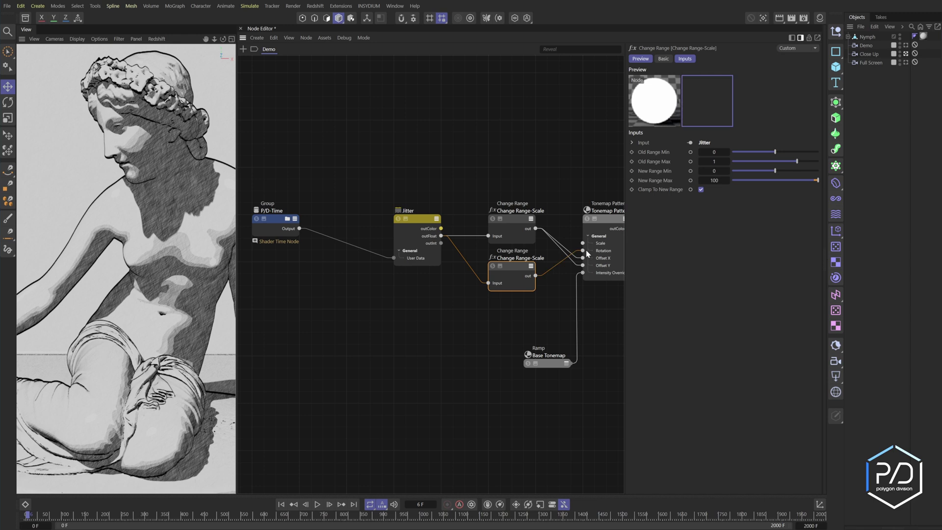
left_click(587, 252)
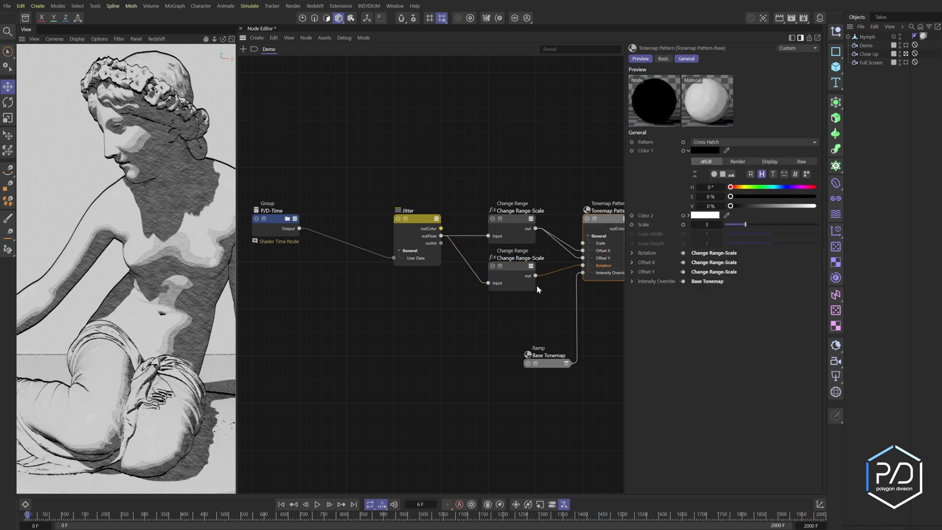
Set New Range Max to 6 on the Change Range copy feeding Rotation, after trying 10
left_click(521, 271)
left_click(714, 180)
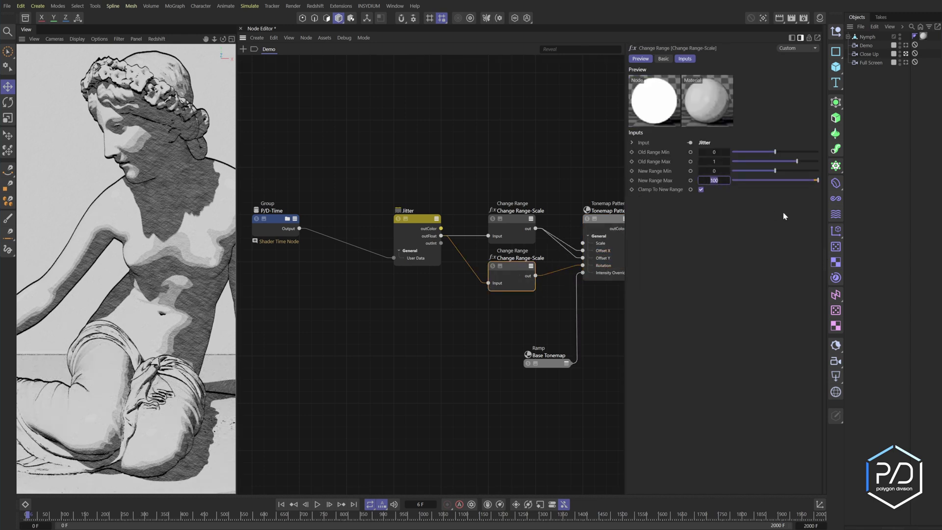
type("10")
key("Return")
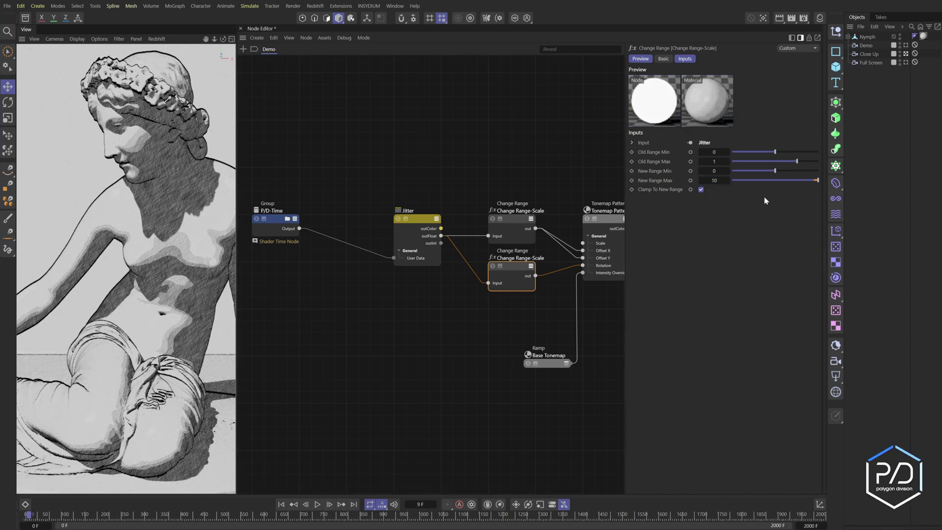
key("Return")
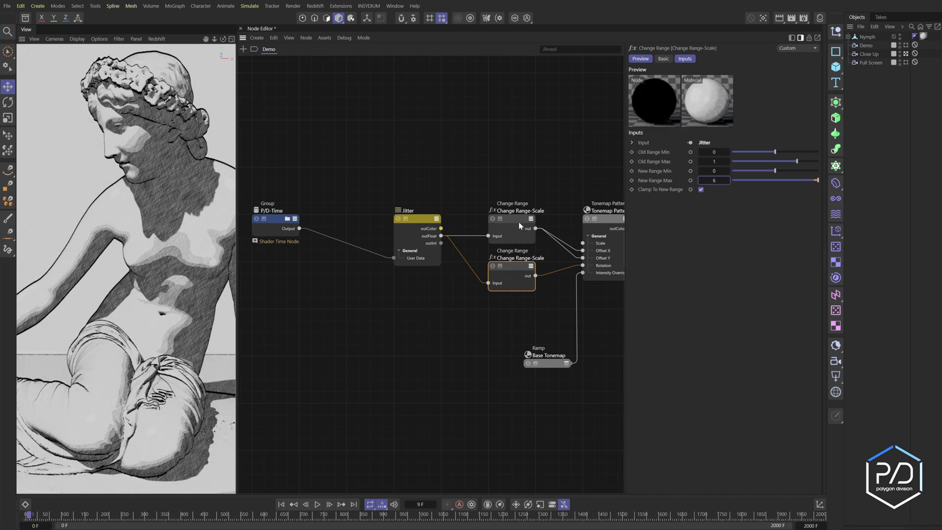
Duplicate the upper Change Range-Scale node above the original and rename the original feeding Offset X and Y to Change Range-Offset
double_click(534, 211)
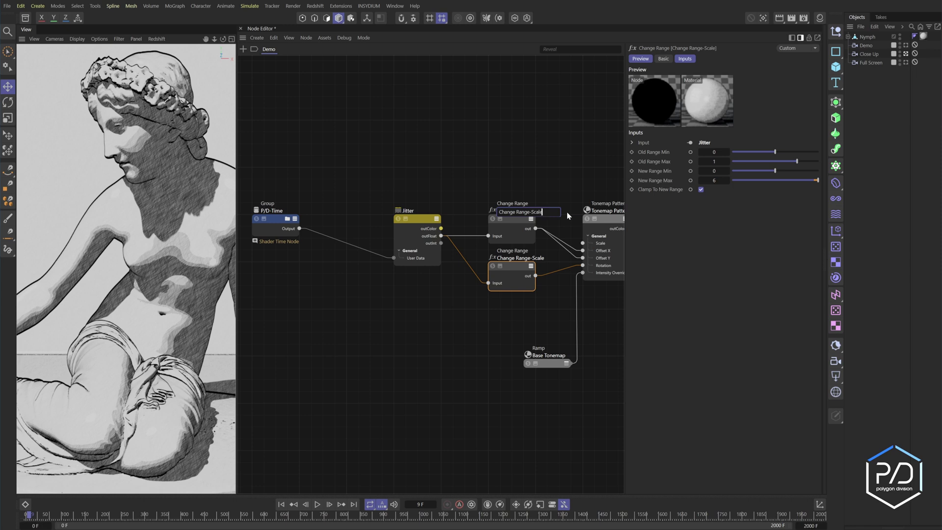
key("Return")
left_click(519, 223)
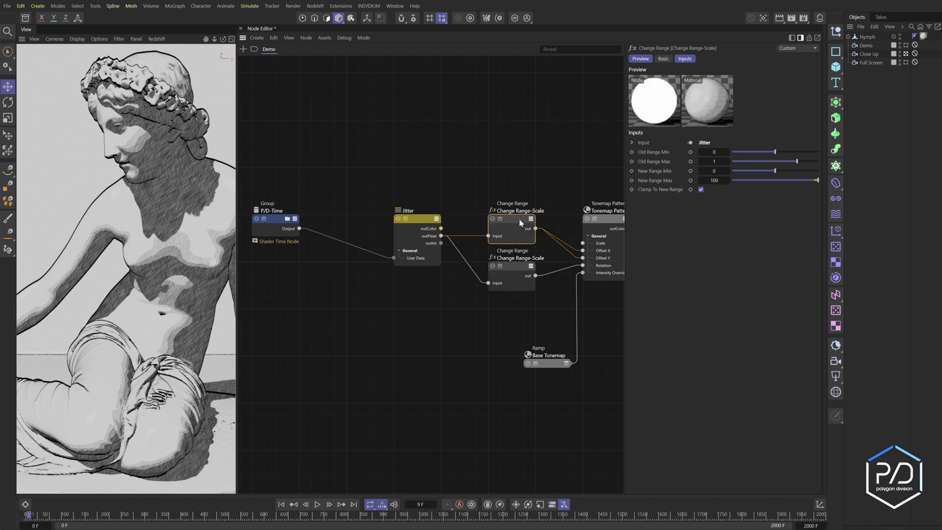
left_click_drag(519, 218, 525, 184, "ctrl")
left_click_drag(525, 184, 522, 173, "ctrl")
double_click(533, 211)
left_click_drag(530, 211, 546, 211)
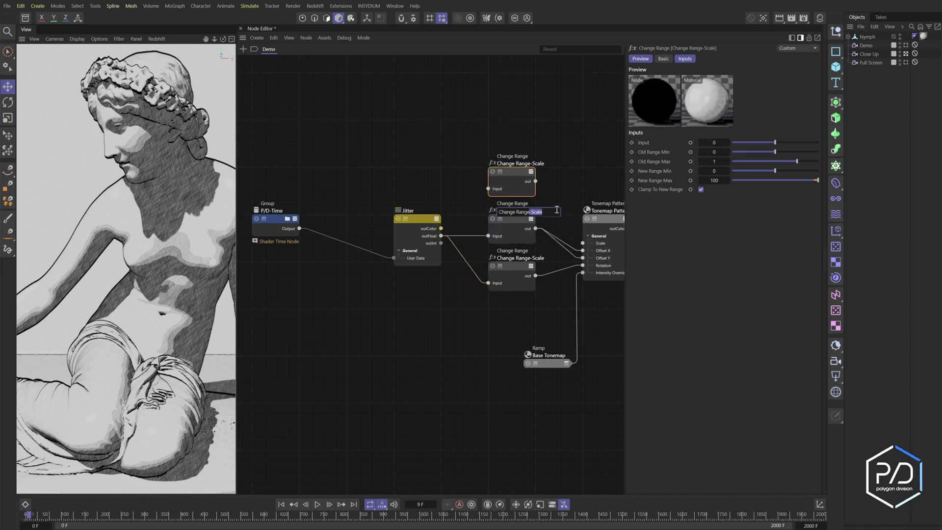
type("Offset")
key("Return")
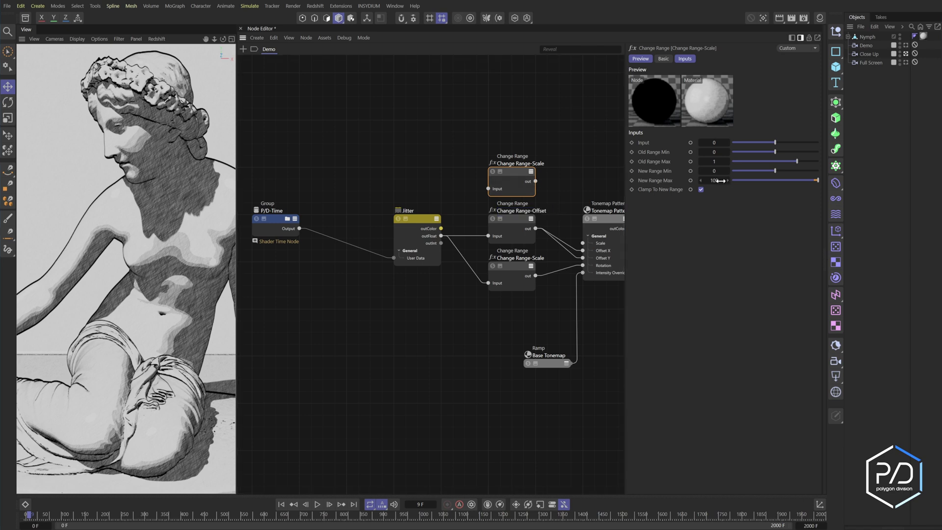
Set the new Change Range-Scale to New Range Min 2.5 and Max 3, linking Jitter's outFloat through it into Tonemap Pattern-Base's Scale
left_click(604, 220)
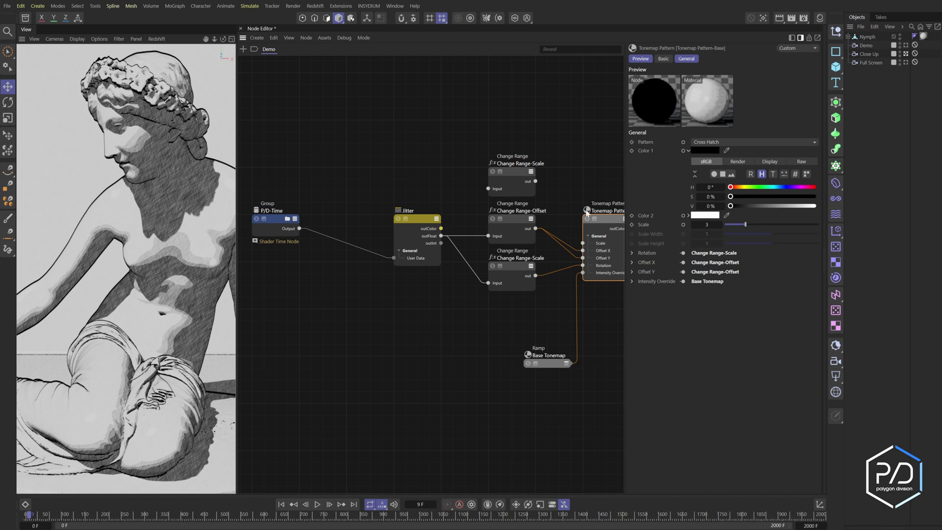
left_click(518, 170)
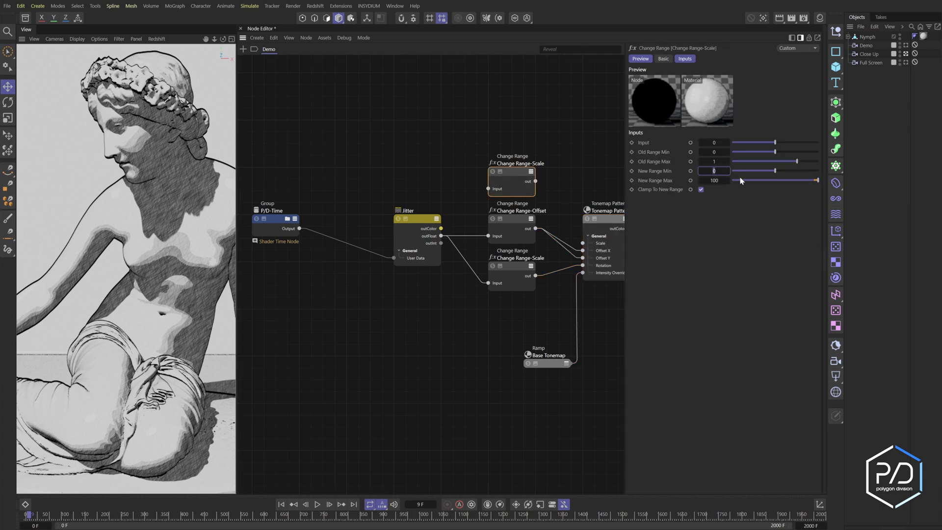
type("2.5")
key("Tab")
type("3")
key("Return")
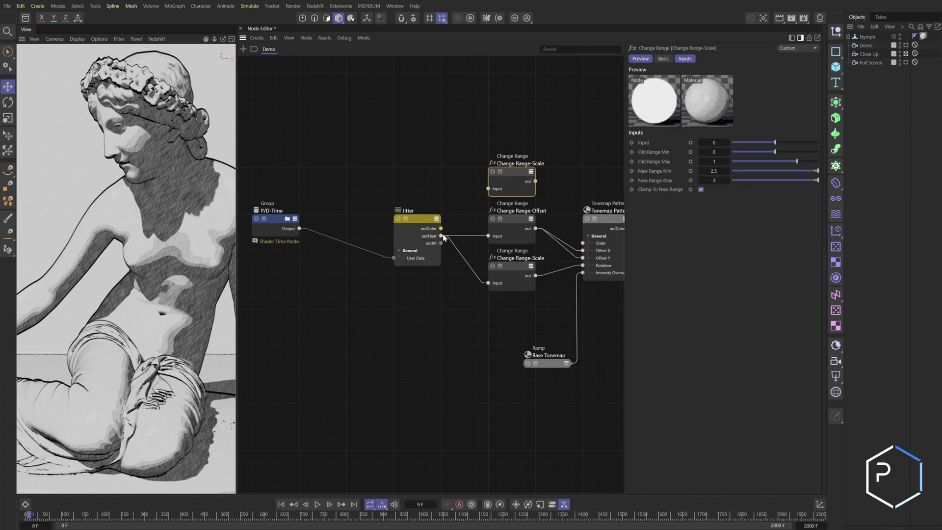
left_click_drag(441, 235, 582, 243)
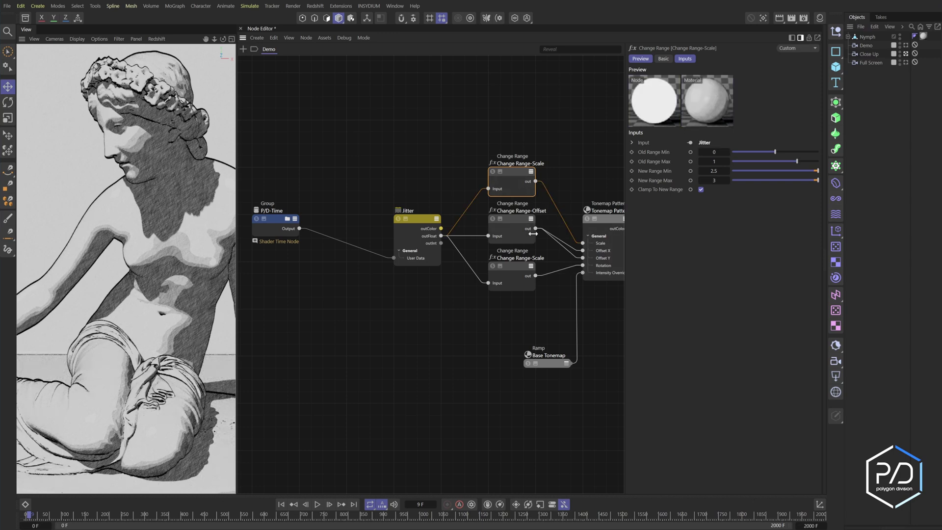
Rename the Change Range node feeding the pattern's Rotation to Change Range-Rotation
double_click(549, 259)
type("Rotation")
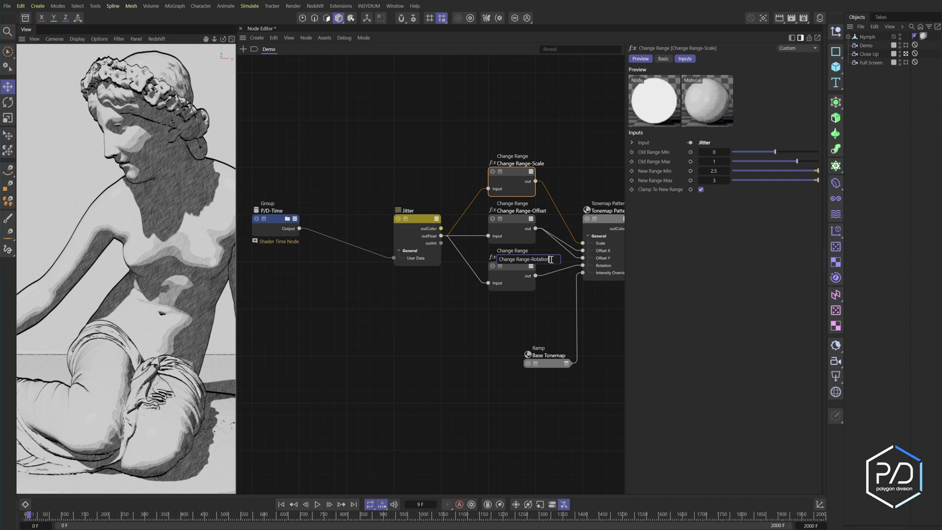
key("Return")
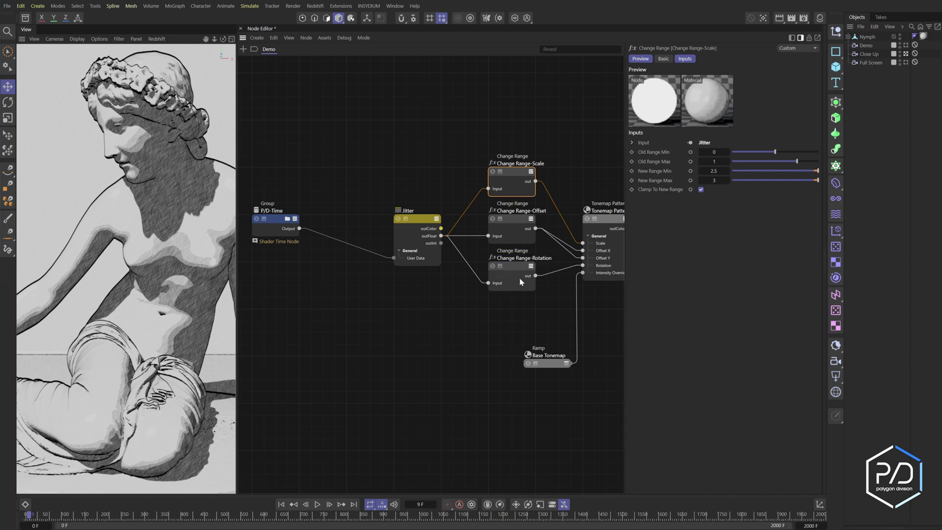
Move Base Tonemap nearer the pattern and insert a Scalar Ramp named Levels between it and the Intensity Override input
middle_click_drag(570, 303, 553, 292)
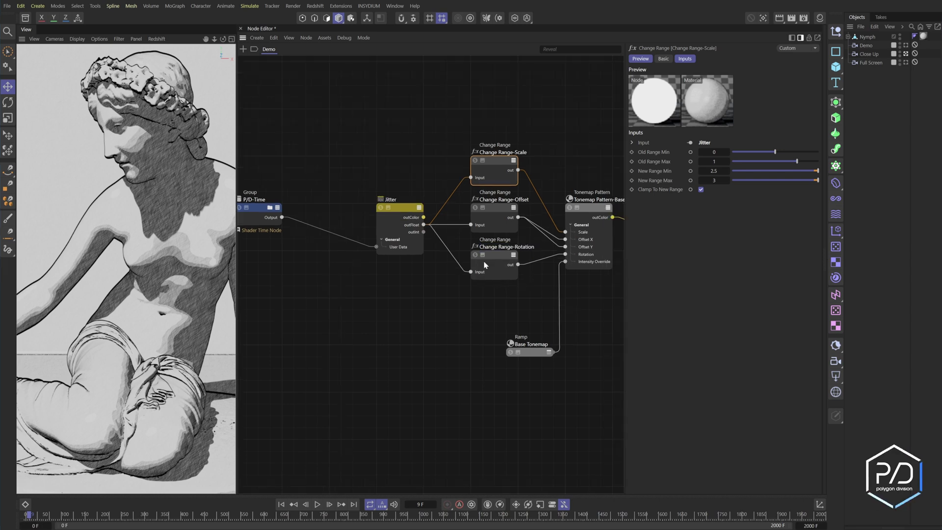
scroll(549, 350, "down", 1)
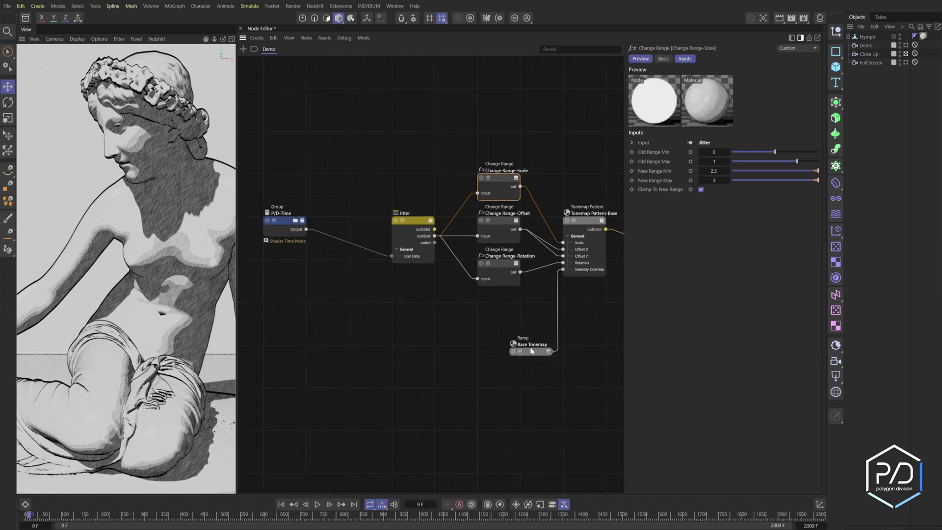
left_click_drag(549, 349, 478, 306)
left_click(516, 308)
double_click(547, 330)
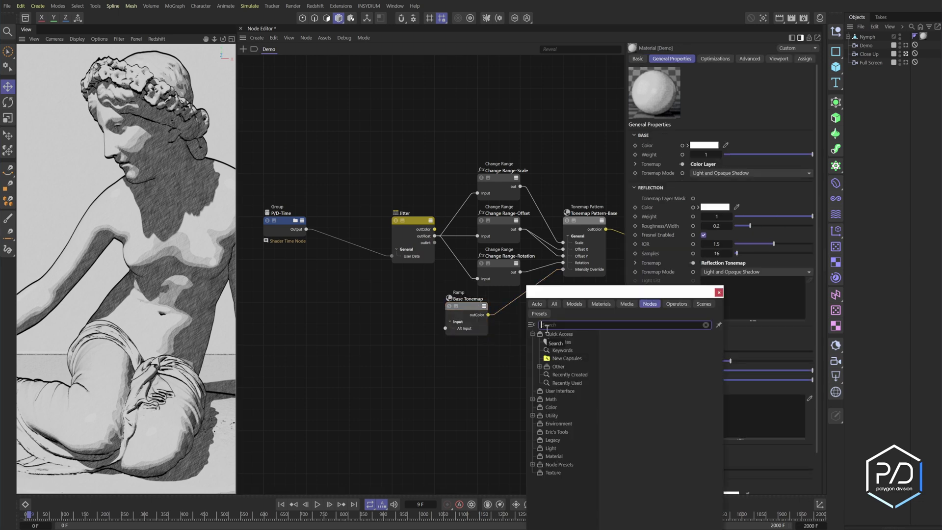
type("ramp")
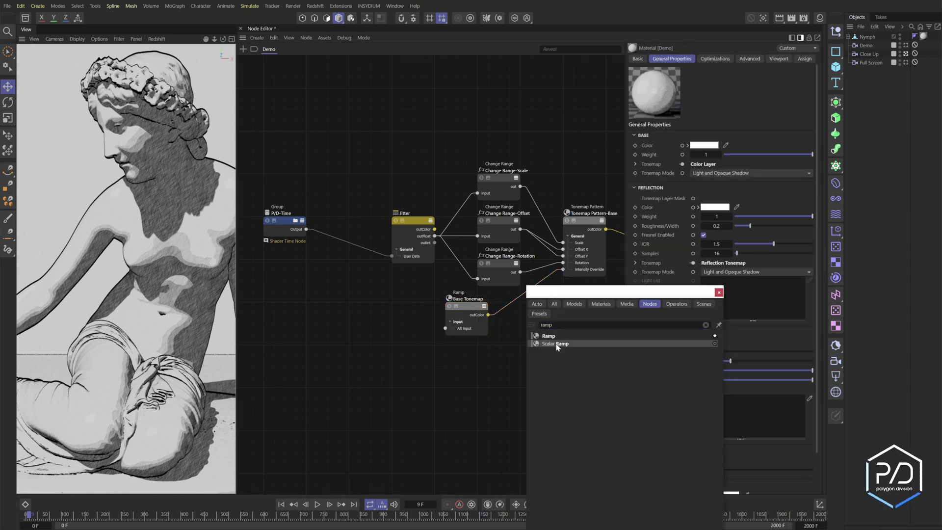
left_click_drag(545, 343, 516, 305)
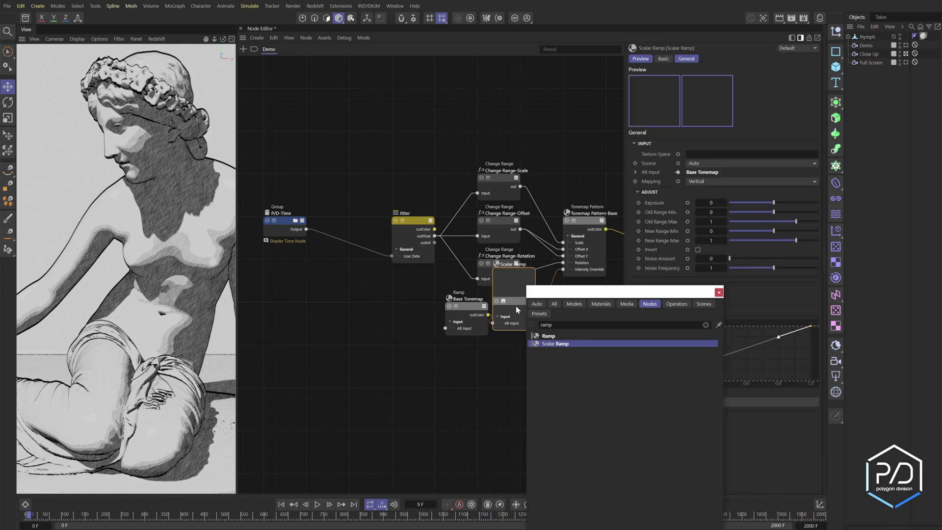
double_click(521, 296)
type("Levels")
key("Return")
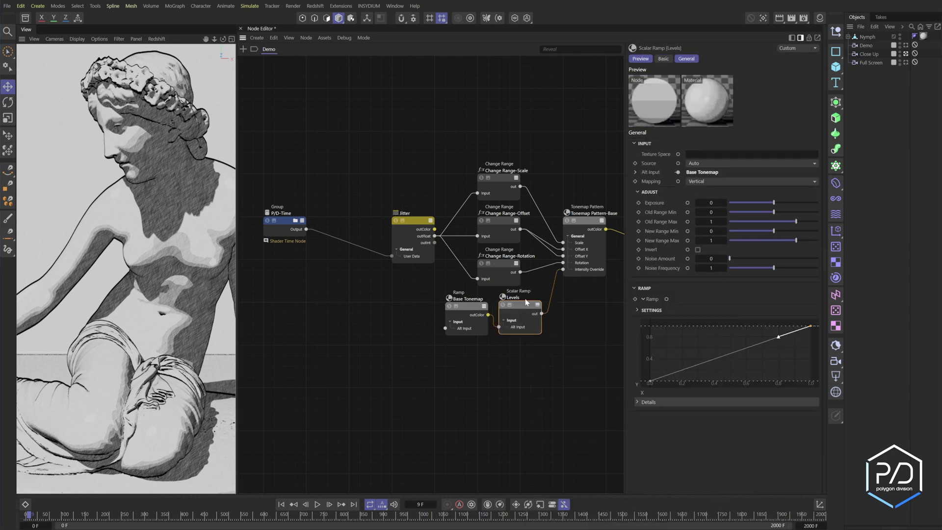
Apply the Linear spline preset to the Levels curve with its start point raised to about 0.3, and line up Base Tonemap beneath Jitter
right_click(721, 340)
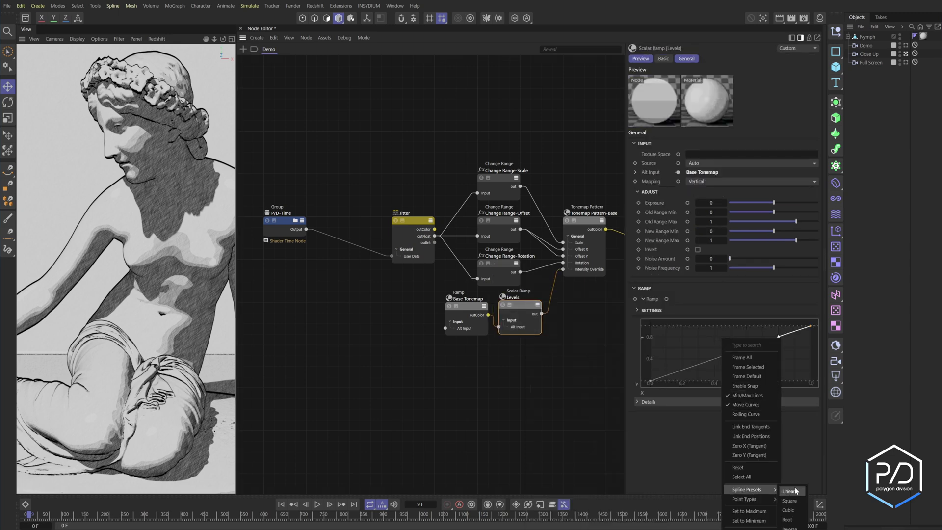
left_click(795, 491)
left_click_drag(648, 382, 650, 365)
left_click_drag(528, 307, 410, 308)
Duplicate the Jitter, Change Range, Base Tonemap, Levels and Tonemap Pattern-Base nodes as a group below the originals
scroll(544, 385, "down", 1)
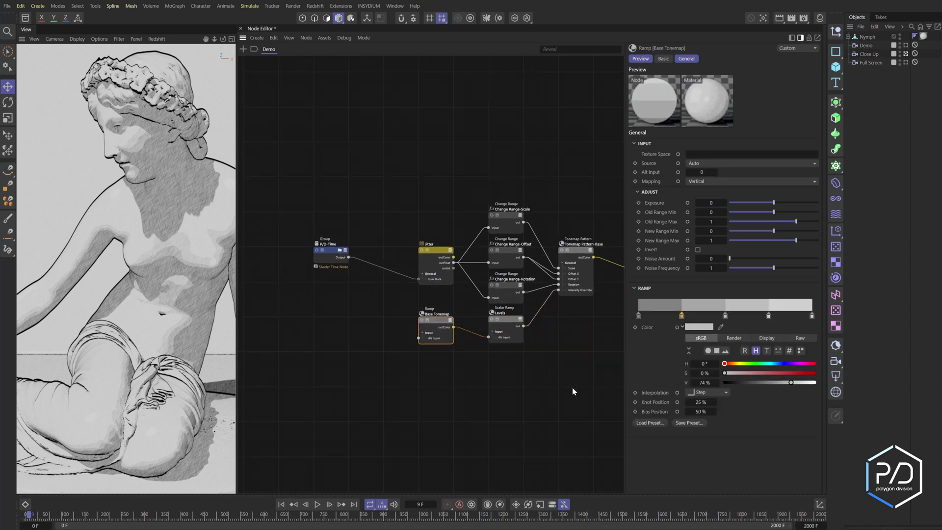
middle_click_drag(573, 387, 517, 360)
left_click(529, 165)
left_click_drag(529, 164, 355, 350)
left_click_drag(515, 224, 514, 364, "ctrl")
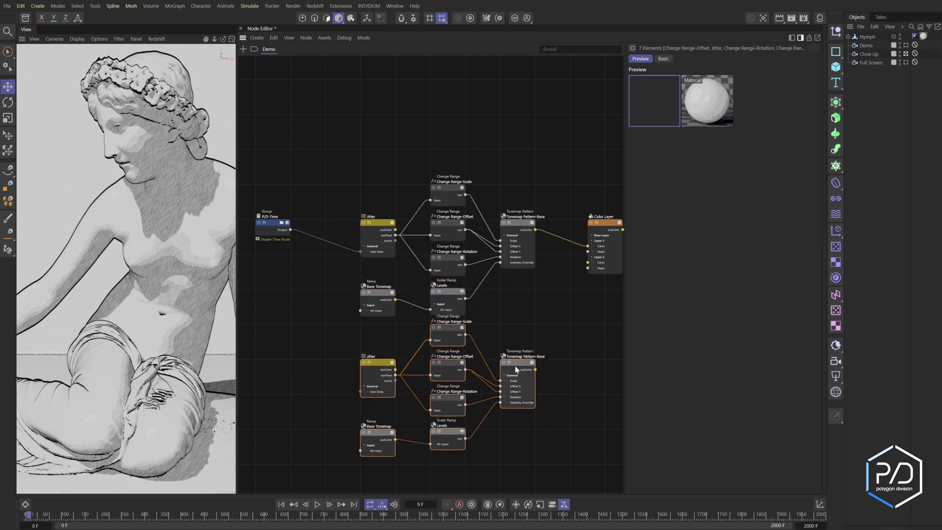
Rename the duplicated tonemap pattern node to Tonemap Pattern-Mid
middle_click_drag(579, 364, 578, 342)
middle_click_drag(577, 342, 576, 337)
double_click(524, 329)
key("BackSpace")
key("BackSpace")
key("BackSpace")
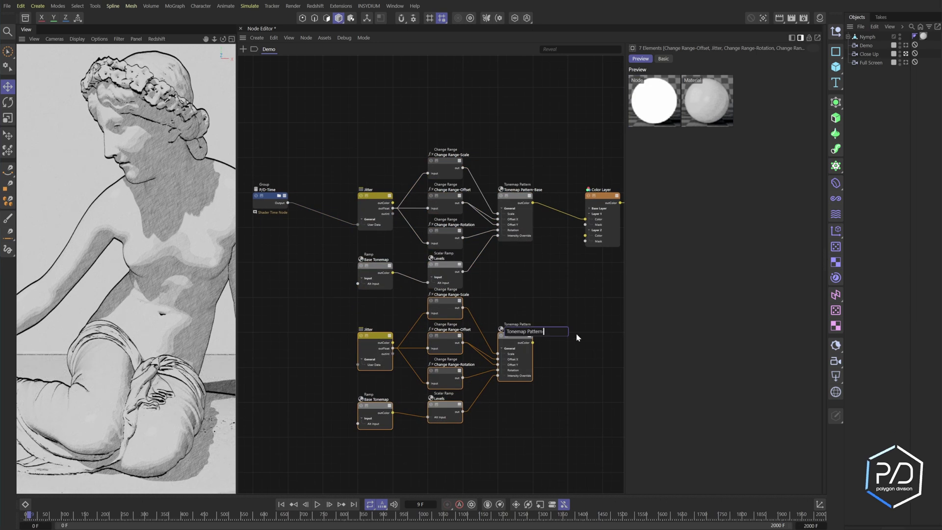
type("Mid")
key("Return")
Connect Tonemap Pattern-Mid to the Color Layer's Layer 2 Color, enabling Layer 2 and disabling Layer 1
left_click_drag(533, 346, 598, 227)
scroll(598, 227, "up", 2)
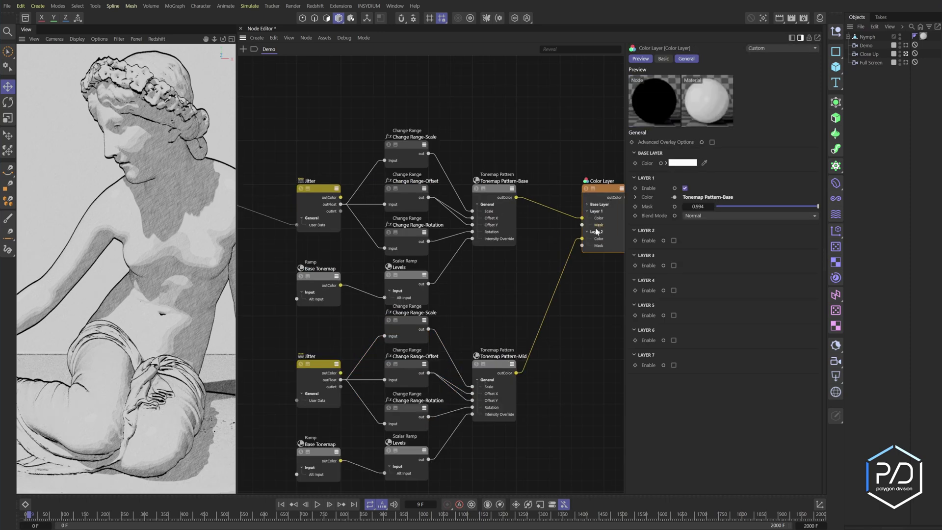
left_click(674, 240)
left_click(684, 188)
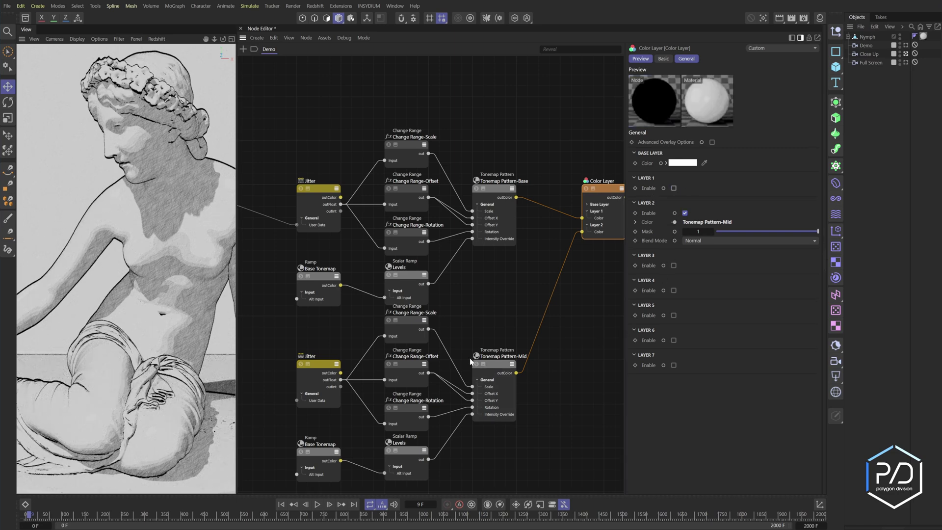
Set the Change Range-Scale feeding Tonemap Pattern-Mid to New Range Min 3.25 and New Range Max 4
middle_click_drag(469, 358, 496, 303)
left_click(438, 270)
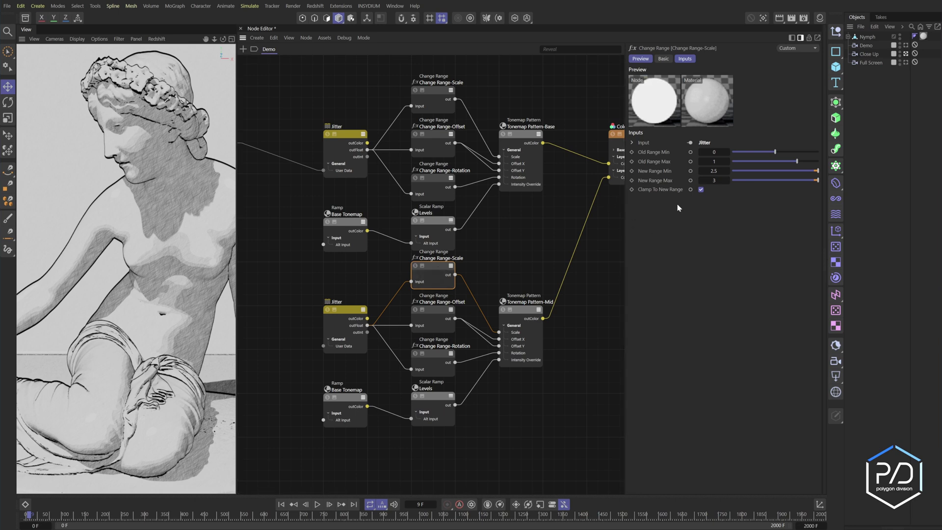
left_click(724, 173)
type("3.25")
key("Tab")
type("4")
key("Return")
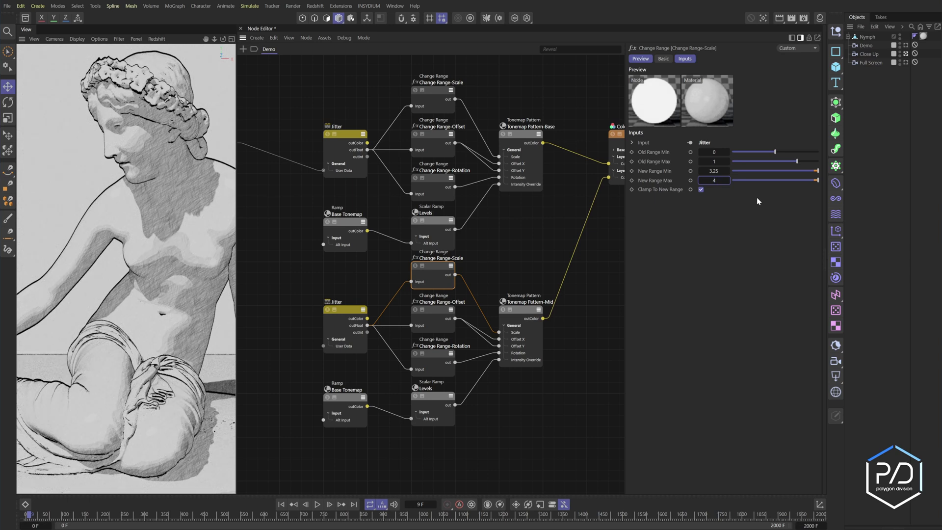
For Tonemap Pattern-Mid, set Change Range-Offset's New Range Max to 250 and extend Change Range-Rotation's new range to 10
left_click(431, 313)
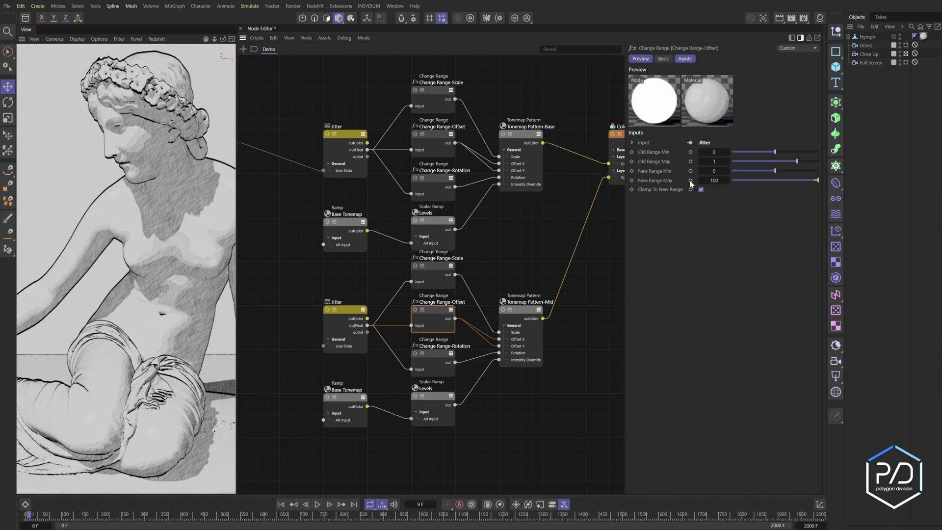
left_click(716, 180)
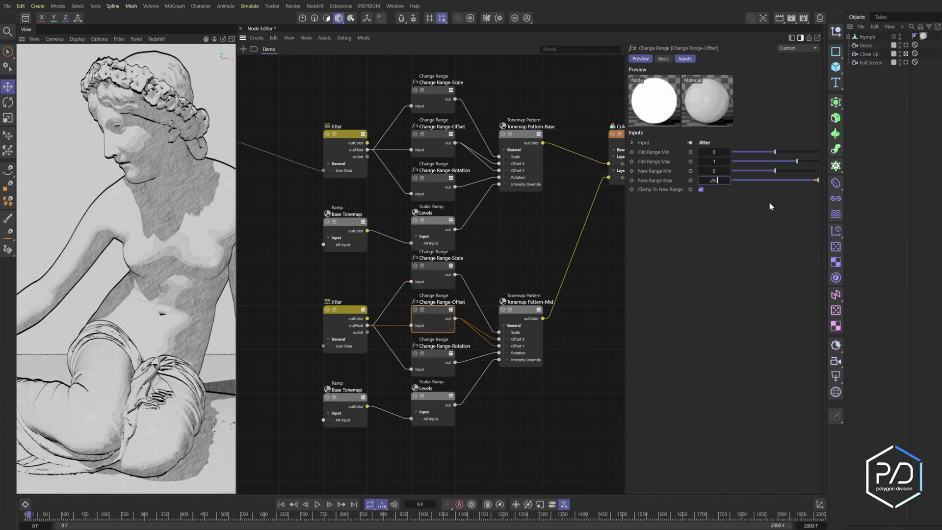
type("250")
key("Return")
left_click(440, 352)
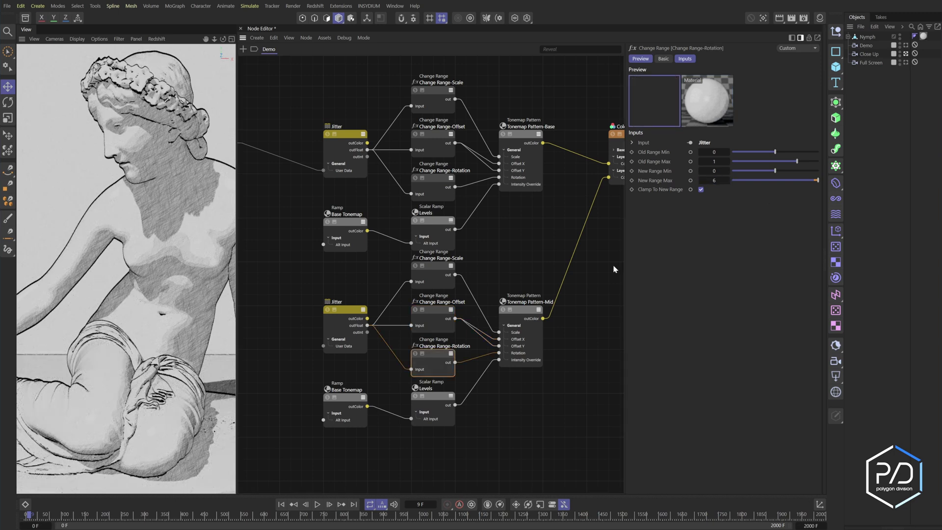
left_click(714, 180)
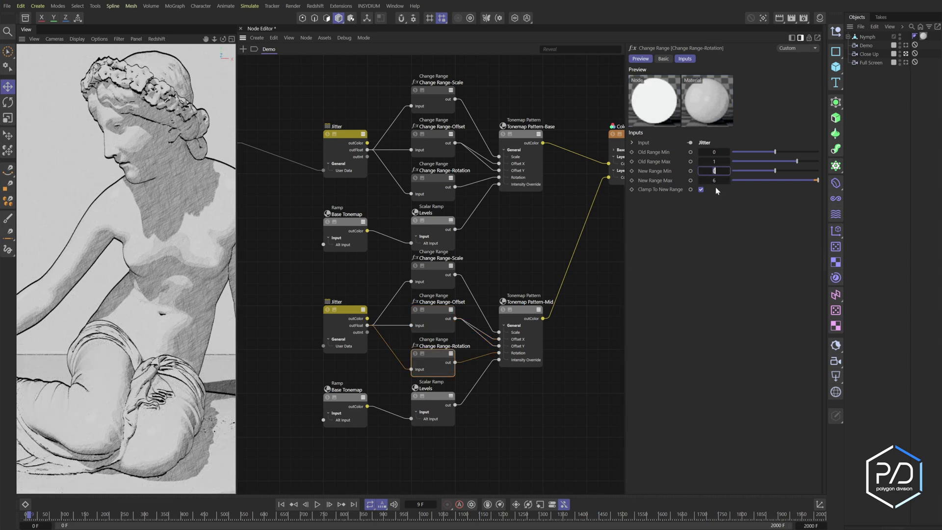
type("10")
key("Return")
Reshape the Levels curve for Tonemap Pattern-Mid with points at about (0.3, 0.3) and (0.33, 0.73) for a steep initial rise
left_click(437, 398)
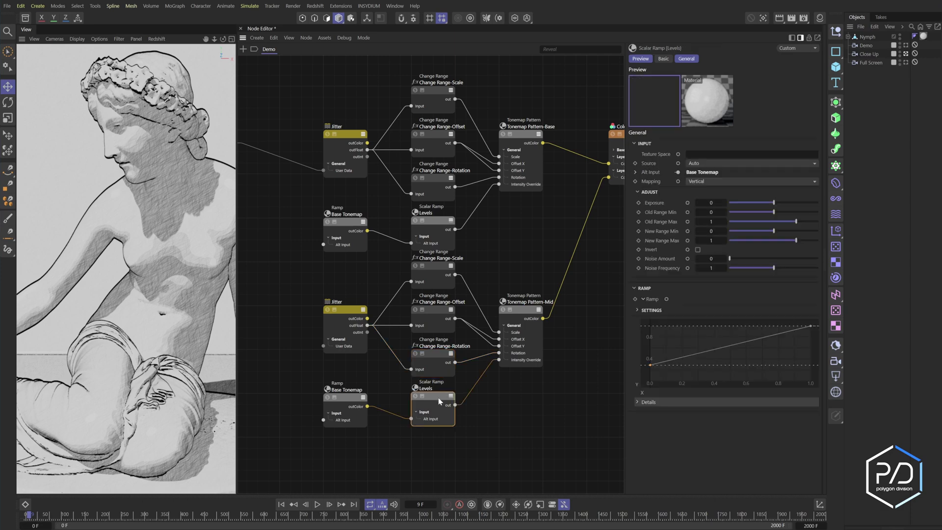
mouse_move(650, 365)
left_mouse_down()
mouse_move(734, 351)
mouse_move(708, 343)
mouse_move(698, 365)
mouse_move(702, 342)
left_mouse_up()
left_click(742, 352, "ctrl")
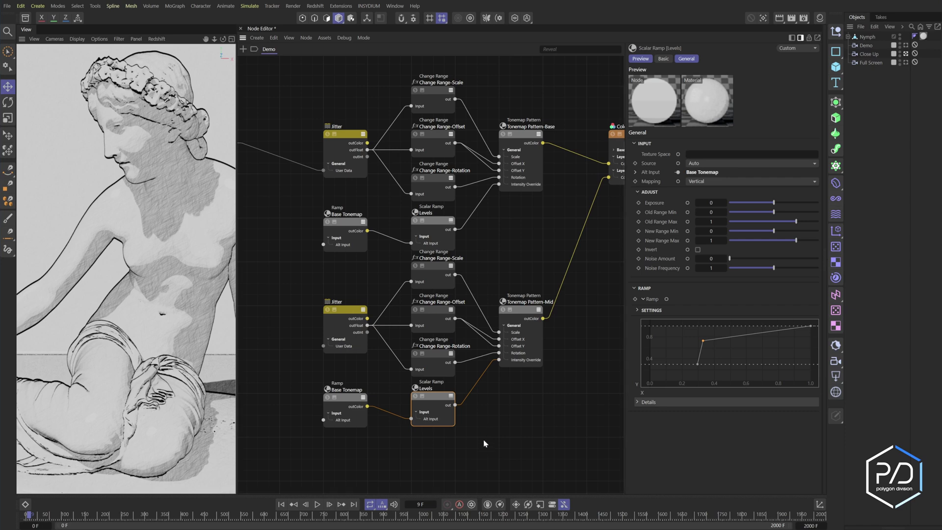
Connect the P/D-Time output to the mid group's Jitter User Data and duplicate that whole node group below
middle_click_drag(511, 461, 517, 415)
scroll(517, 415, "down", 1)
middle_click_drag(301, 219, 334, 247)
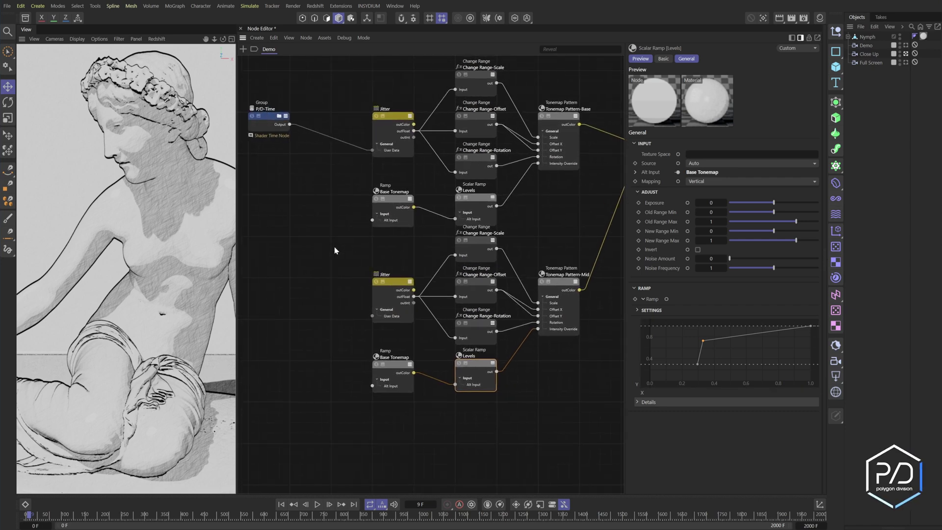
left_click_drag(290, 124, 372, 316)
left_click_drag(549, 422, 349, 216)
left_click_drag(539, 274, 536, 439, "ctrl")
In the Color Layer, disable Layer 2, enable Layer 3 and link its Color to the newly duplicated tonemap pattern's outColor
middle_click_drag(535, 439, 422, 393)
left_click(535, 89)
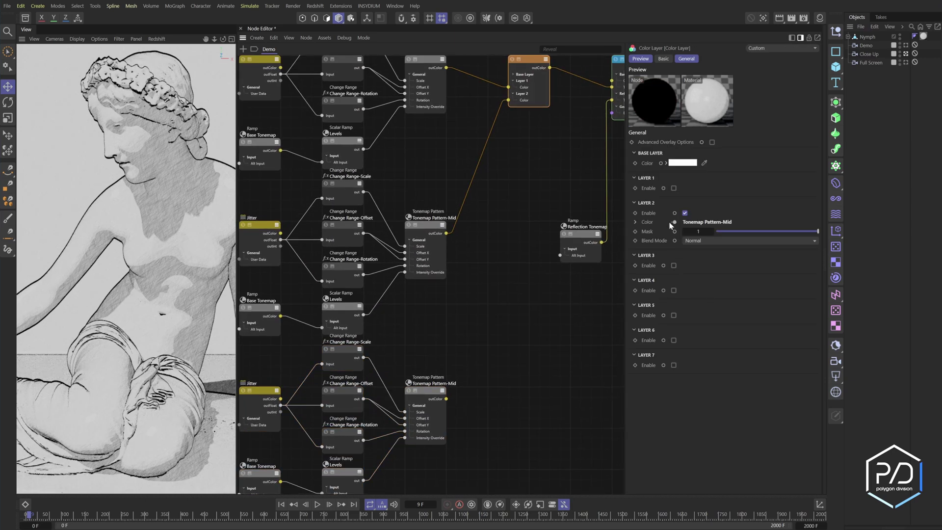
left_click(685, 213)
left_click(673, 238)
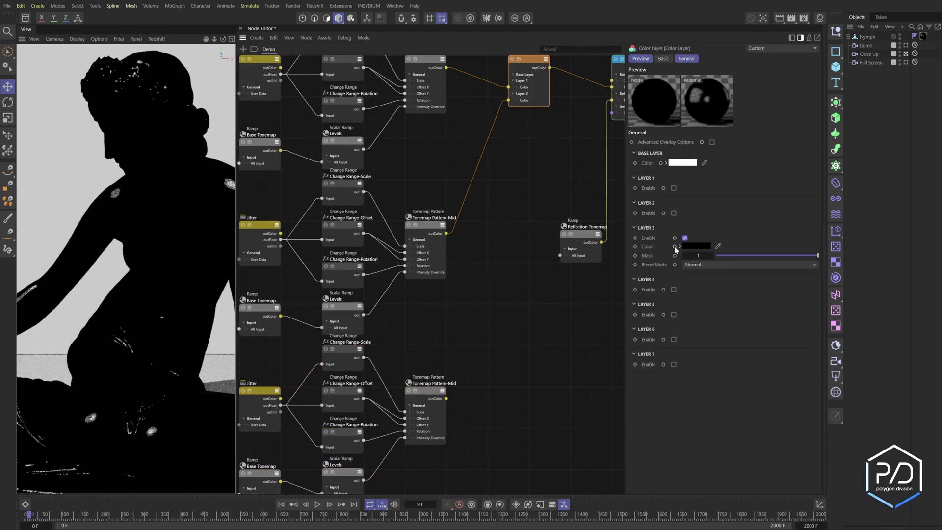
mouse_move(675, 247)
left_mouse_down()
mouse_move(460, 369)
mouse_move(446, 398)
left_mouse_up()
Set the third group's Change Range-Scale to New Range Min 4.5 and New Range Max 5
middle_click_drag(432, 350, 440, 328)
left_click(467, 283)
left_click(722, 171)
type("4.5")
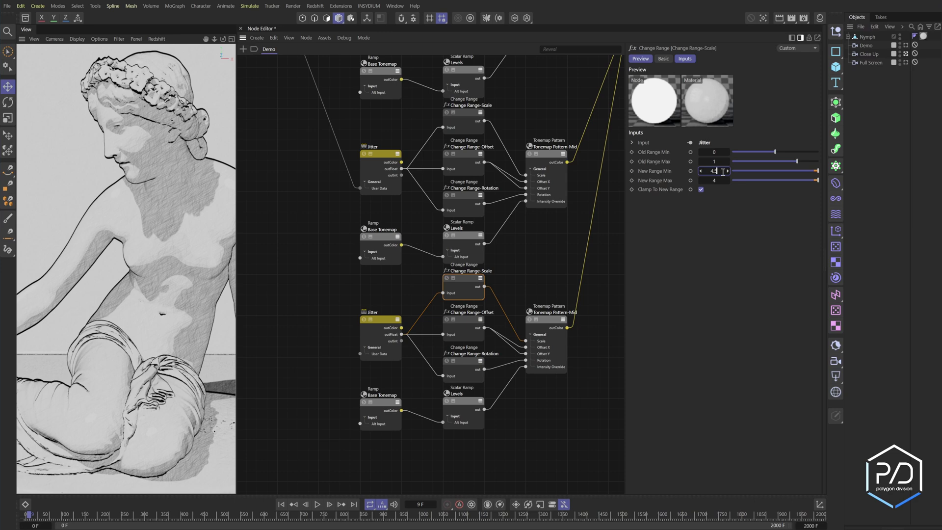
key("Return")
left_click(464, 411)
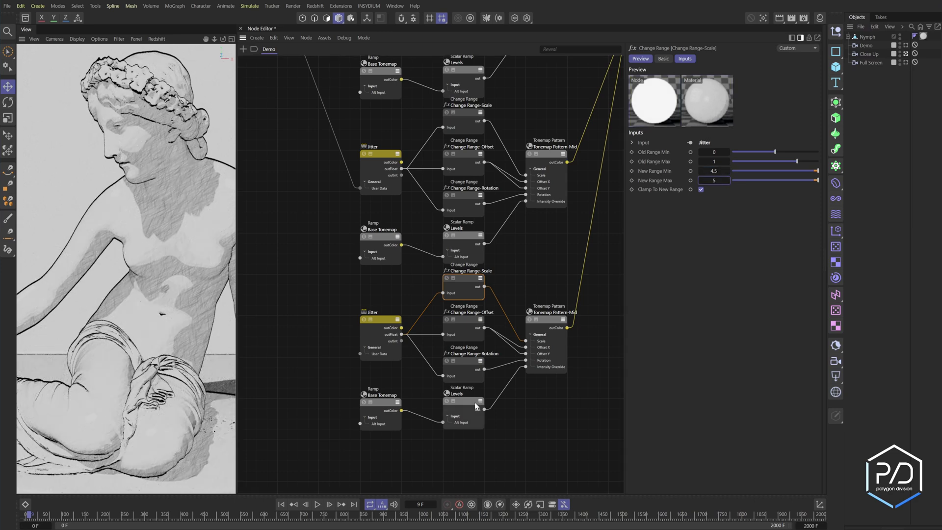
Reshape the third group's Levels curve with points at about (0.55, 0.67) and (0.6, 1) for a high, short rise
left_click_drag(697, 363, 697, 381)
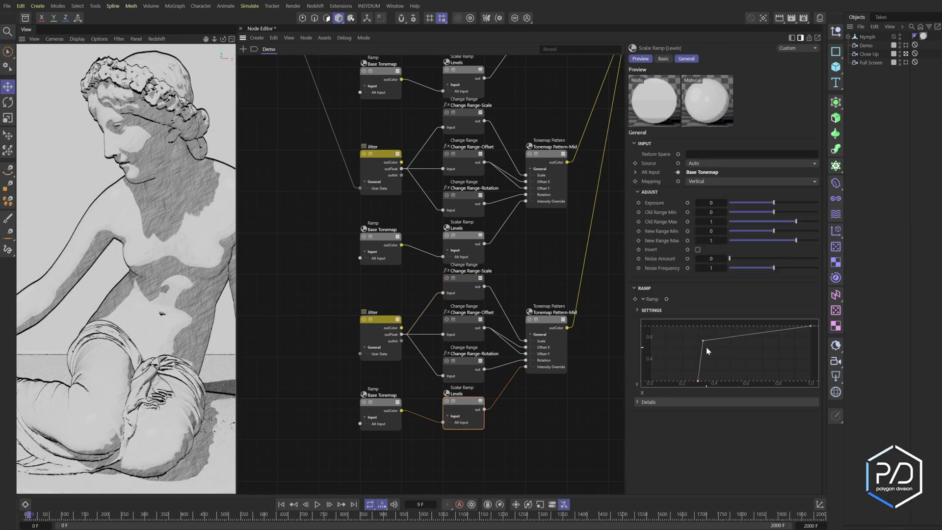
left_click_drag(702, 343, 702, 337)
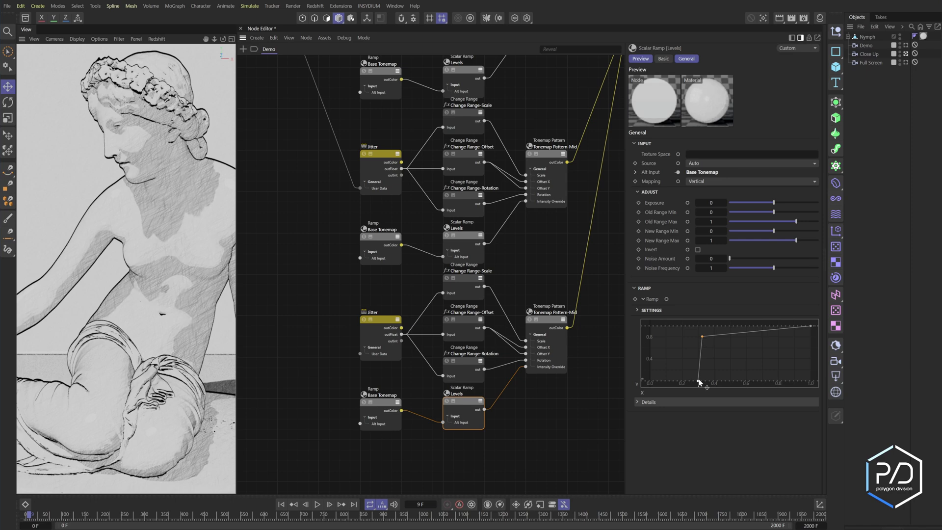
left_click_drag(697, 381, 712, 382)
left_click_drag(702, 337, 717, 336)
mouse_move(714, 381)
left_mouse_down()
mouse_move(715, 332)
mouse_move(730, 327)
mouse_move(725, 346)
mouse_move(739, 344)
mouse_move(746, 326)
left_mouse_up()
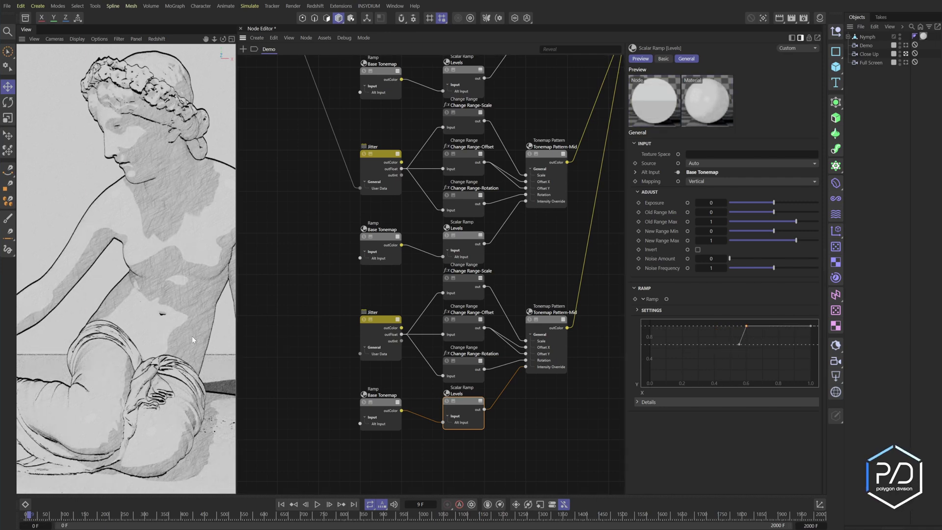
Connect the P/D-Time Output to the third group's Jitter User Data input
middle_click_drag(345, 293, 421, 339)
scroll(400, 289, "down", 1)
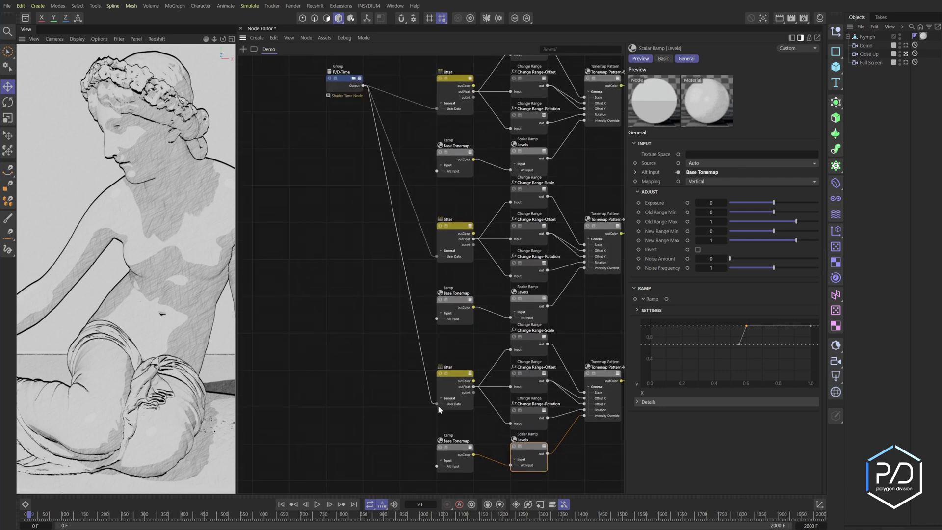
middle_click_drag(599, 395, 543, 372)
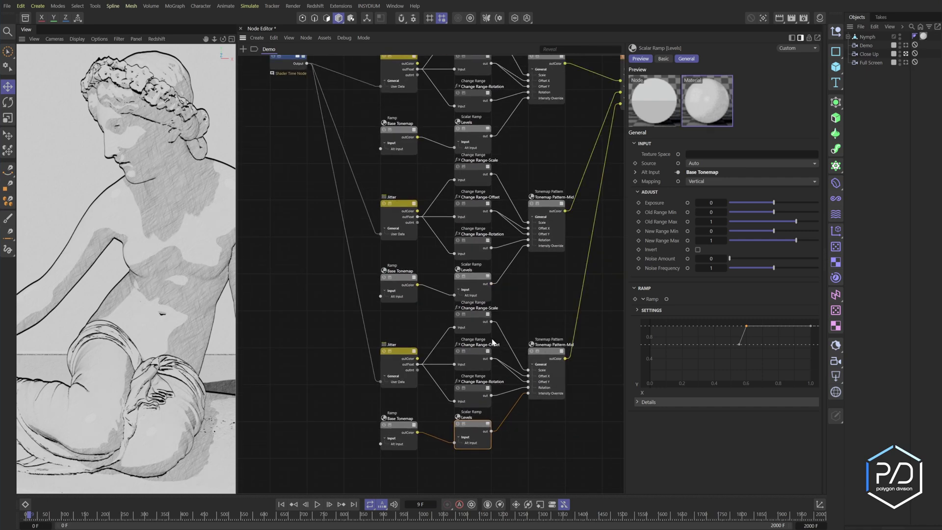
Set New Range Max to 50 on the third group's Change Range-Offset and to 14 on its Change Range-Rotation
left_click(468, 361)
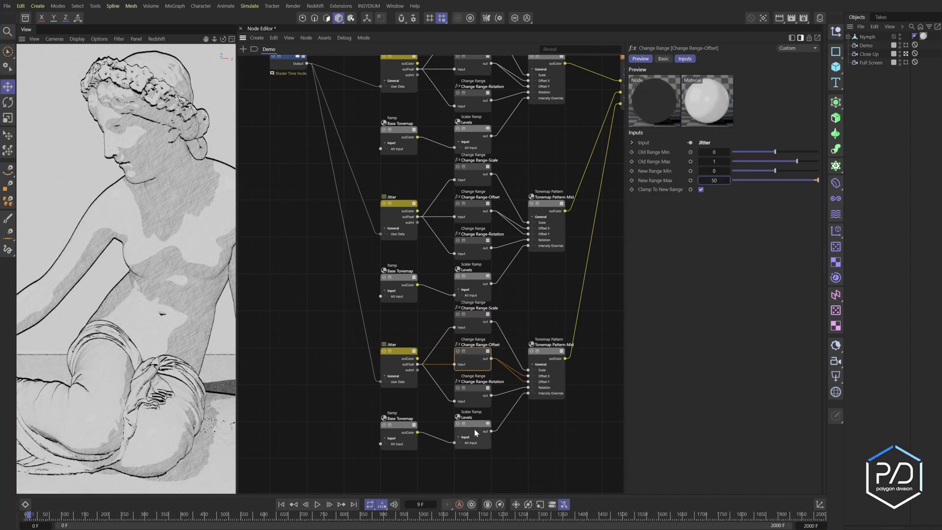
left_click(485, 385)
left_click(714, 180)
type("1")
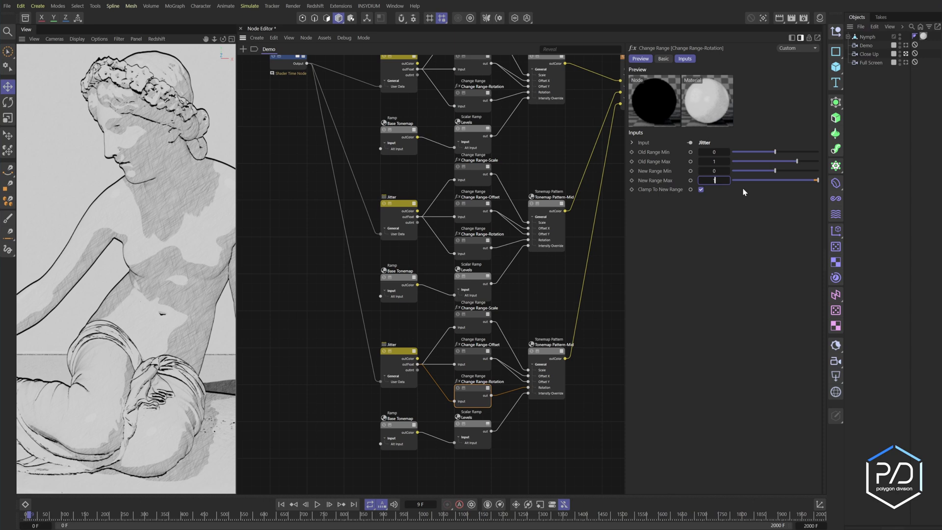
type("4")
Collapse the Change Range and Levels nodes in all three tonemap pattern groups
scroll(490, 98, "down", 1)
middle_click_drag(482, 58, 489, 97)
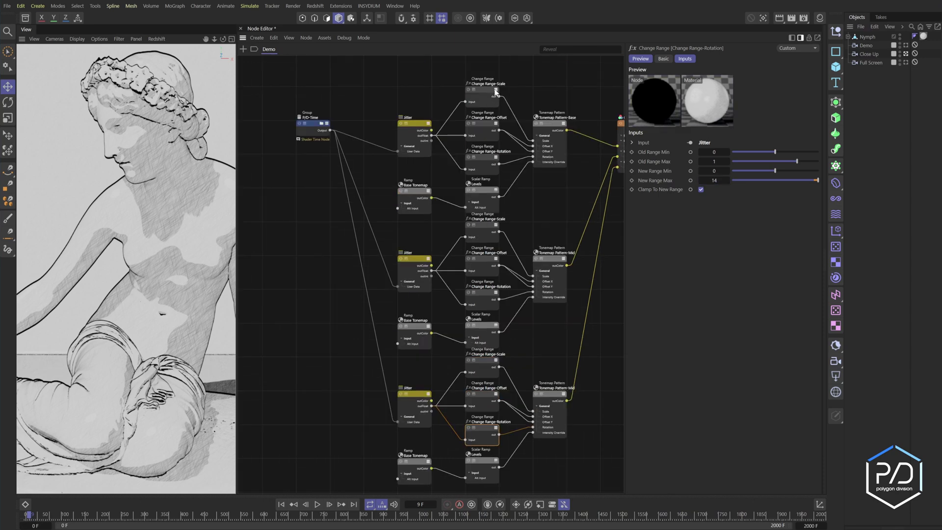
left_click(496, 90)
left_click(495, 123)
left_click(496, 157)
left_click(496, 189)
left_click(495, 225)
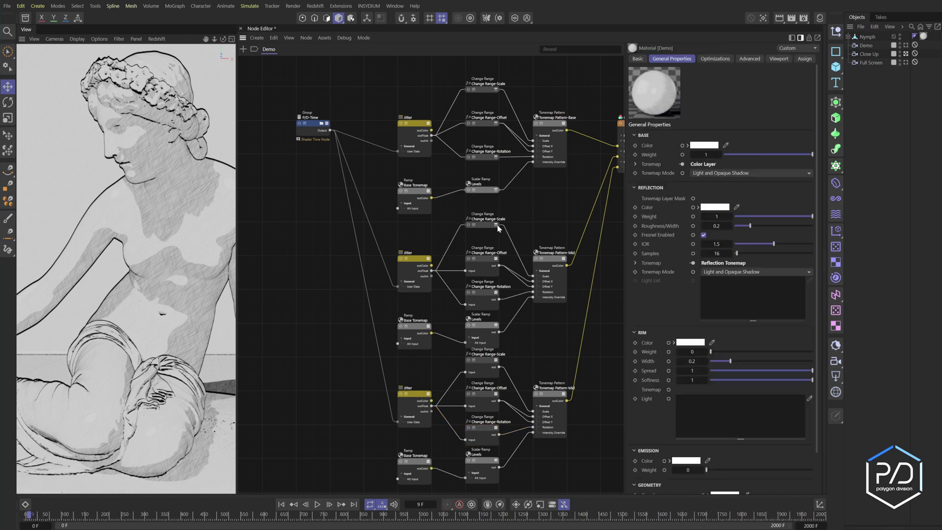
left_click(495, 258)
left_click(496, 292)
left_click(495, 325)
left_click(495, 359)
middle_click_drag(504, 429, 506, 337)
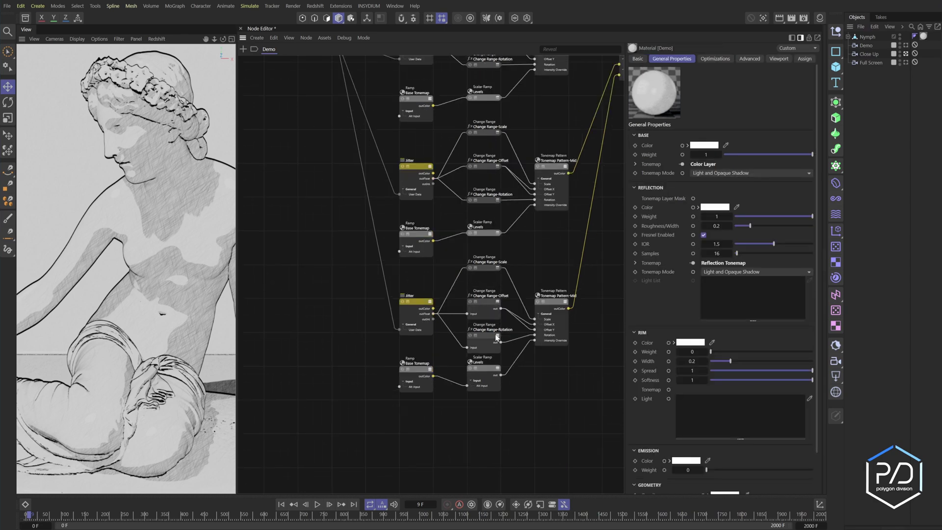
left_click(497, 335)
left_click(498, 301)
left_click(497, 368)
Stack the collapsed Change Range nodes closer together within each of the three groups
left_click_drag(492, 268, 492, 296)
left_click_drag(493, 302, 493, 315)
scroll(493, 323, "up", 3)
middle_click_drag(492, 315, 497, 447)
left_click_drag(488, 209, 488, 235)
left_click_drag(487, 155, 487, 209)
middle_click_drag(489, 210, 494, 324)
middle_click_drag(514, 133, 515, 191)
left_click_drag(494, 169, 495, 190)
left_click_drag(495, 116, 495, 194)
middle_click_drag(506, 242, 508, 205)
Collapse the Base Tonemap ramp node in each of the three groups
left_click(404, 239)
middle_click_drag(525, 297, 535, 151)
left_click(414, 305)
middle_click_drag(452, 474, 465, 347)
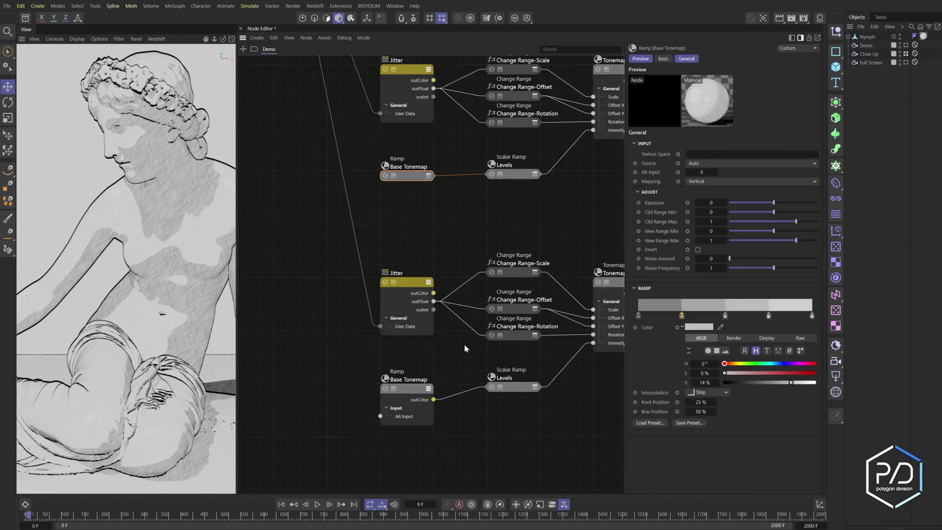
left_click(427, 387)
left_click(511, 384)
Move the mid and third node groups up so the three groups sit closer together
middle_click_drag(578, 355, 557, 376)
scroll(557, 376, "down", 2)
left_click_drag(554, 323, 321, 189)
scroll(540, 201, "down", 2)
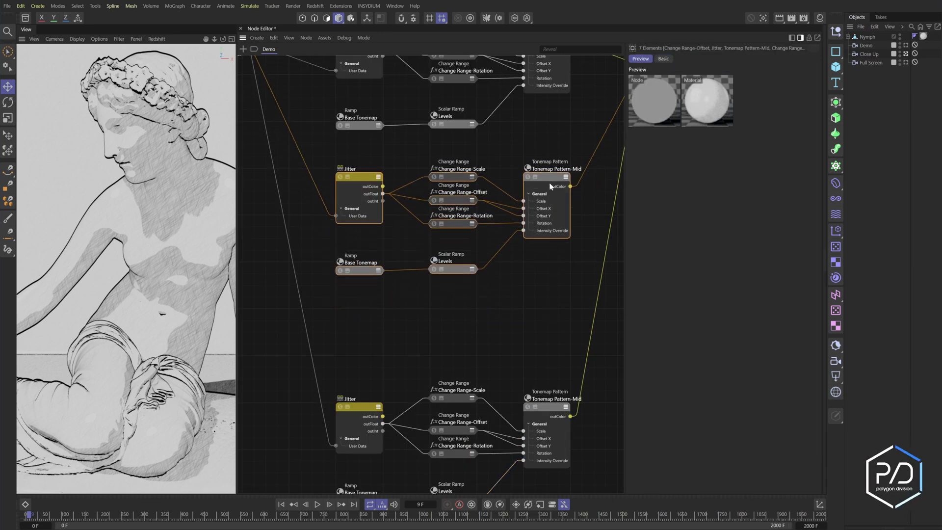
left_click_drag(555, 363, 344, 493)
left_click_drag(551, 334, 552, 246)
Rename the third group's tonemap pattern node to Tonemap Pattern-Large
double_click(559, 250)
left_click(590, 252)
key("BackSpace")
key("BackSpace")
key("BackSpace")
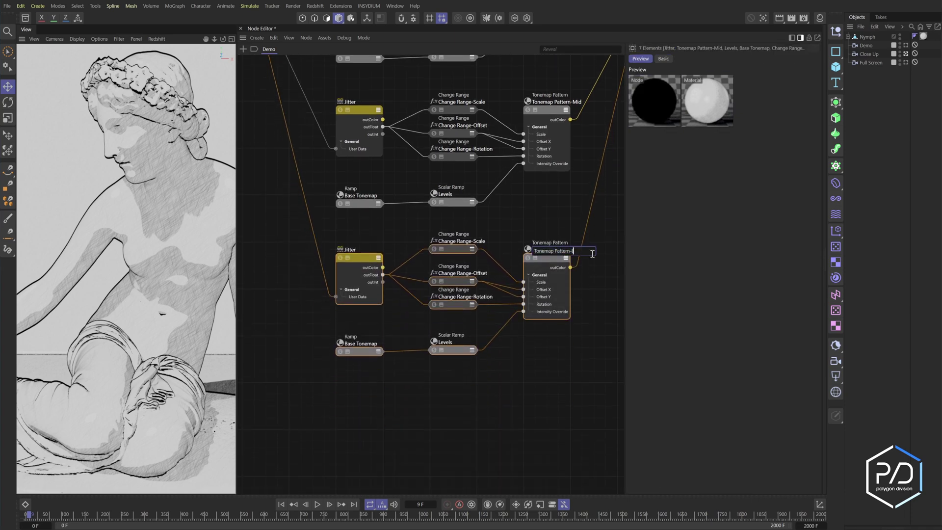
type("Large")
key("Return")
Enable Layer 1 and Layer 2 in the Color Layer node alongside Layer 3
middle_click_drag(536, 336, 535, 373, "alt")
scroll(534, 372, "down", 2)
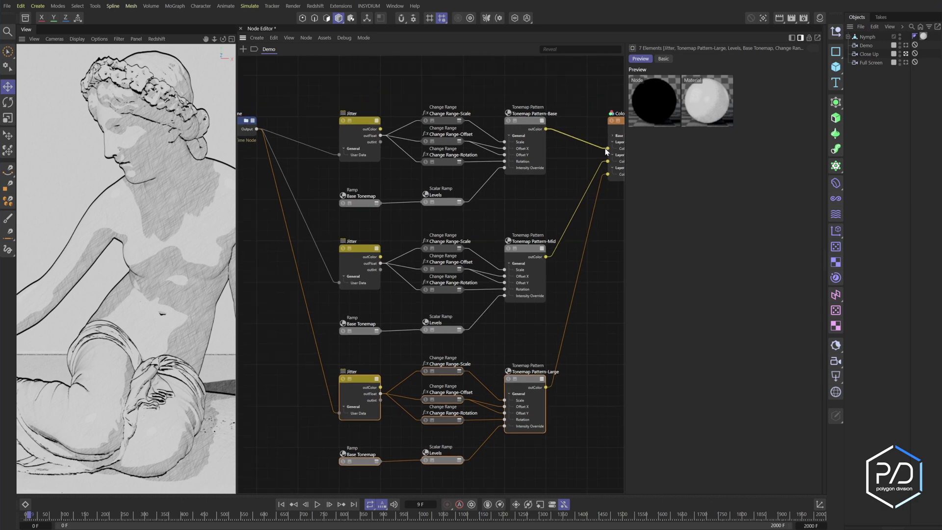
left_click(622, 121)
left_click(674, 188)
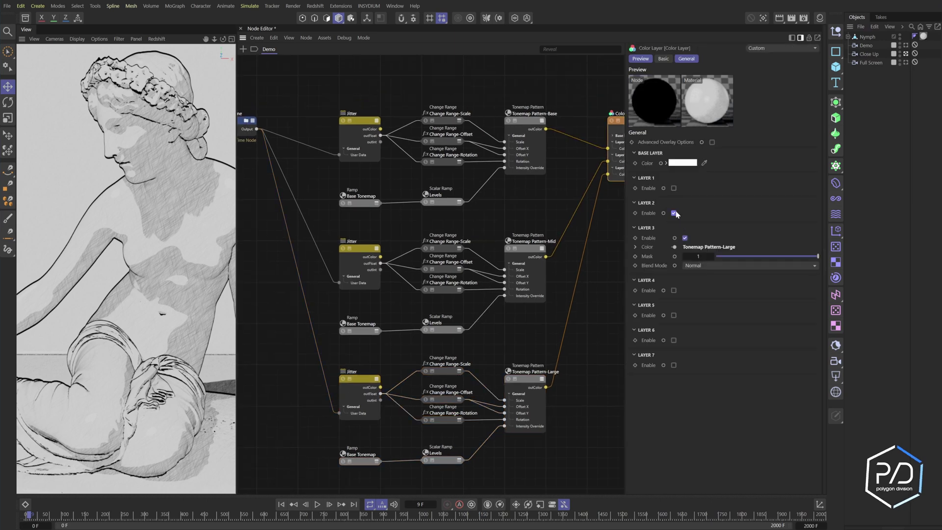
left_click(674, 240)
Set the Blend Mode of Layers 1, 2 and 3 in the Color Layer to Multiply
left_click(707, 217)
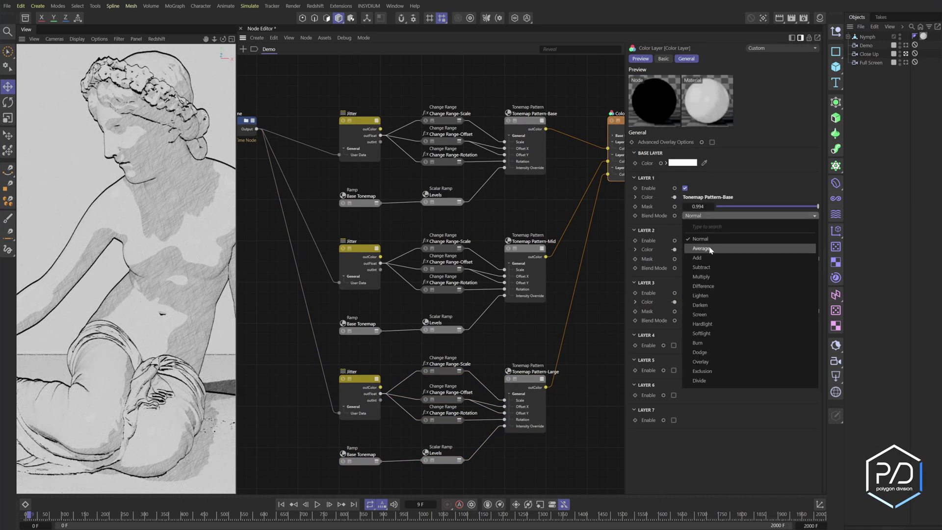
left_click(710, 268)
left_click(711, 267)
left_click(723, 332)
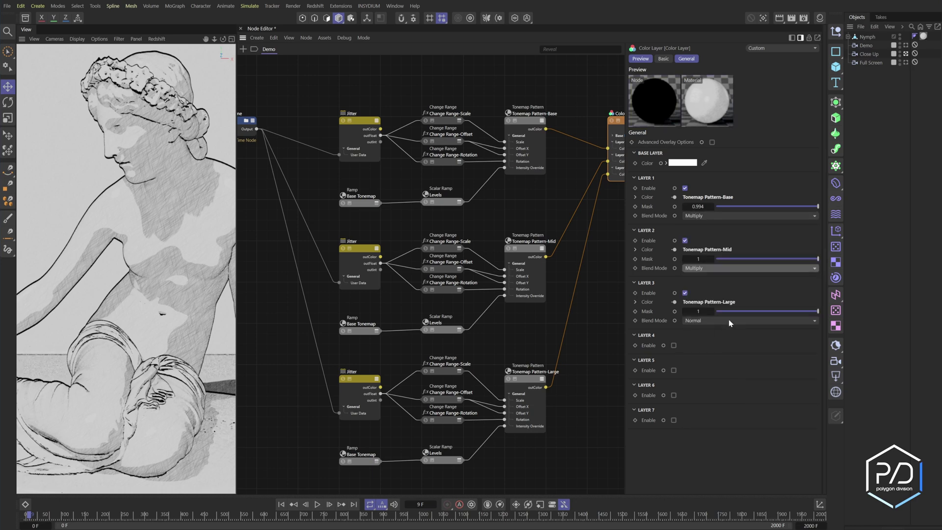
left_click(728, 321)
left_click(728, 382)
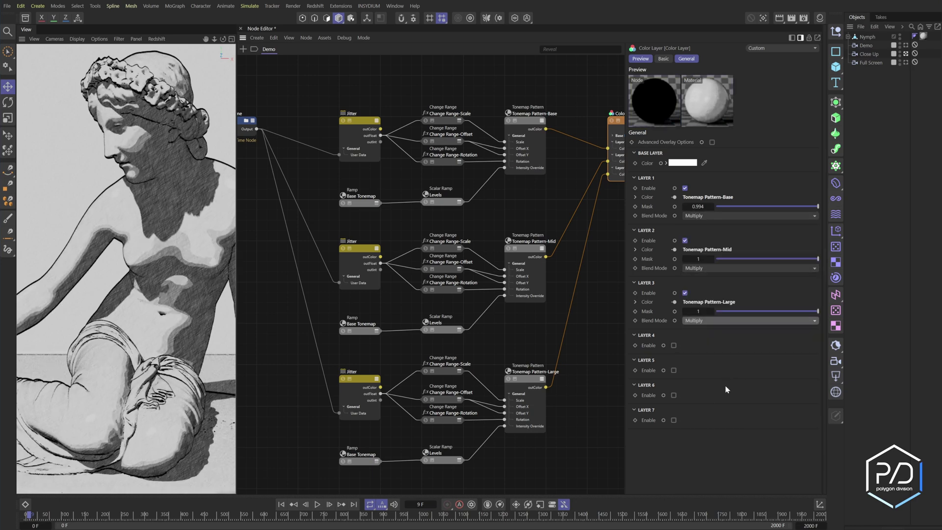
Set the Mask to 0.626 for Layer 1 and 0.55 for Layer 2, then compare the look with Layer 3 off and on
left_click_drag(763, 258, 769, 258)
left_click(767, 207)
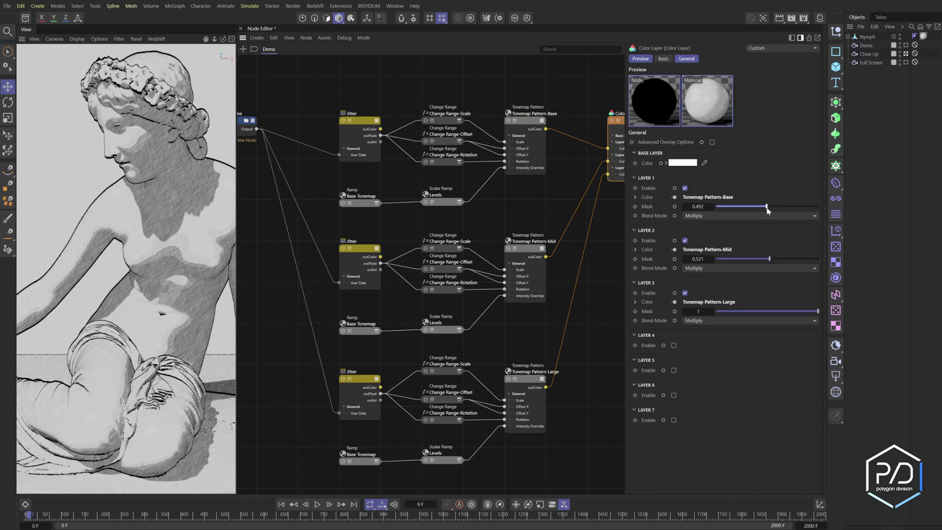
left_click_drag(767, 207, 768, 206)
left_click(771, 259)
left_click(780, 206)
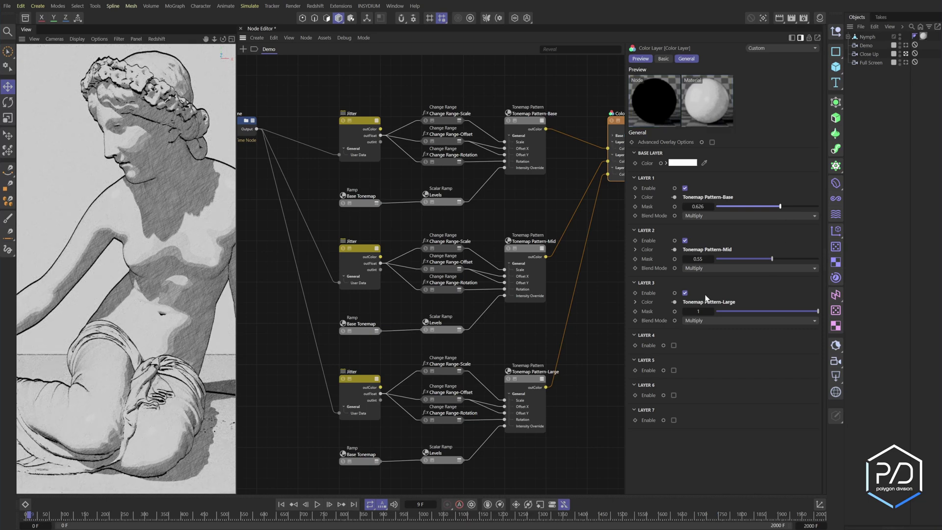
left_click(685, 293)
left_click(686, 293)
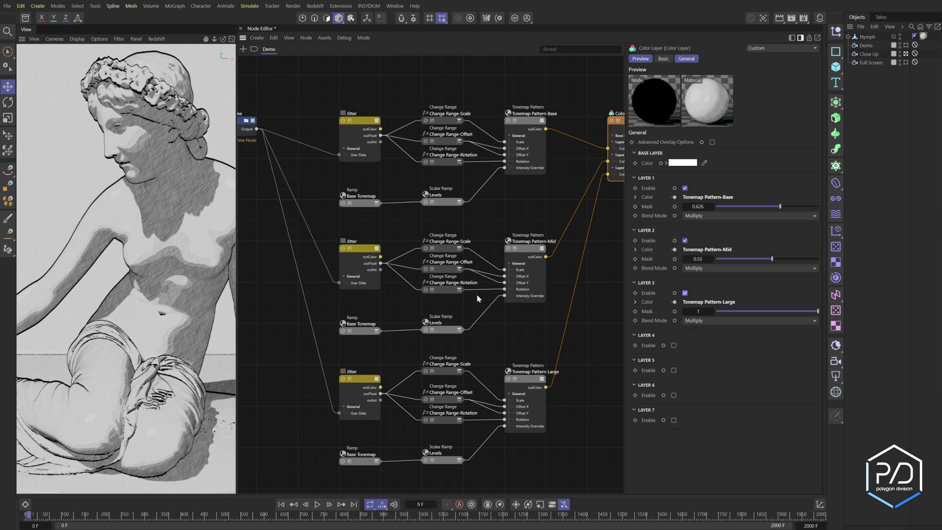
Add a Maxon Noise node in the empty area below the Reflection Tonemap ramp
middle_click_drag(540, 347, 376, 321)
left_click_drag(518, 266, 491, 265)
double_click(527, 307)
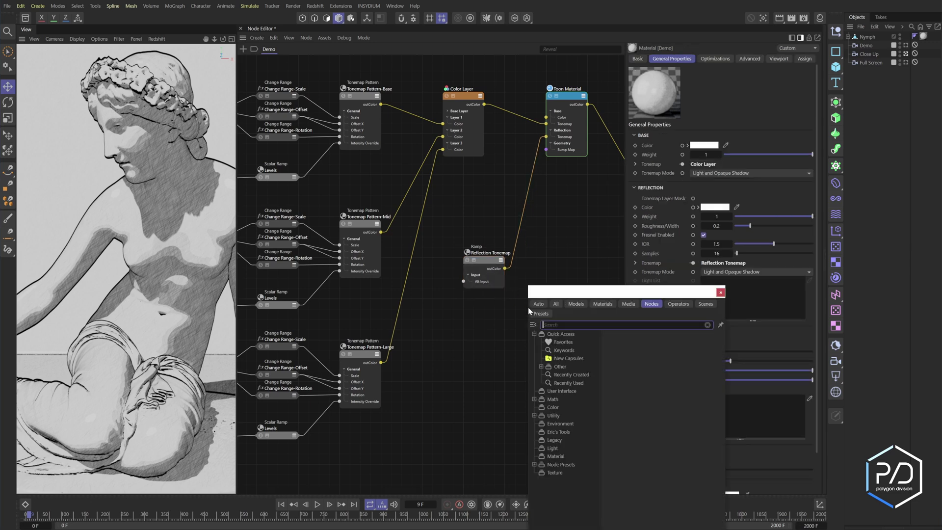
key("Escape")
double_click(503, 343)
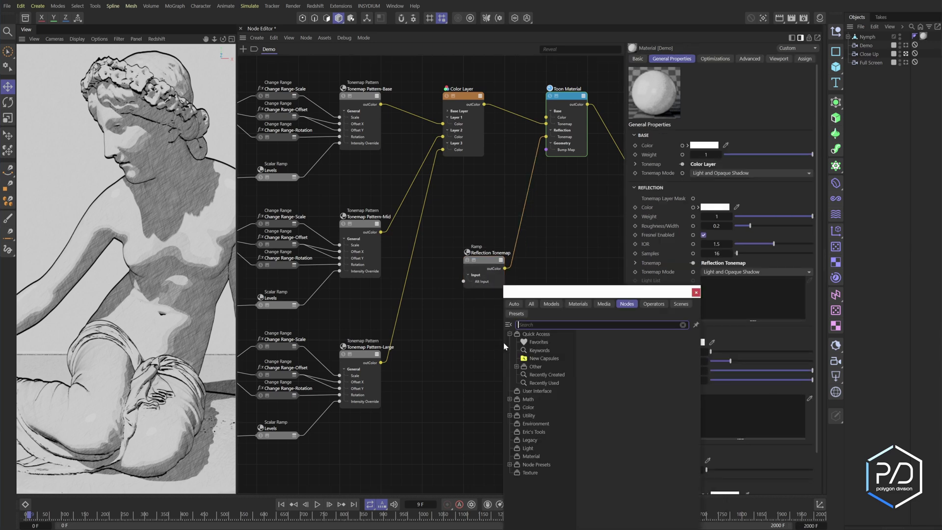
type("noise")
key("Return")
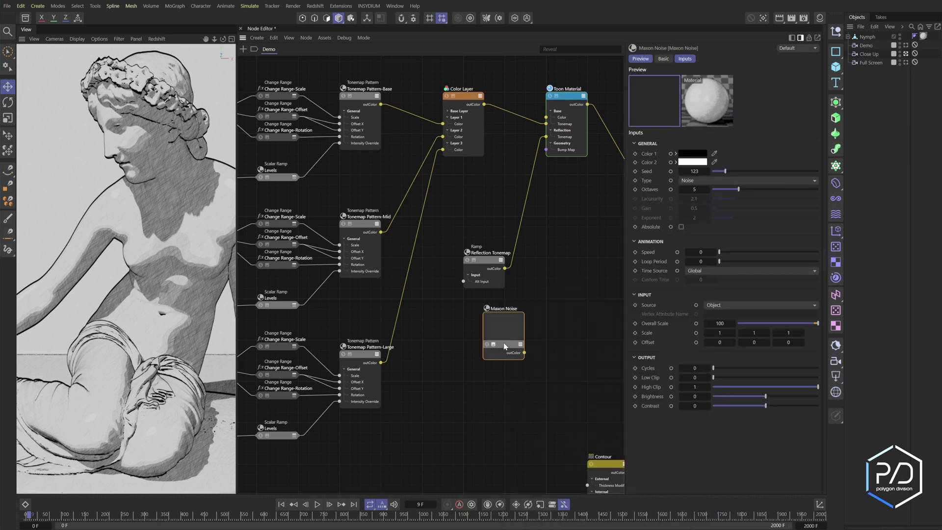
Add a Bump Map node beside the Maxon Noise node
double_click(505, 349)
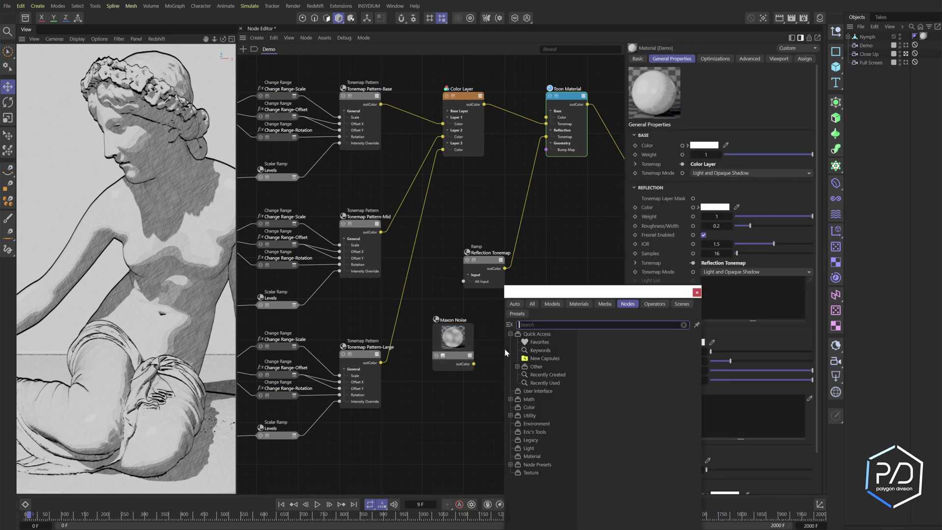
type("bump")
key("Return")
left_click_drag(507, 352, 517, 345)
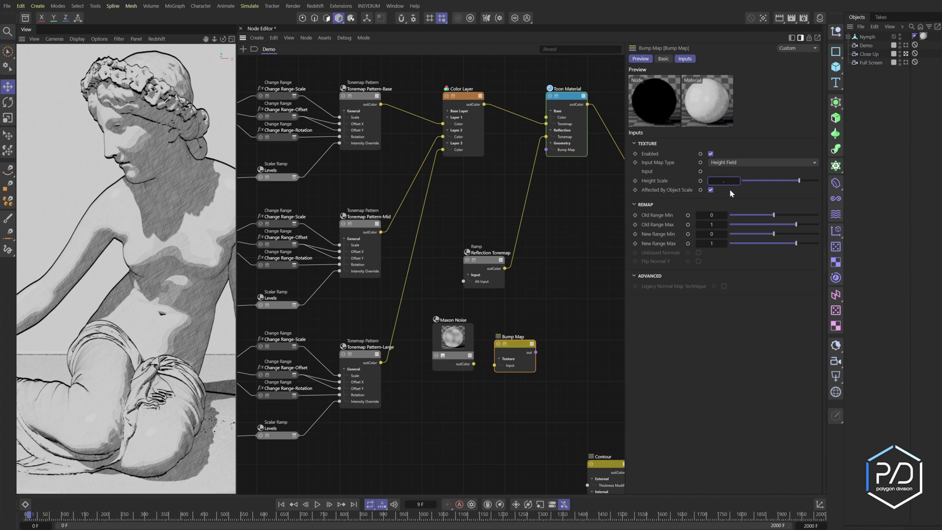
Set the Maxon Noise Type to Blistered turbulence and route it through the Bump Map into the Toon Material's Bump Map input
left_click(451, 357)
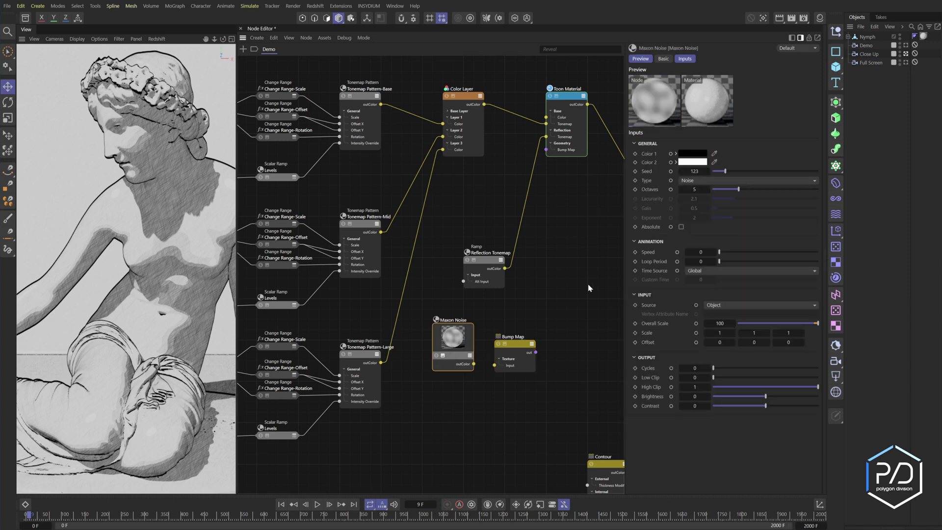
left_click(707, 181)
left_click(708, 213)
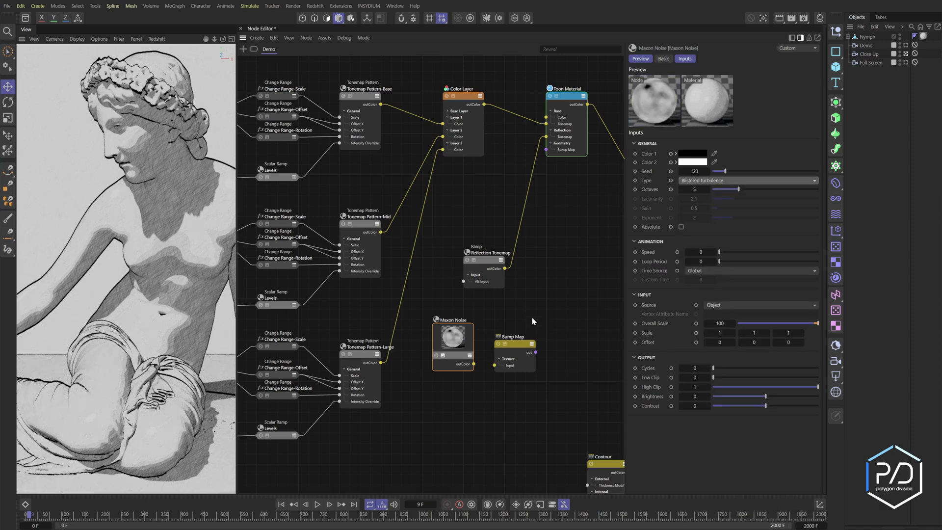
left_click_drag(473, 364, 546, 149)
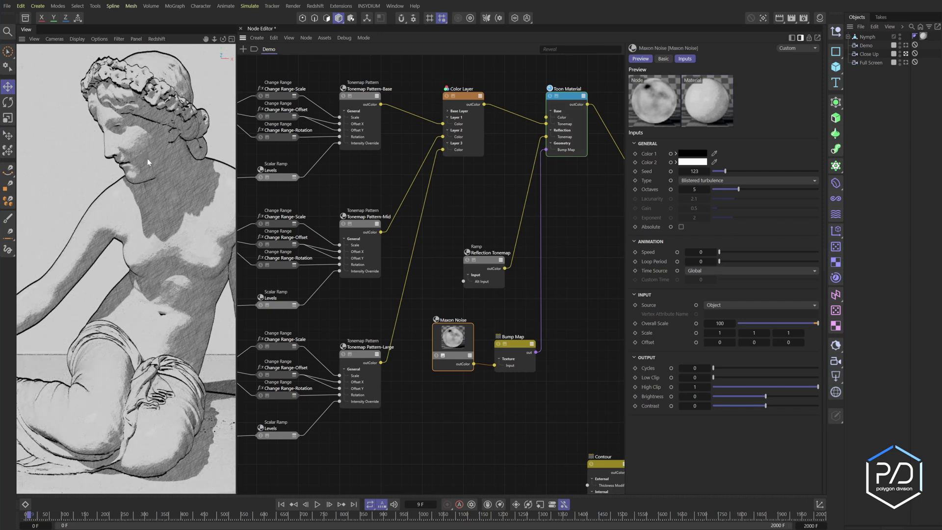
Set the Maxon Noise Overall Scale to 150 and the Toon Material's reflection Roughness/Width to 0.35
left_click(443, 355)
double_click(716, 326)
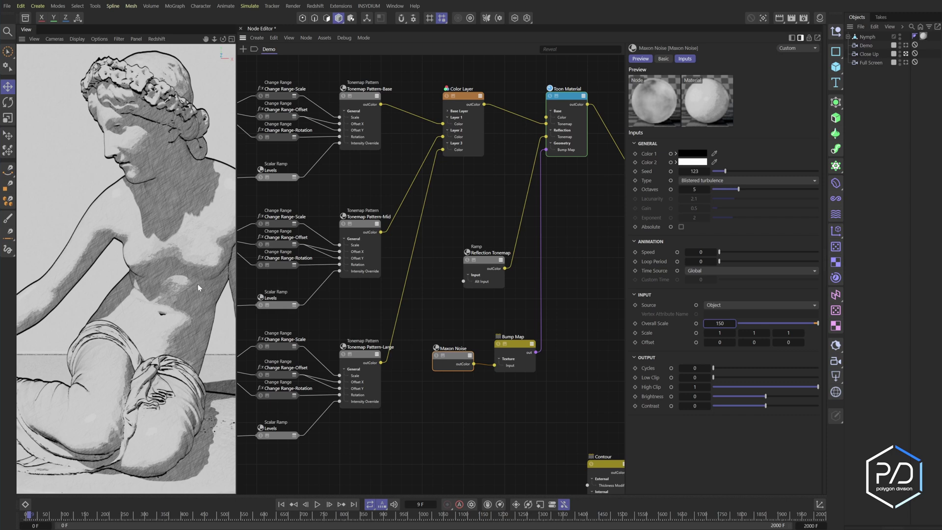
middle_click_drag(583, 400, 545, 383)
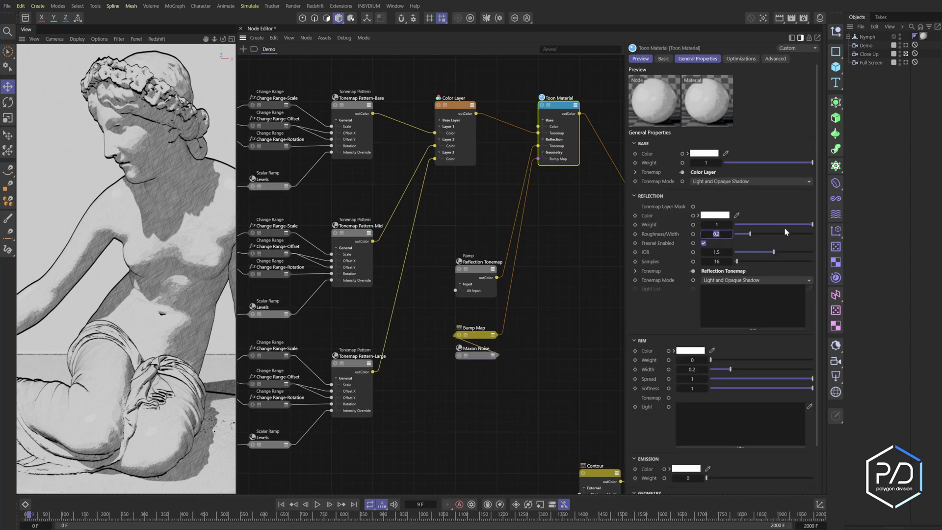
key("Return")
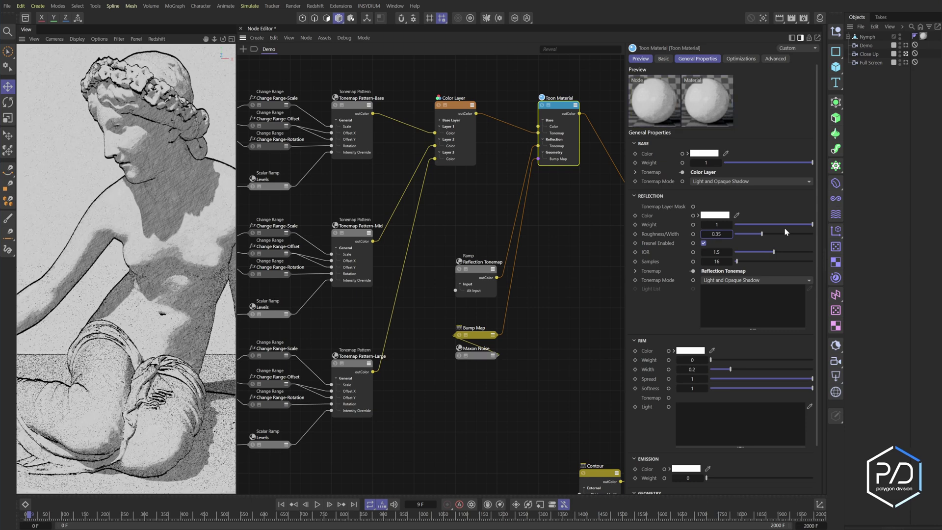
Lighten both the external and internal contour line colours of the Contour node to a value of 16%
middle_click_drag(501, 409, 473, 341)
middle_click_drag(580, 412, 525, 368)
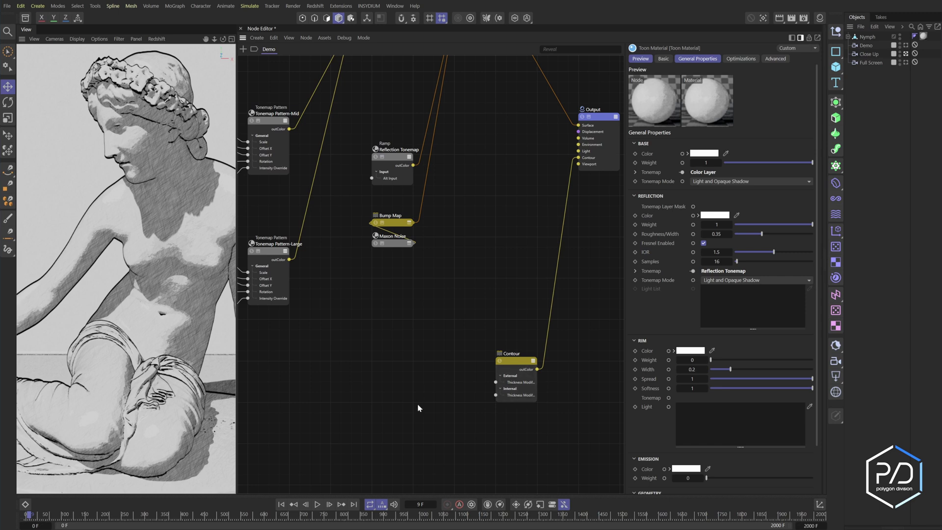
left_click(523, 368)
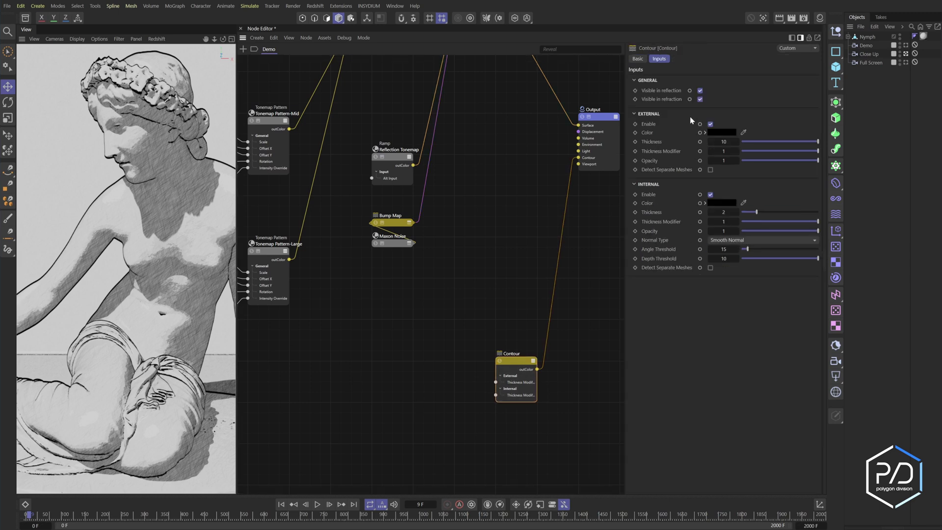
left_click(704, 133)
left_click(704, 259)
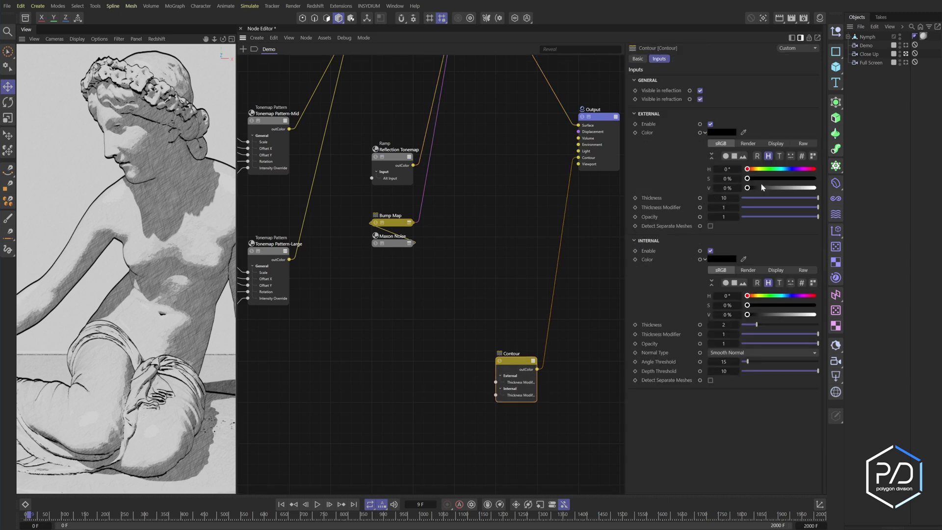
left_click(758, 188)
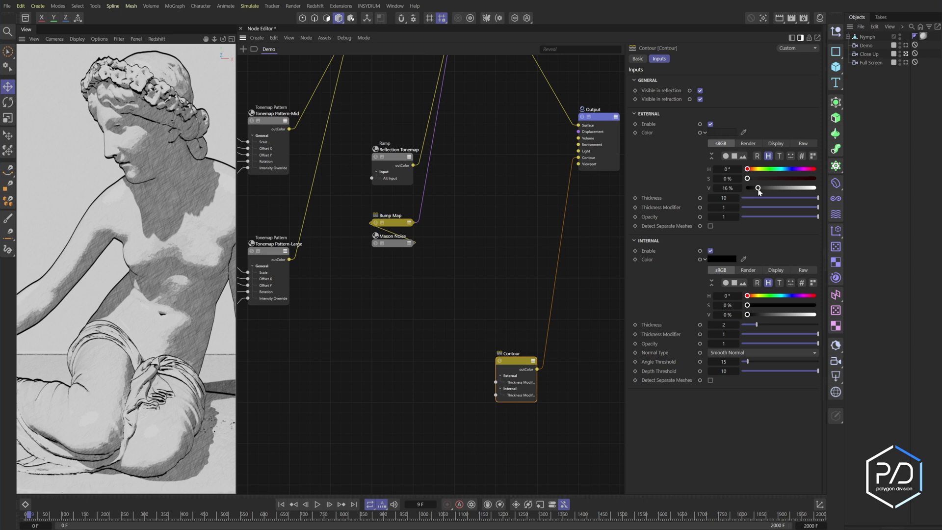
left_click(758, 315)
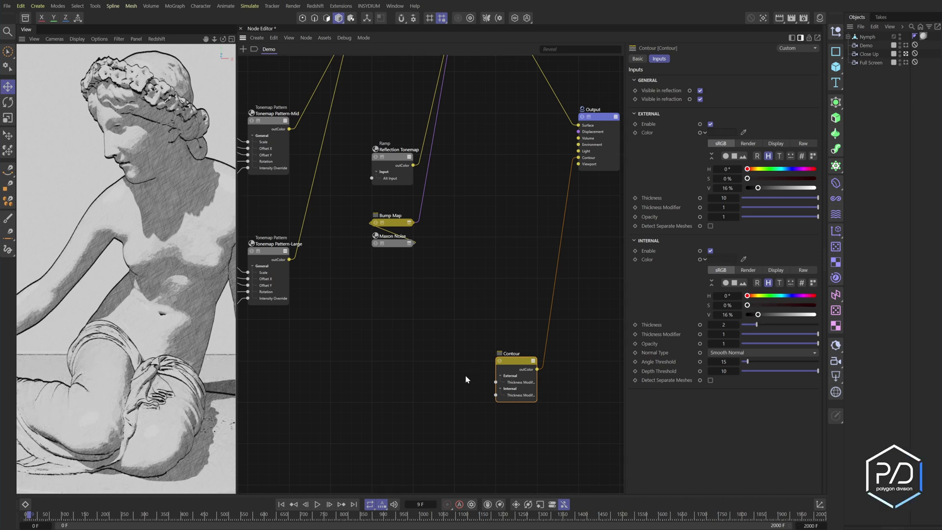
Add a Maxon Noise node in the empty area beside the Contour node
middle_click_drag(451, 378, 471, 376)
double_click(428, 379)
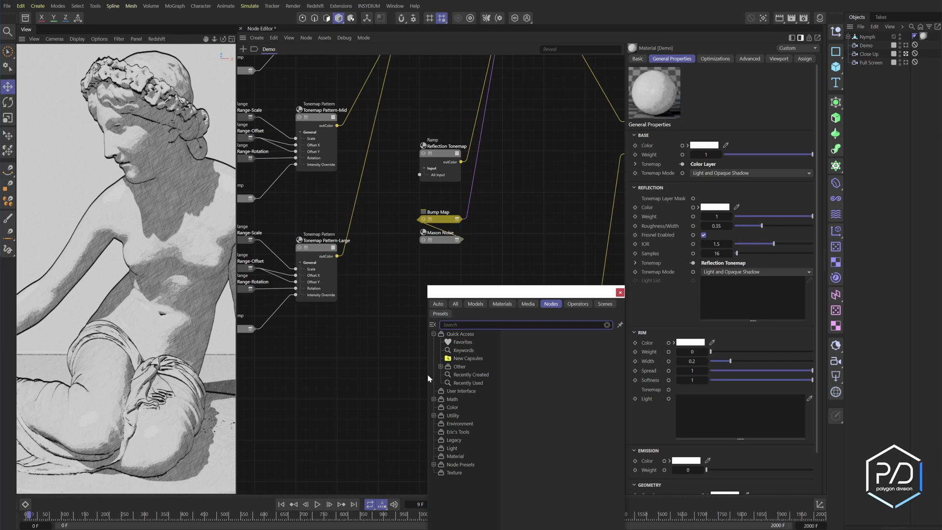
type("max")
key("Return")
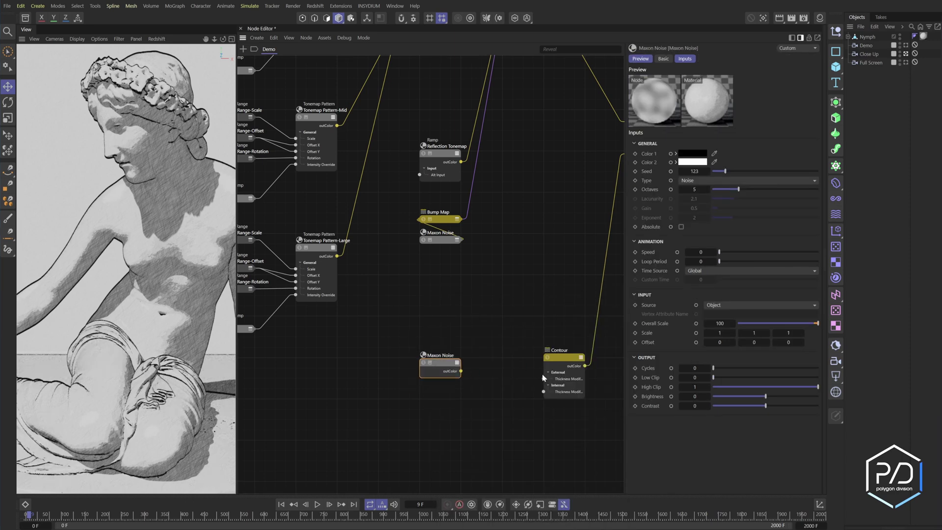
Connect the new Maxon Noise output to the Contour's external Thickness Modifier
left_click(563, 357)
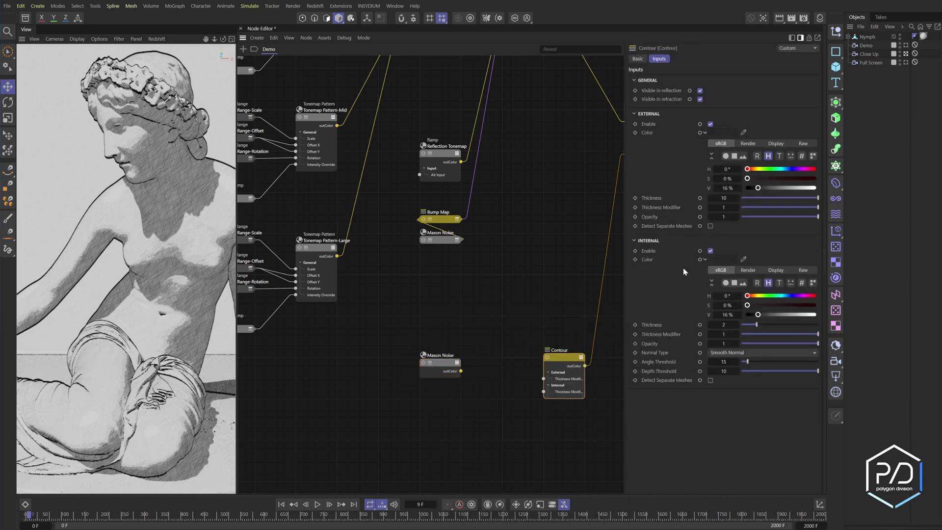
left_click(705, 132)
left_click(704, 202)
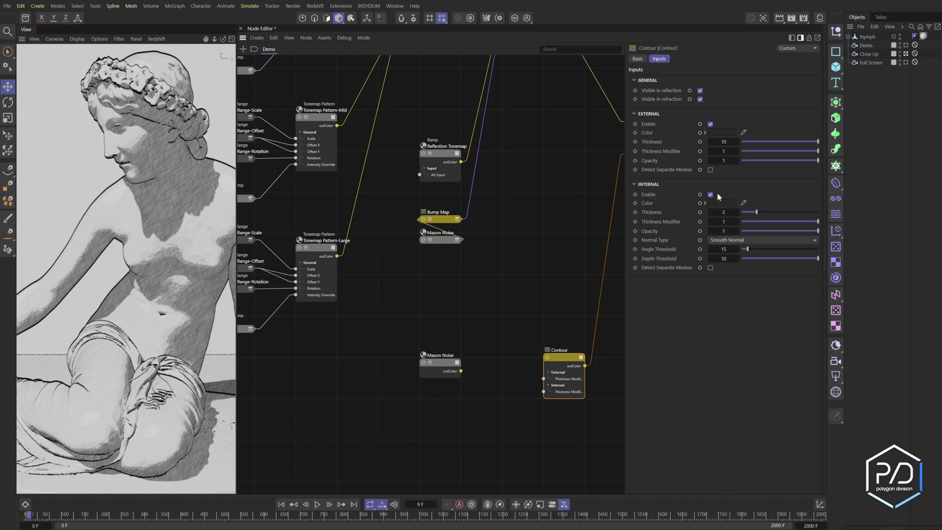
mouse_move(817, 151)
left_mouse_down()
mouse_move(804, 151)
mouse_move(817, 152)
left_mouse_up()
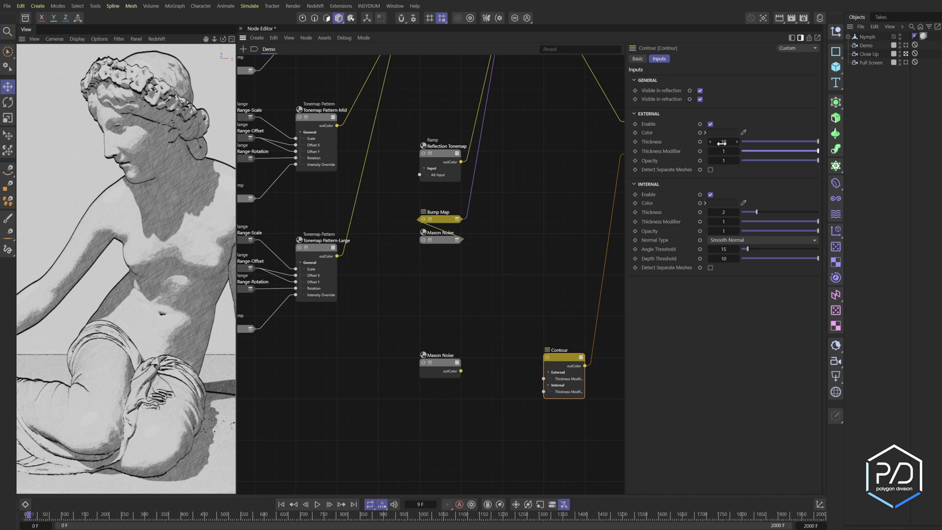
left_click(651, 141)
left_click_drag(767, 152, 800, 156)
left_click(442, 363)
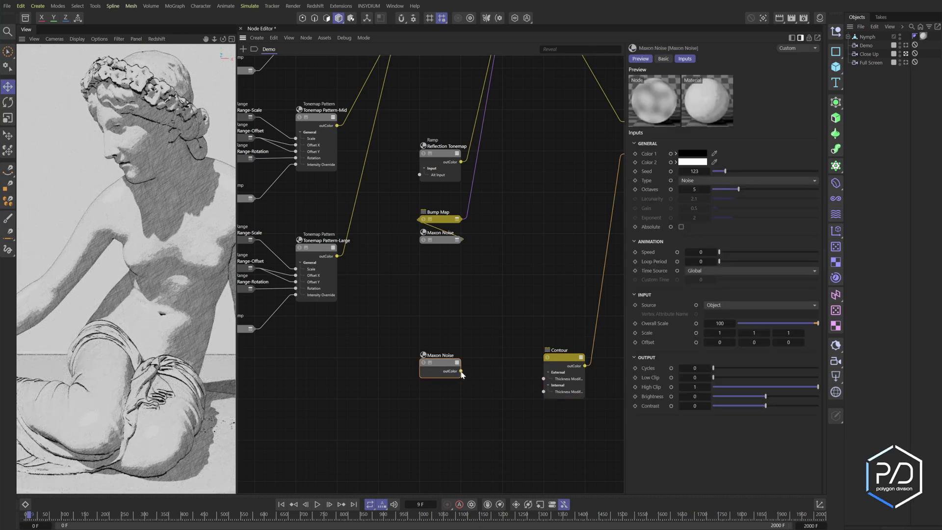
left_click_drag(460, 371, 543, 378)
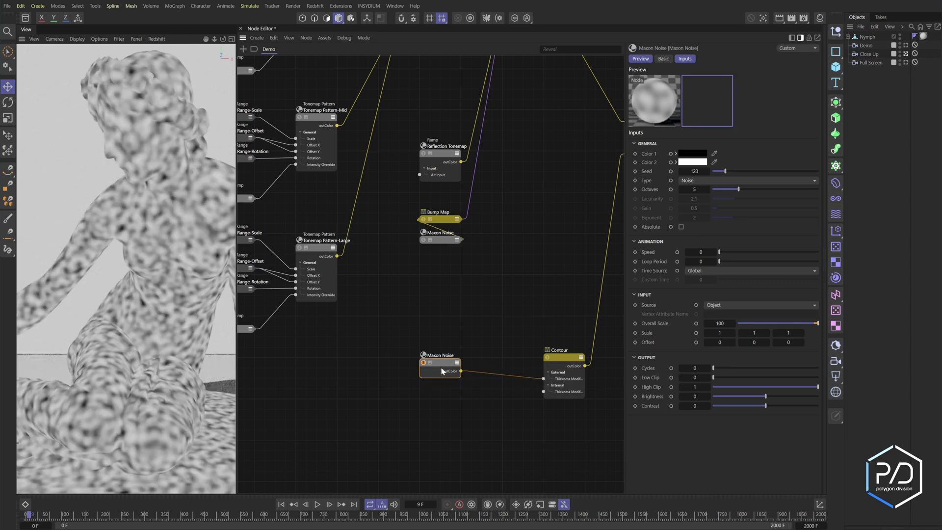
Set the contour Maxon Noise Type to Blistered turbulence and its Overall Scale to 50
left_click(706, 181)
left_click(708, 211)
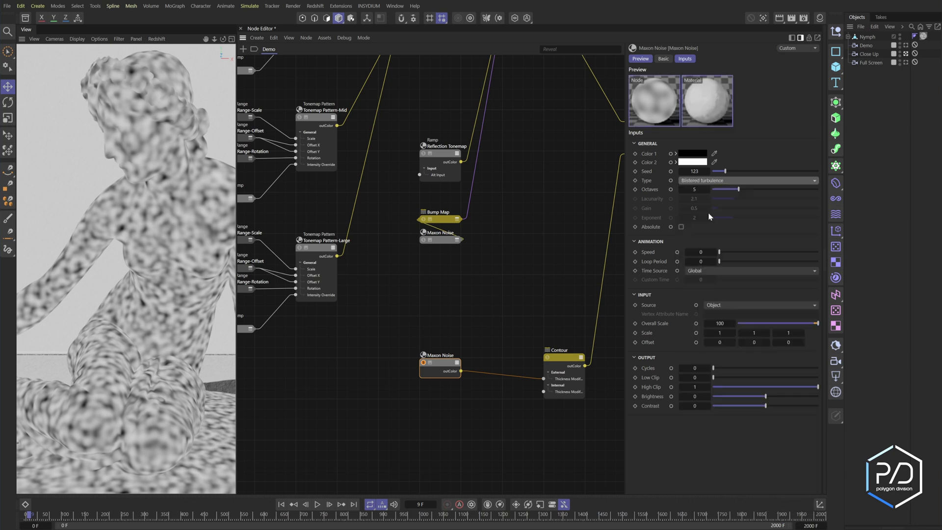
left_click(721, 323)
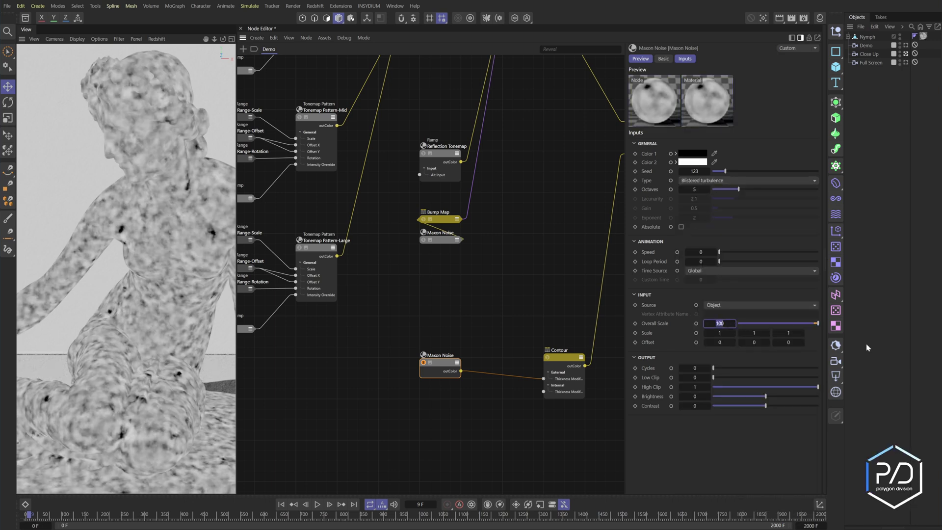
type("50")
key("Return")
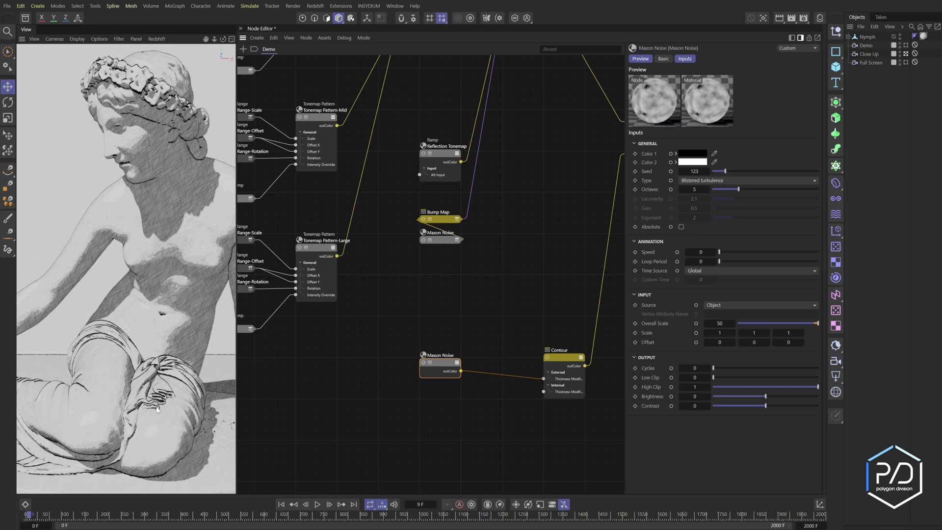
Set the Contour's external Thickness to 1 and its internal Angle Threshold to 25
left_click(567, 360)
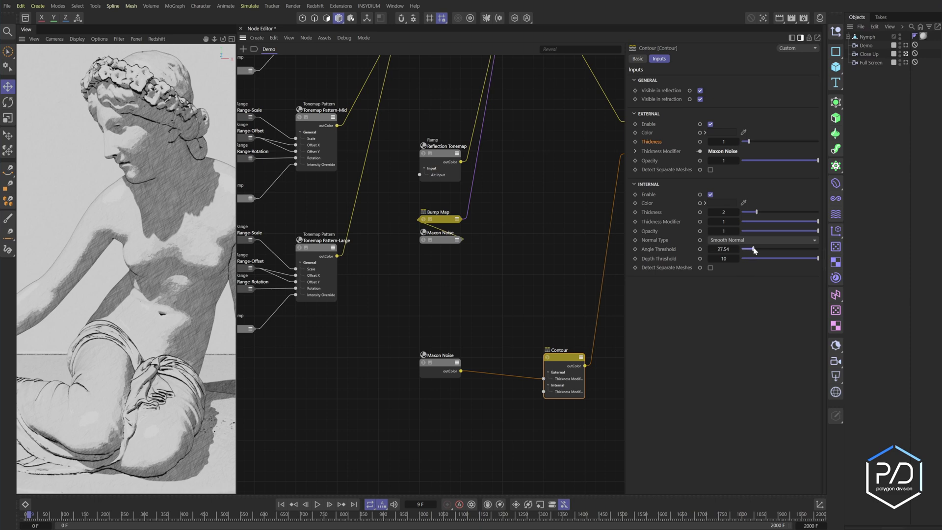
left_click_drag(754, 250, 752, 250)
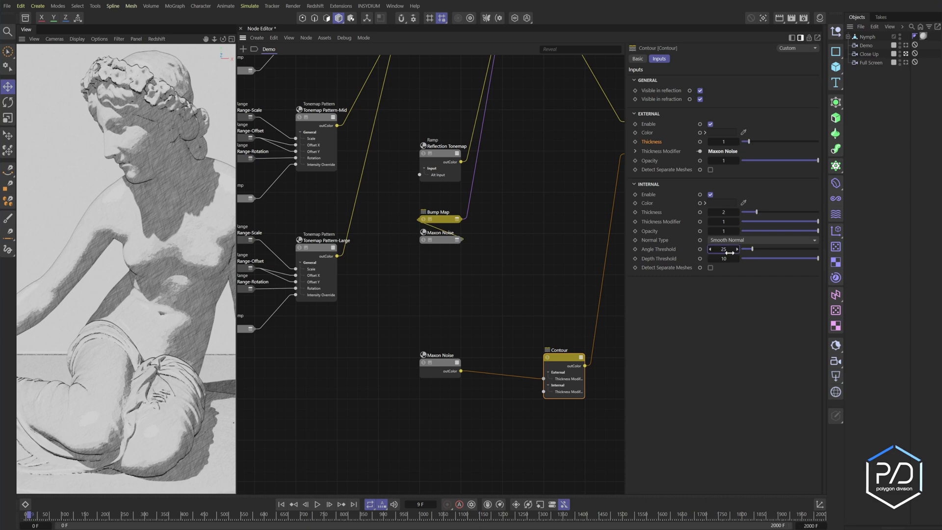
key("Return")
Look through the Demo camera and set the Contour's internal Depth Threshold to 0.56
left_click(905, 45)
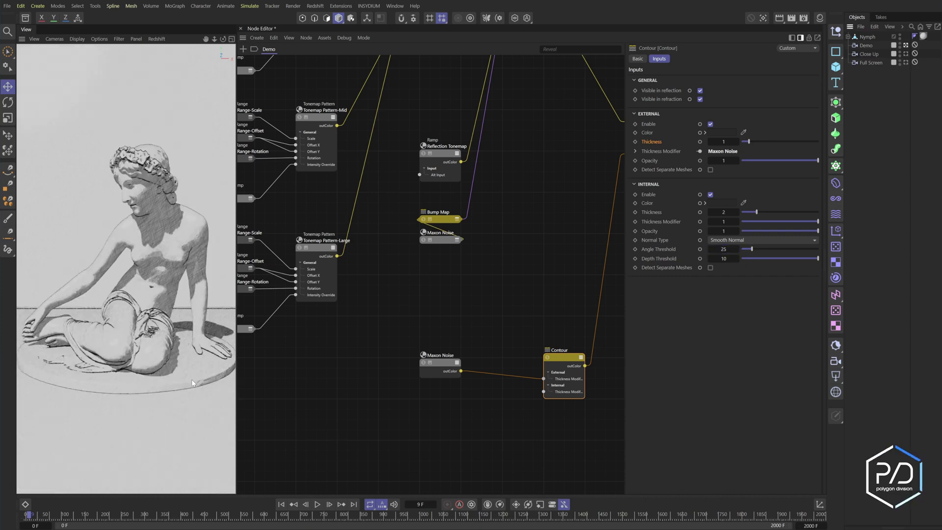
left_click_drag(794, 258, 741, 264)
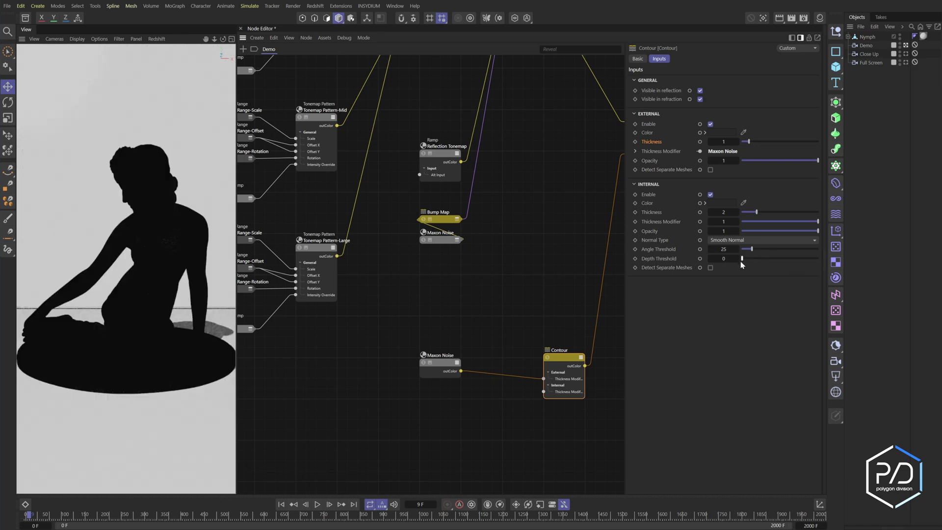
left_click(737, 258)
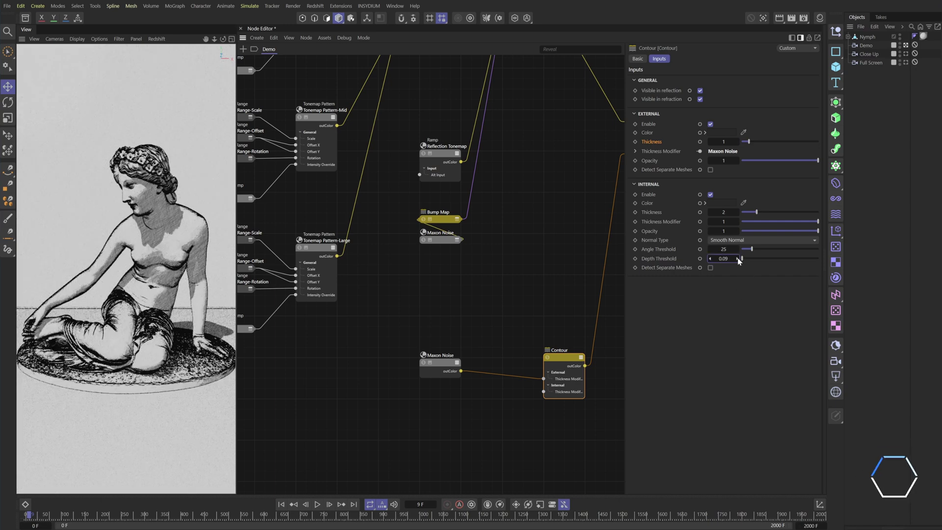
left_click(737, 258)
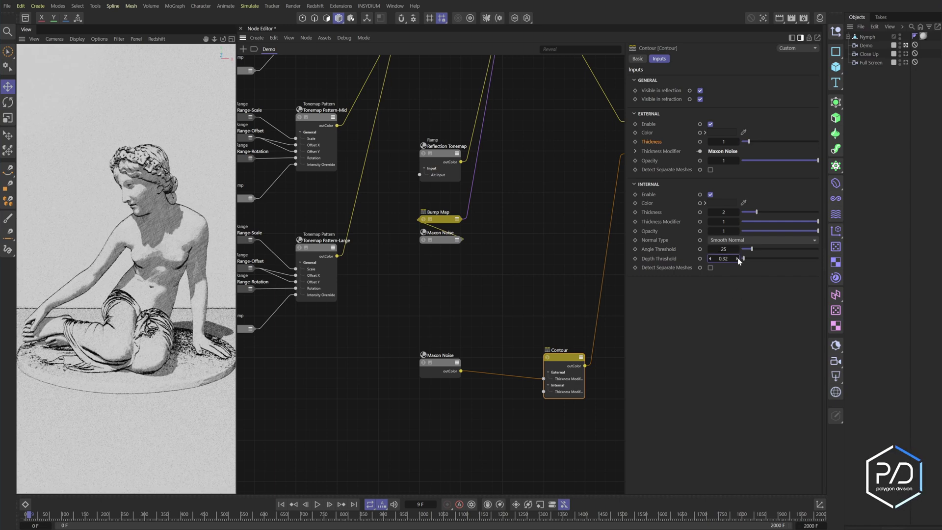
left_click(726, 258)
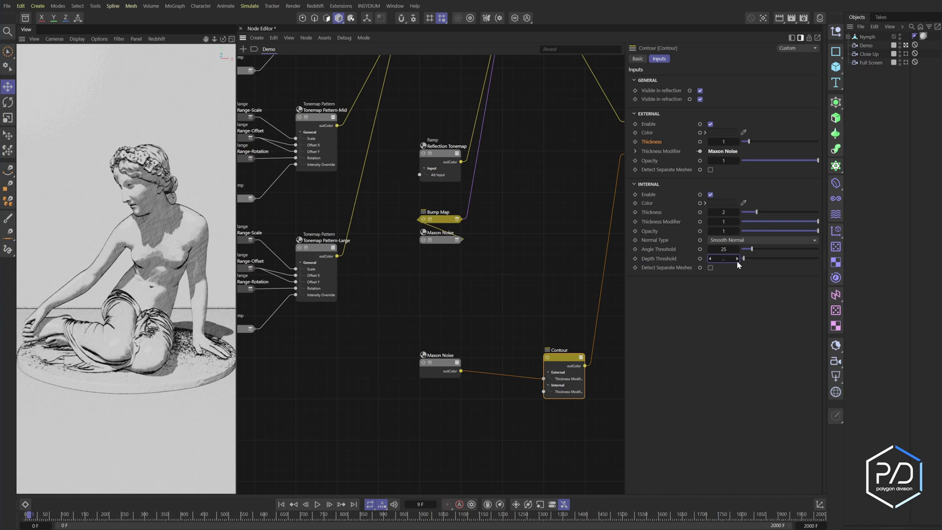
key("Return")
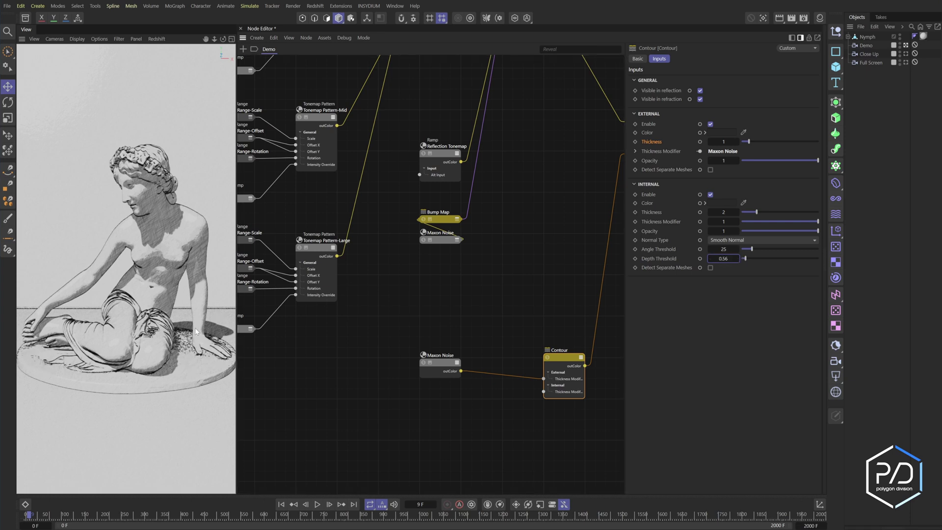
Set the internal Angle Threshold to 45 and look through the Close Up camera again
left_click(757, 249)
left_click(731, 249)
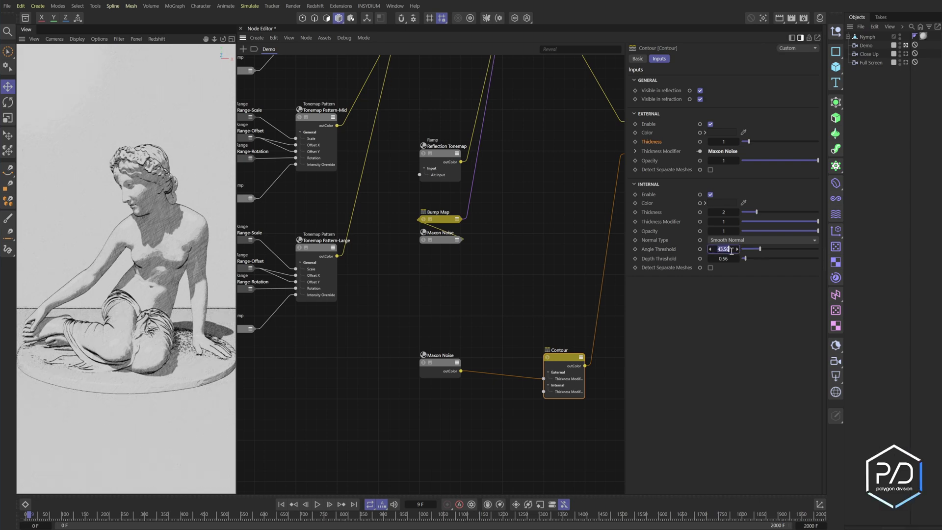
type("45")
key("Return")
left_click(905, 54)
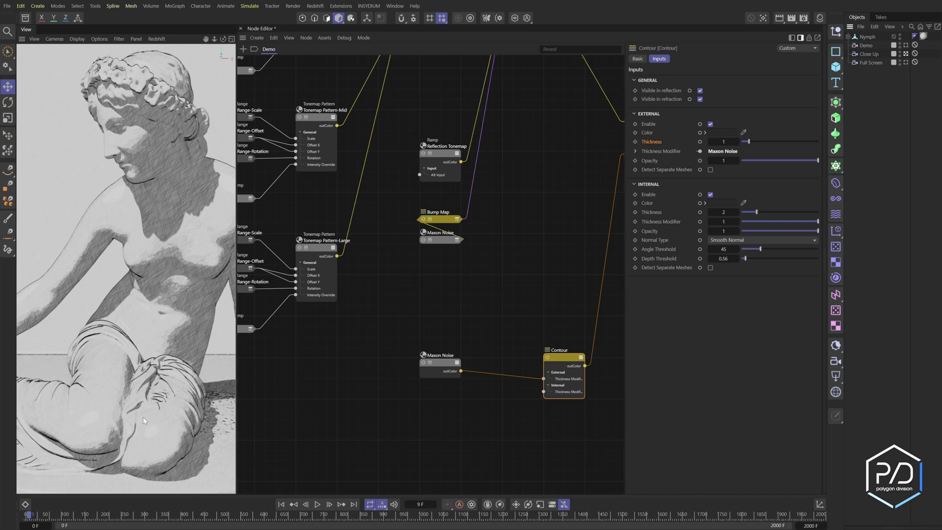
Connect the contour Maxon Noise to the internal Thickness Modifier as well and set its output Contrast to 0.5
left_click_drag(460, 371, 545, 392)
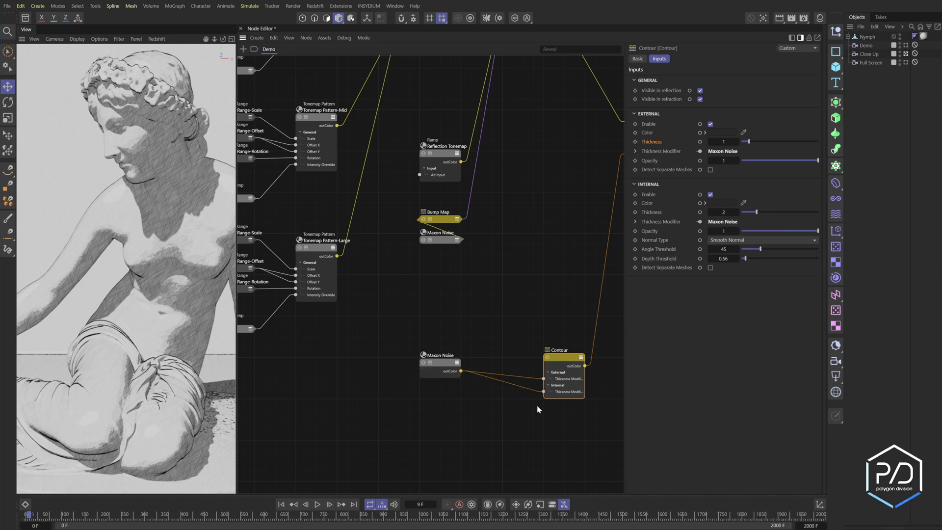
left_click(448, 371)
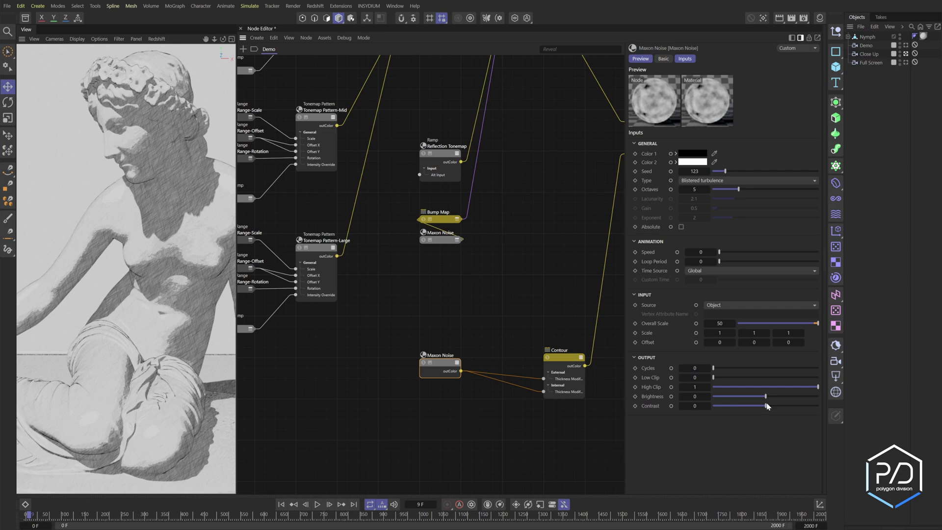
left_click(789, 406)
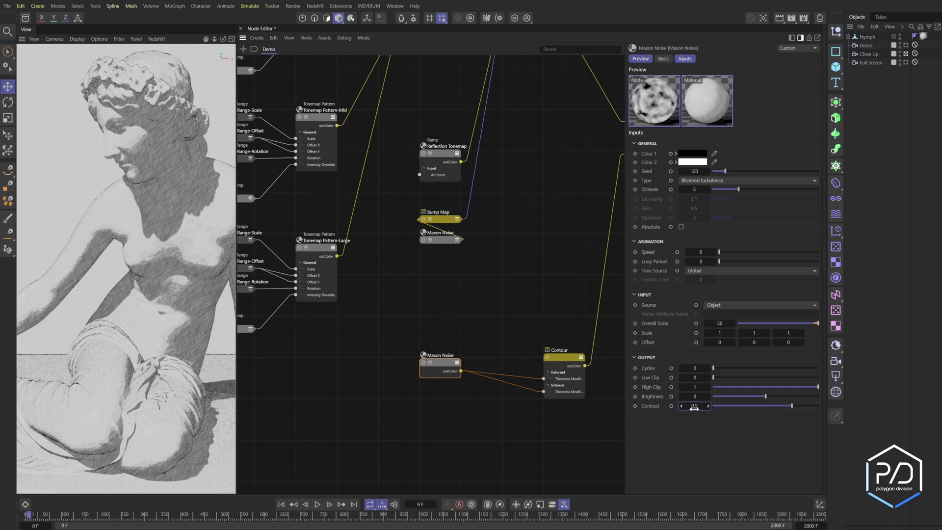
Try different internal contour thicknesses and set the Contour's internal Thickness to 3.5
left_click(561, 357)
left_click(728, 212)
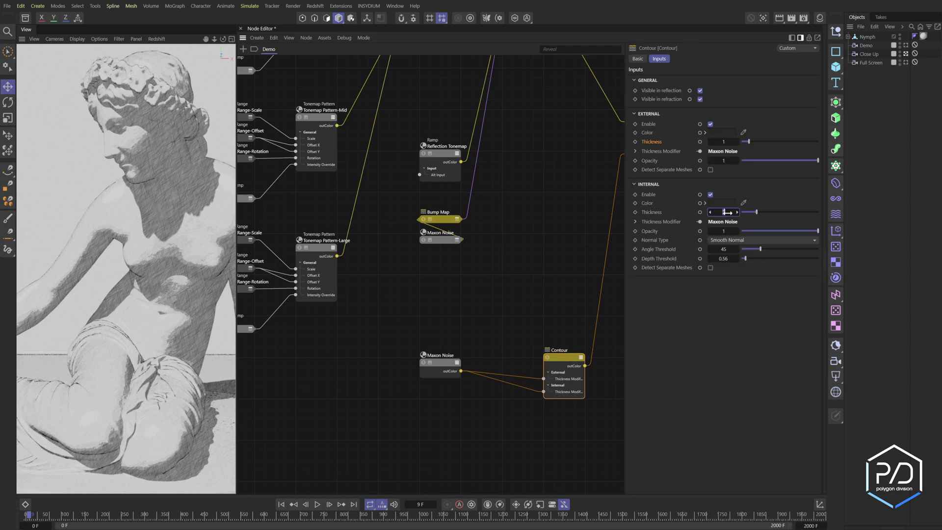
type("5")
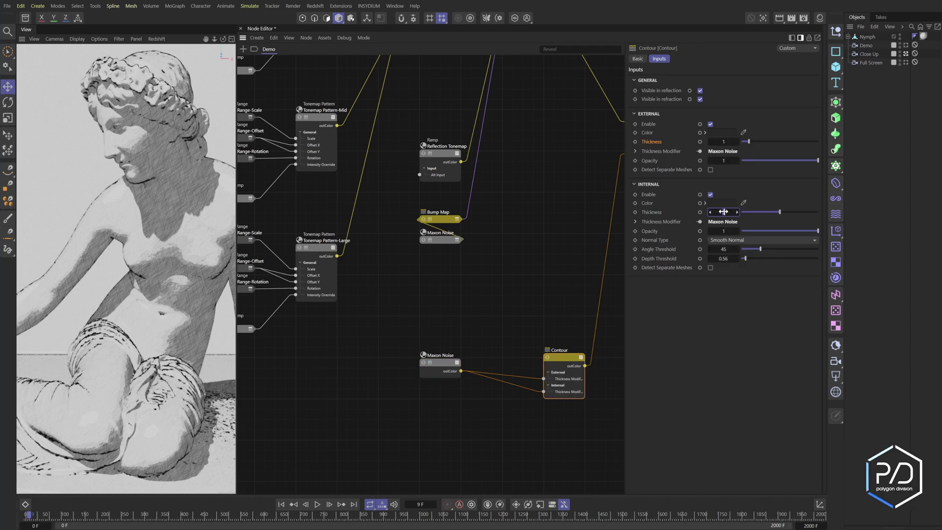
key("Return")
key("Down")
key("Down")
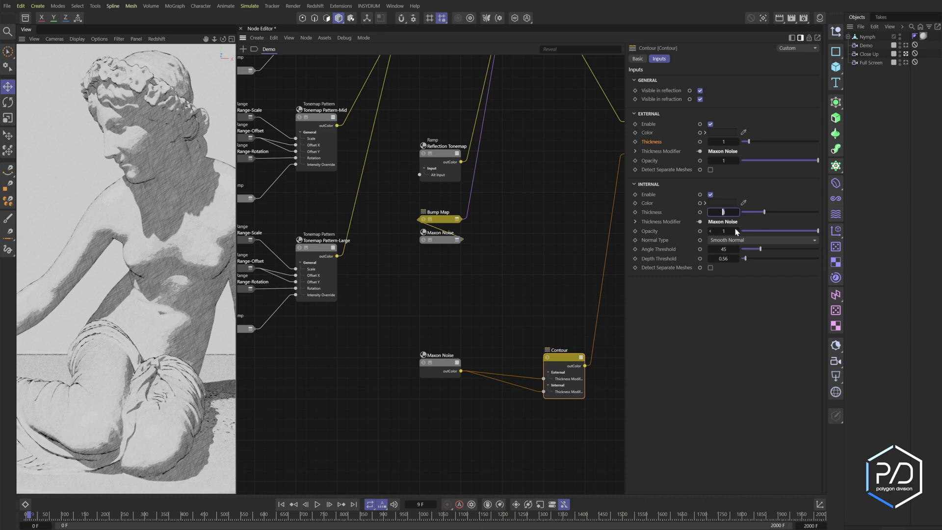
key("Up")
key("Right")
key("Down")
key("Down")
key("Down")
key("Down")
key("Down")
key("Down")
key("Down")
key("Down")
key("Down")
key("Down")
type(".5")
key("Return")
Lighten the Contour's internal line colour to a value of 33%
left_click(706, 205)
left_click_drag(758, 261, 768, 259)
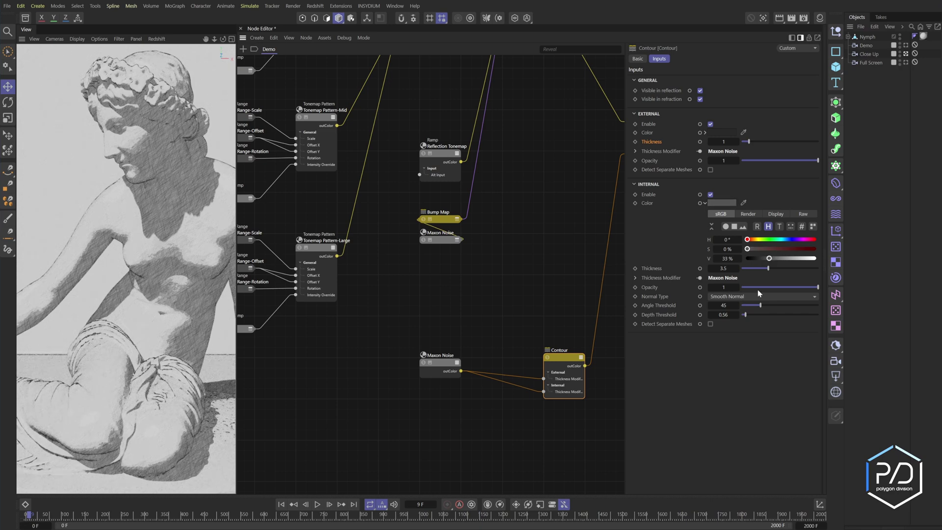
left_click(705, 203)
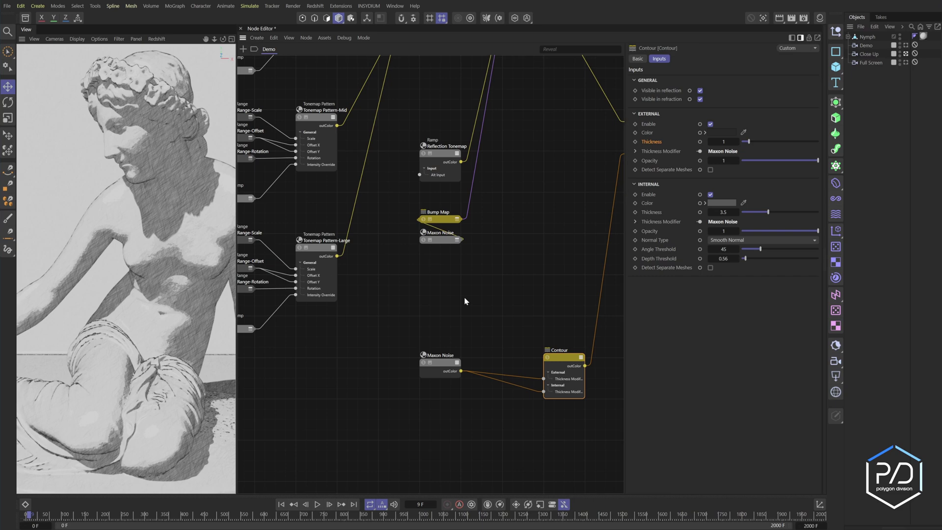
Check the base pattern alone by temporarily disabling Layers 2 and 3 of the Color Layer, and enable both layers again
middle_click_drag(324, 258, 457, 305)
middle_click_drag(403, 275, 424, 278)
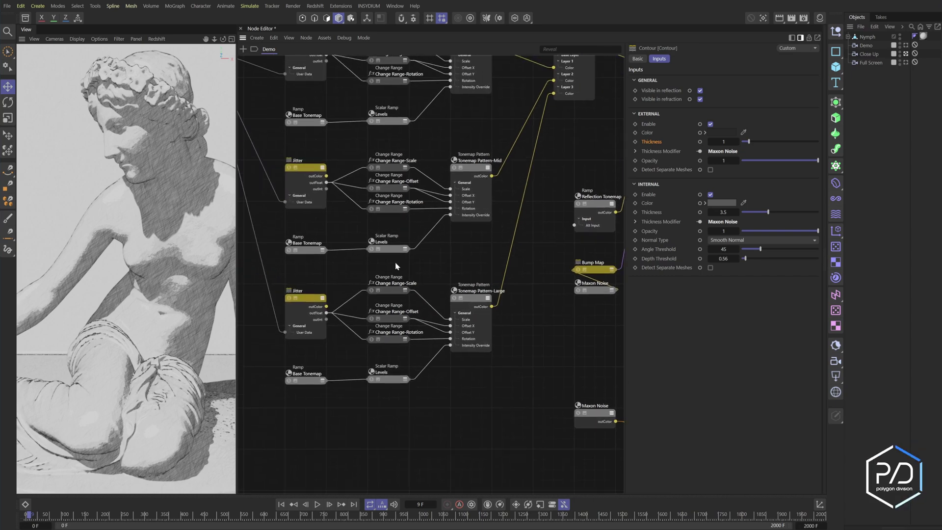
left_click(304, 250)
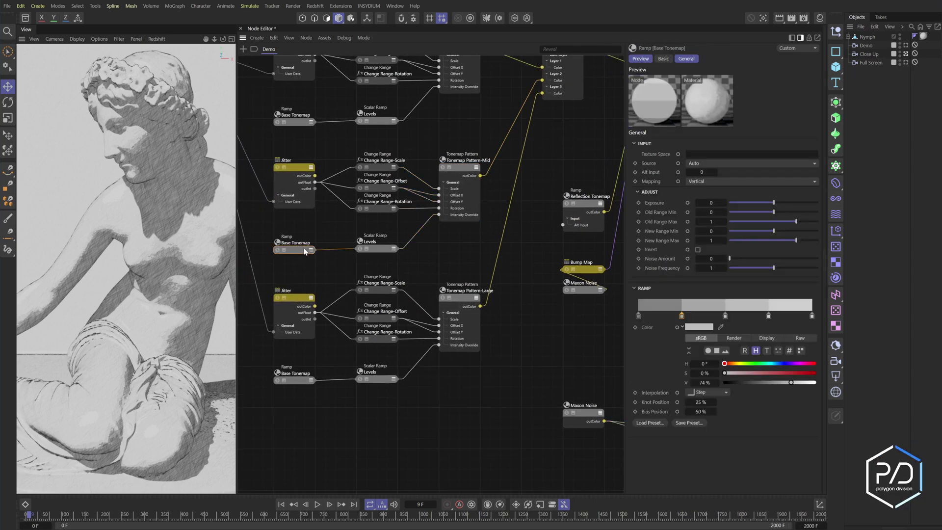
middle_click_drag(418, 88, 446, 205)
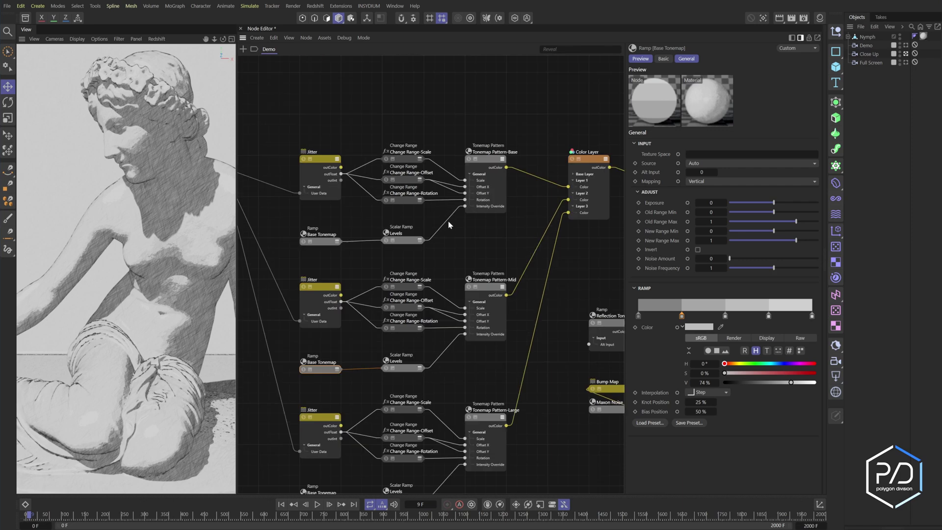
left_click(324, 237)
middle_click_drag(566, 223, 537, 219)
left_click(559, 168)
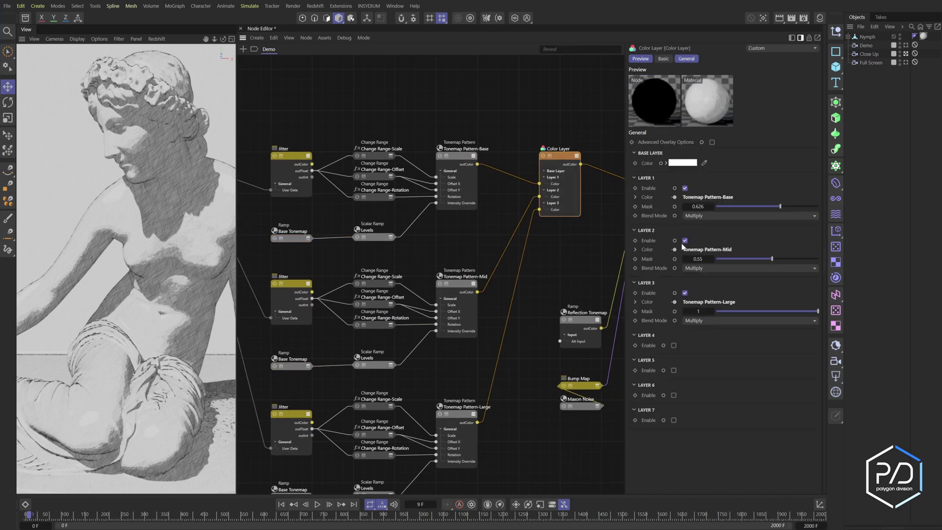
left_click(685, 293)
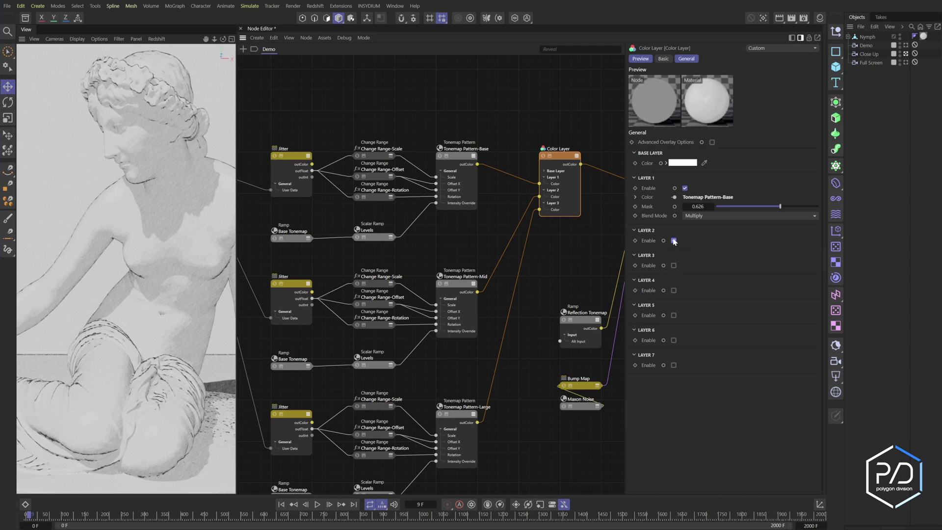
left_click(674, 293)
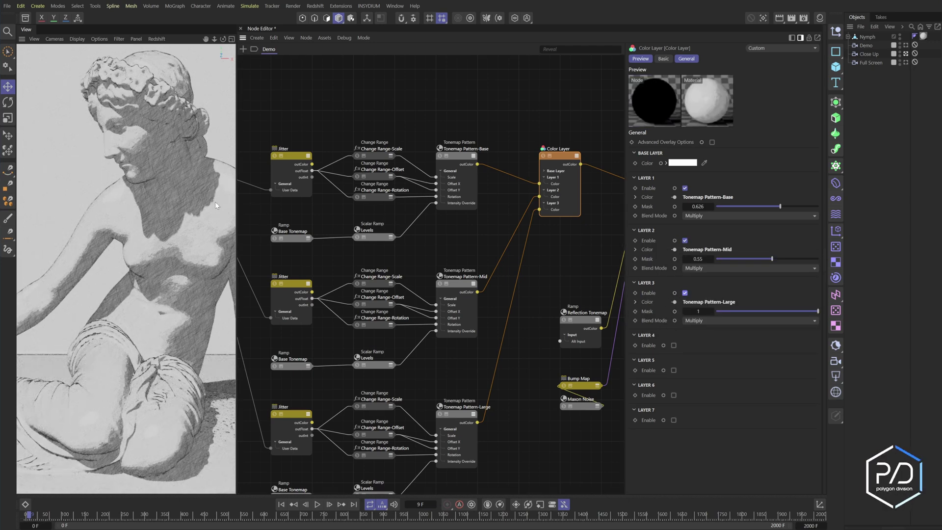
Try a narrow black band at the second knot of the base pattern's tonemap ramp, remove it and leave that knot at 26.2376%
left_click(297, 238)
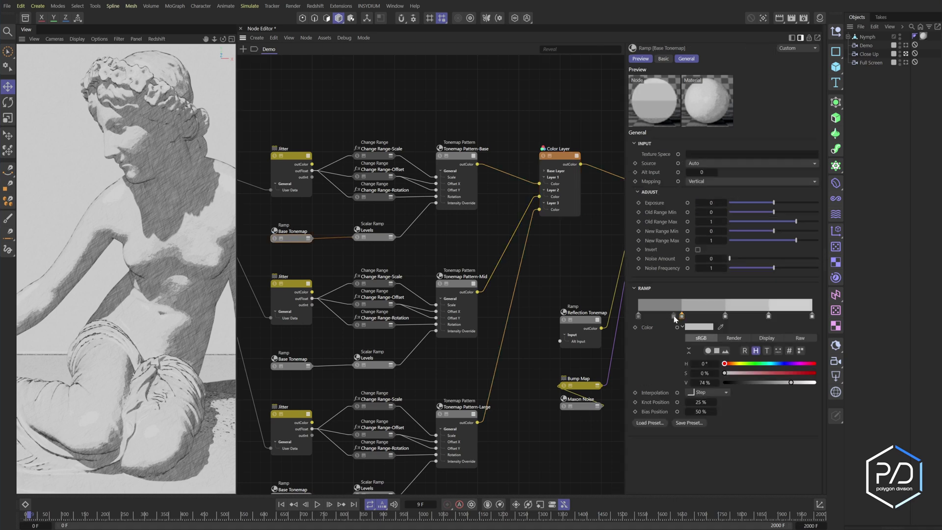
left_click_drag(671, 319, 687, 322)
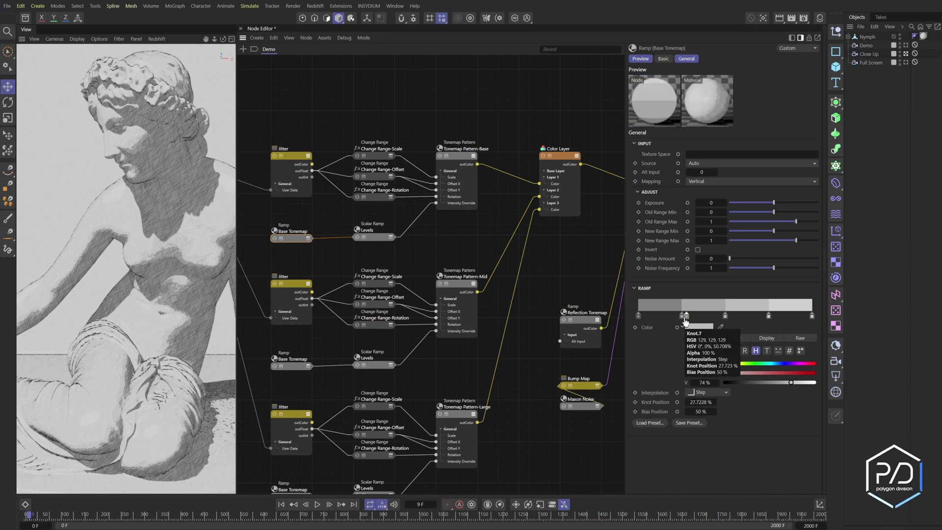
left_click(682, 318)
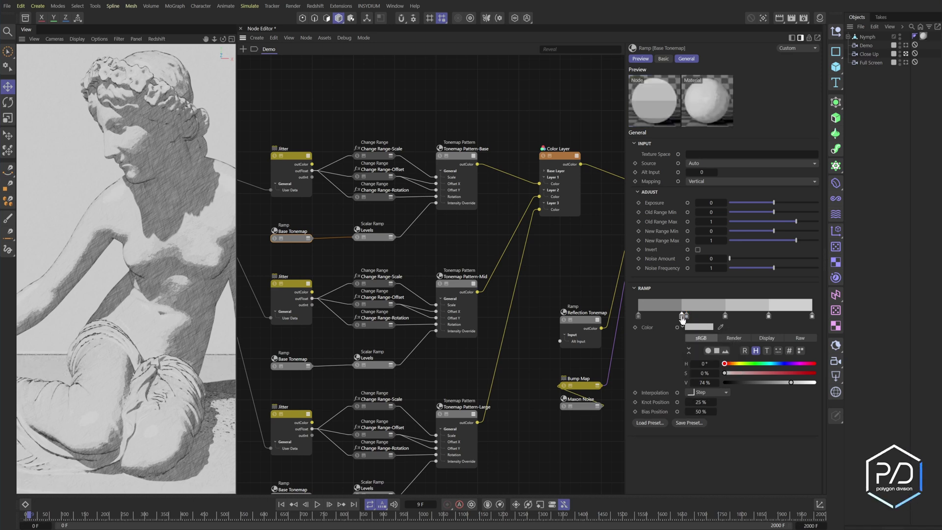
left_click_drag(791, 384, 739, 383)
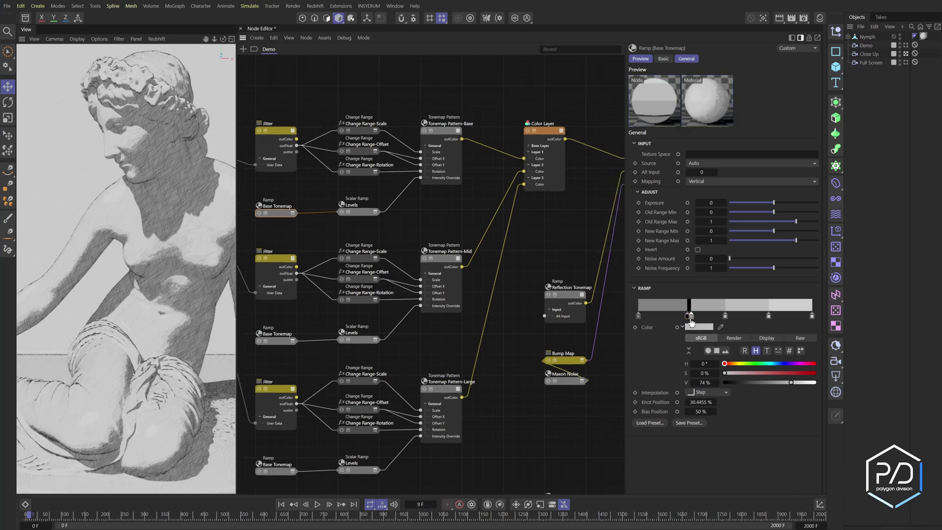
left_click_drag(689, 316, 683, 316)
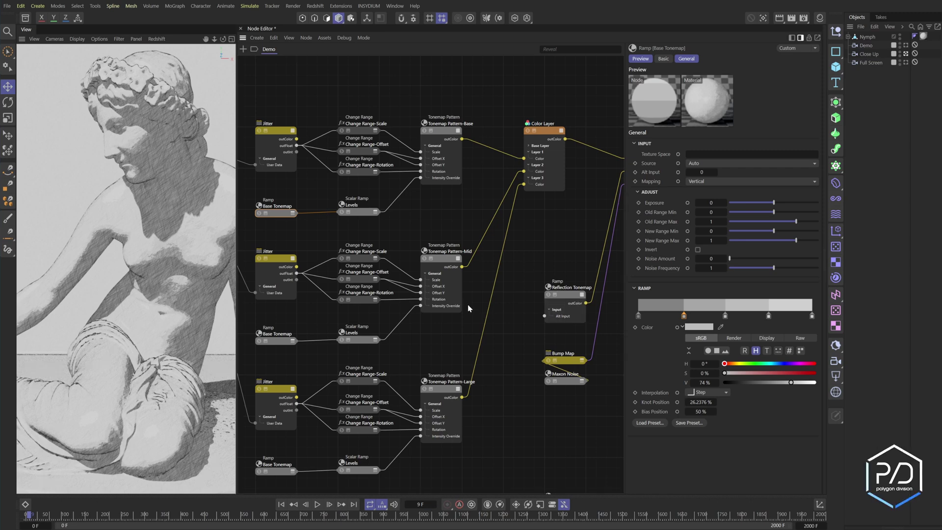
Undo the disabling of the Color Layer's Layer 2 and insert a narrow black band starting at 25% in the Large pattern's Base Tonemap ramp
left_click(555, 168)
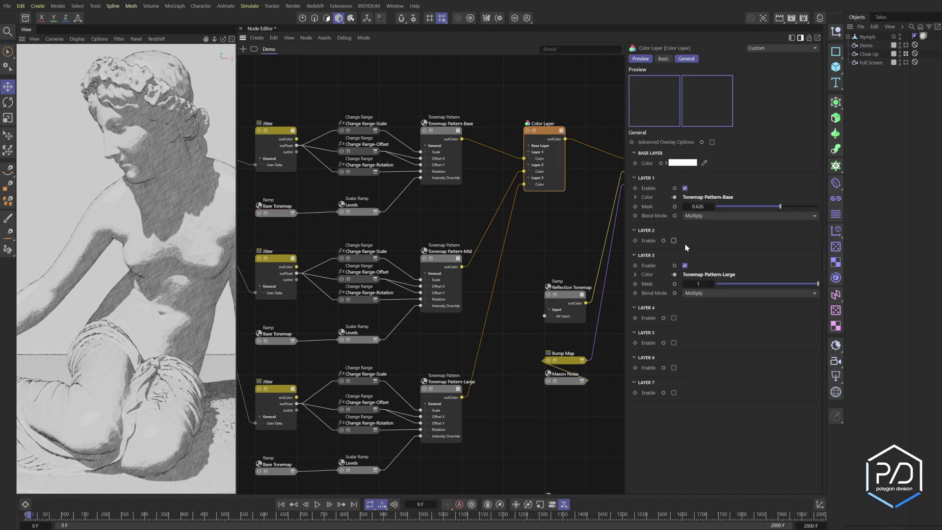
key("ctrl+z")
middle_click_drag(320, 477, 401, 402)
left_click(364, 398)
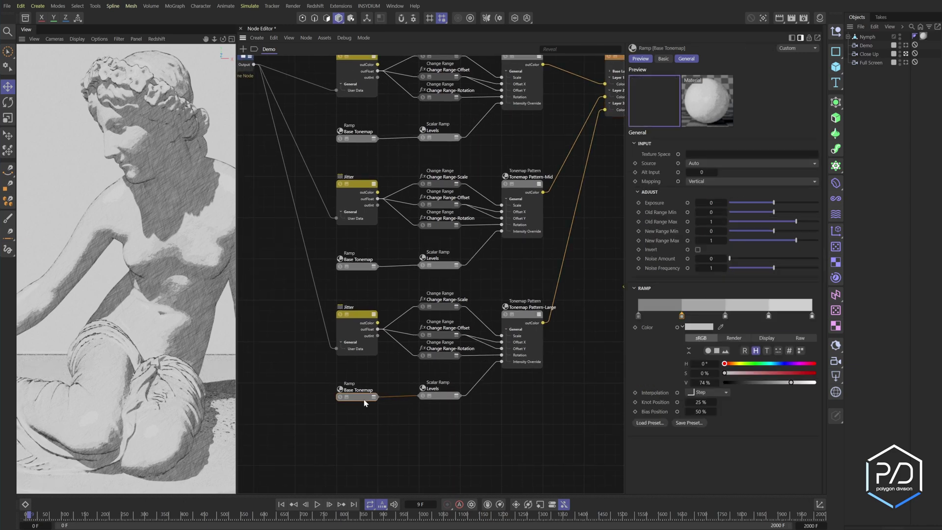
left_click(681, 318)
left_click_drag(751, 382, 722, 383)
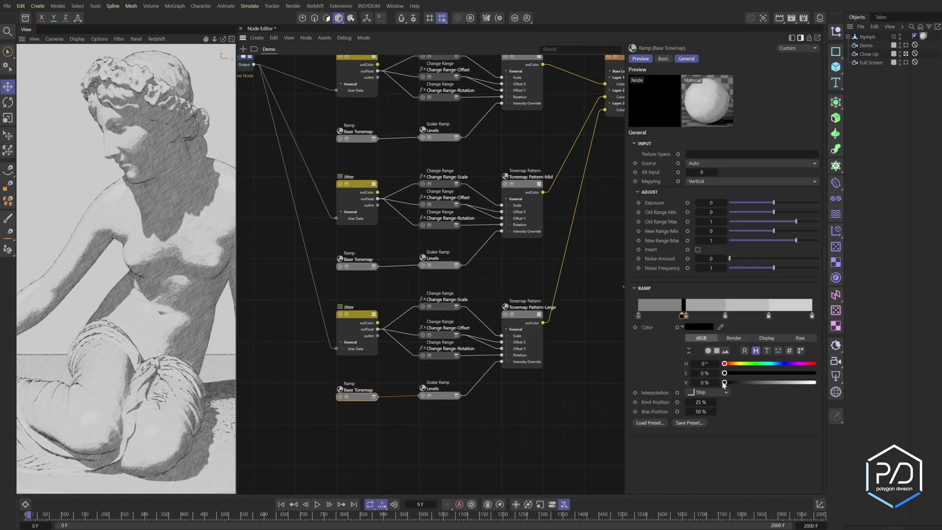
In the Mid pattern's Base Tonemap ramp, extend the black band to 32.4257% and set the knots from there through 75% to Linear interpolation
left_click(361, 267)
left_click(688, 315)
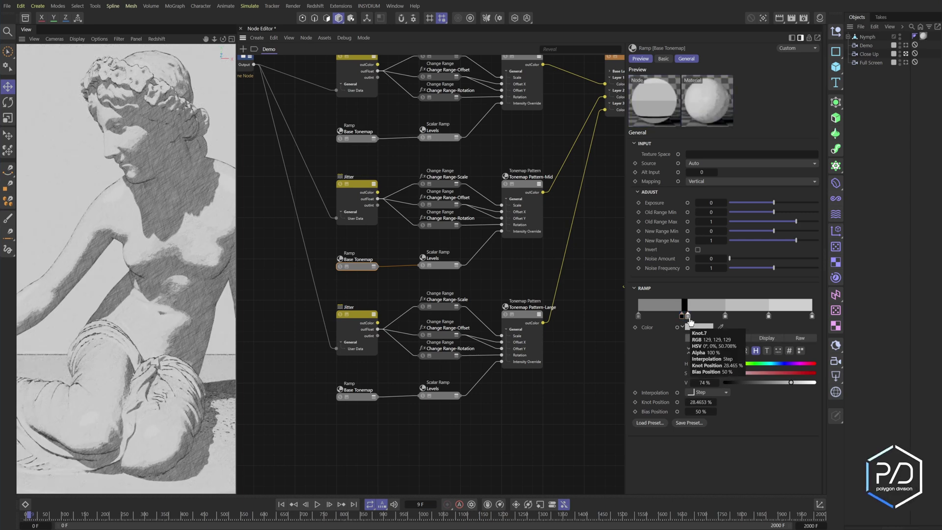
left_click_drag(689, 319, 697, 320)
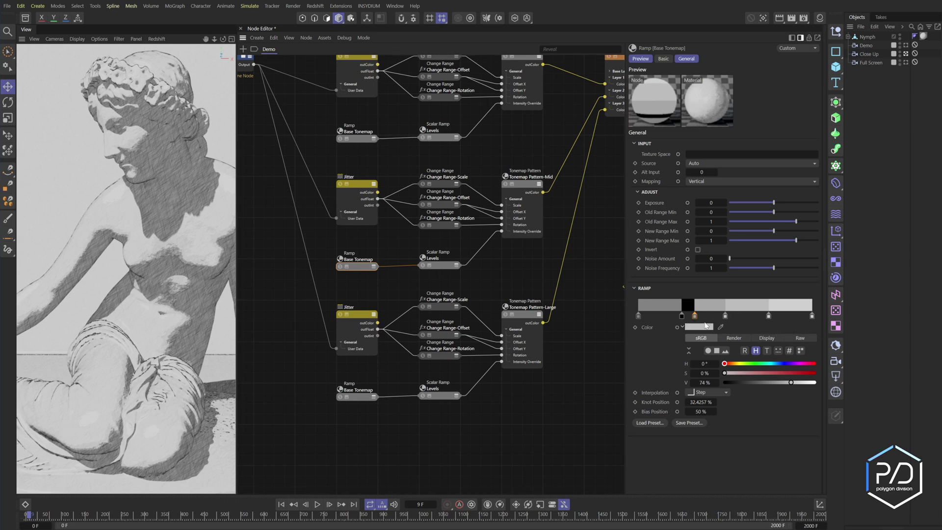
left_click(725, 316)
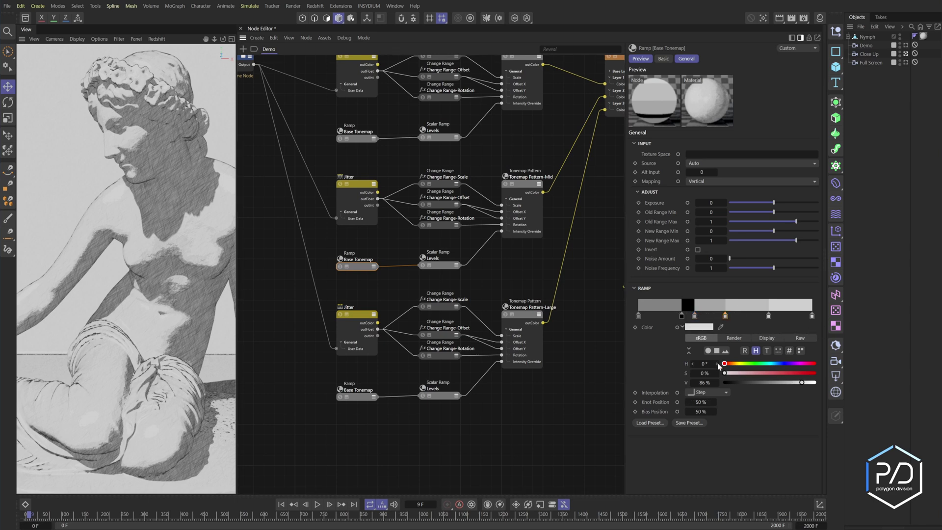
left_click(712, 392)
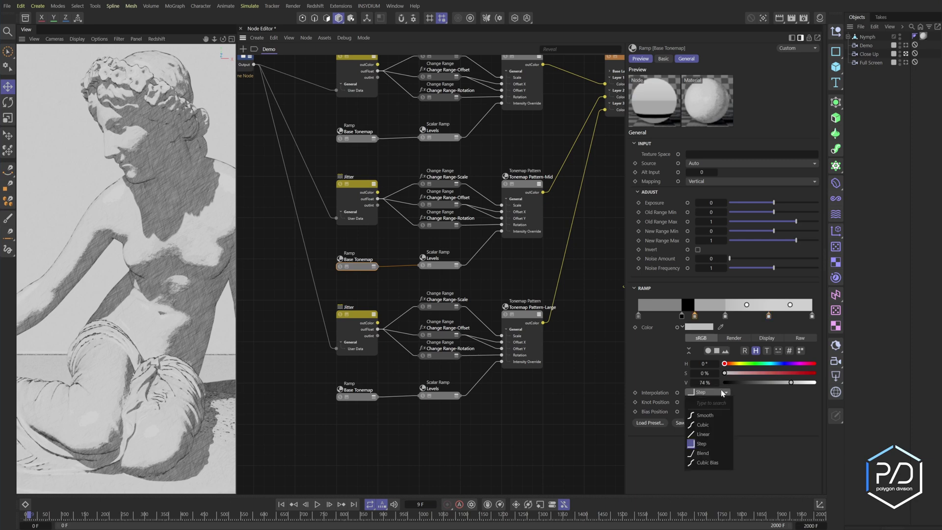
left_click(703, 434)
Insert a black band in the base pattern's Base Tonemap ramp by adding a 74% grey knot at 29.4554% and blackening the knot before it
middle_click_drag(402, 269, 407, 296)
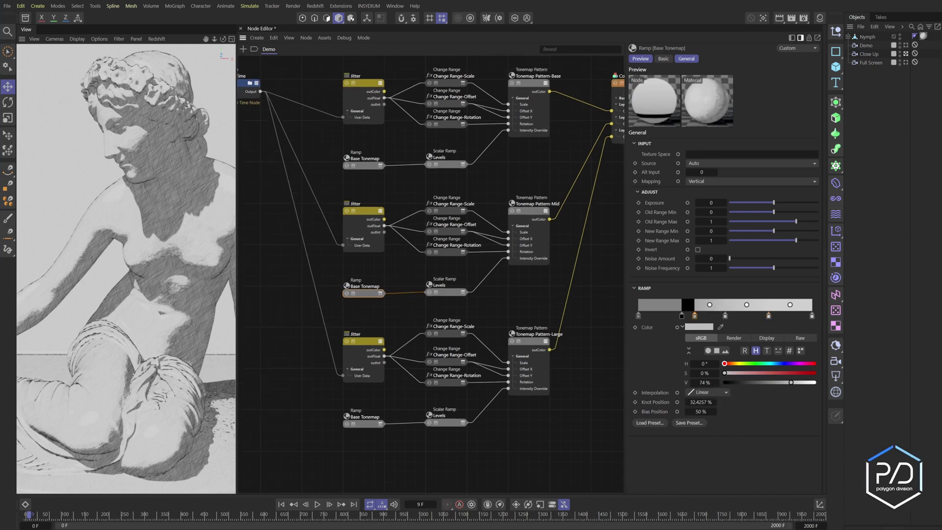
left_click(363, 167)
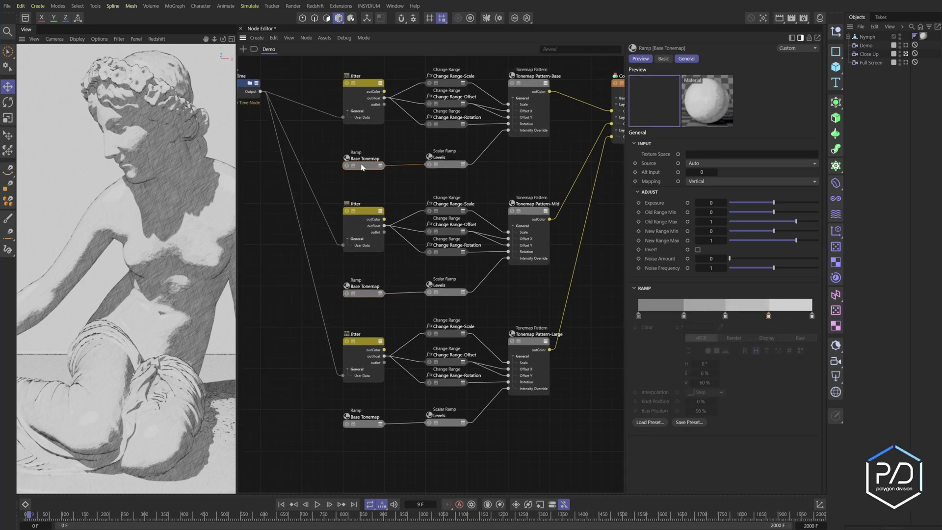
left_click_drag(688, 318, 689, 317, "ctrl")
left_click(684, 317)
left_click_drag(729, 383, 724, 383)
left_click(689, 317)
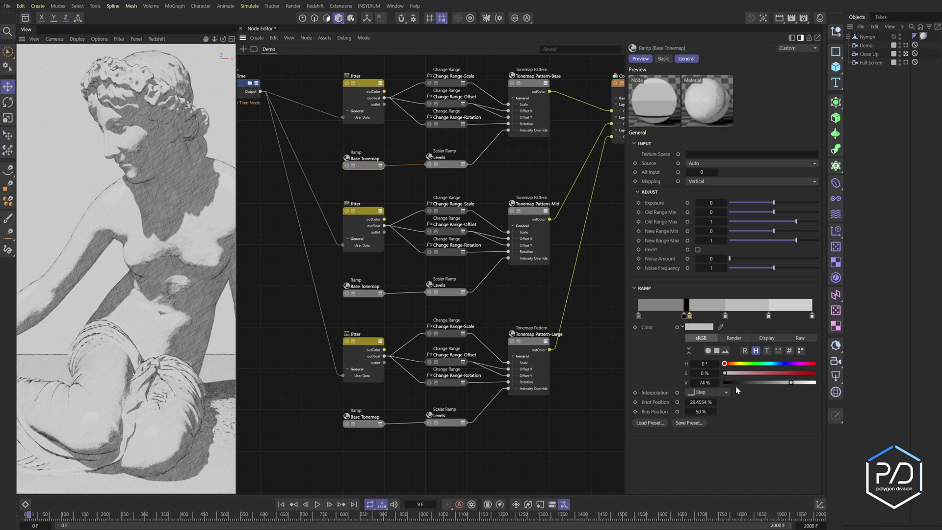
Set the base pattern ramp's knots at 29.4554%, 50% and 75% to Linear interpolation
left_click(709, 393)
left_click(703, 434)
left_click(725, 316)
left_click(704, 392)
left_click(704, 434)
left_click(768, 317)
left_click(701, 394)
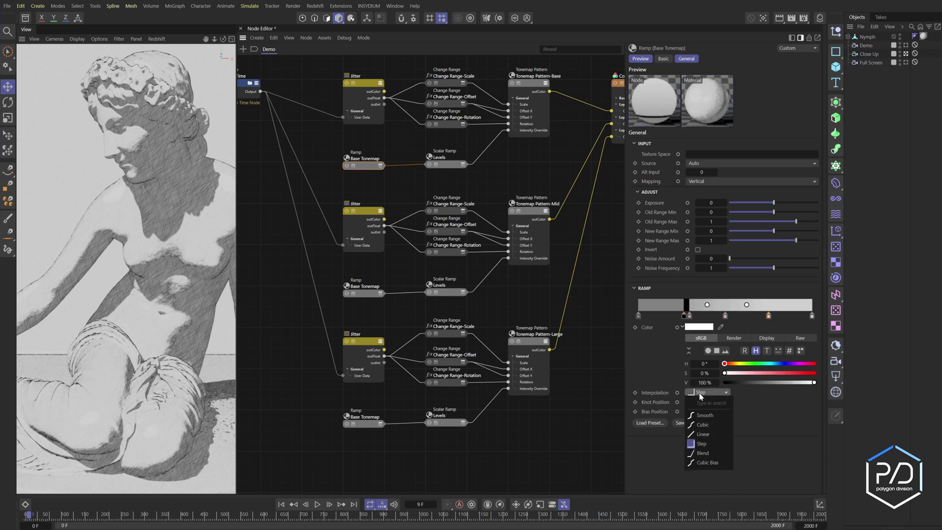
left_click(703, 434)
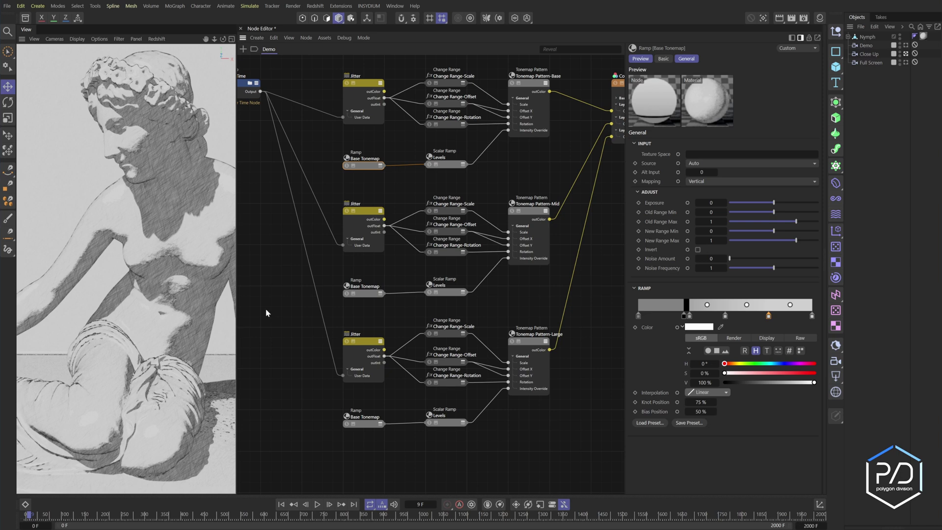
Widen the black band slightly in the Large pattern's Base Tonemap ramp and set the knots at 50%, 75% and 100% to Linear interpolation
left_click(364, 423)
left_click_drag(688, 318, 689, 317)
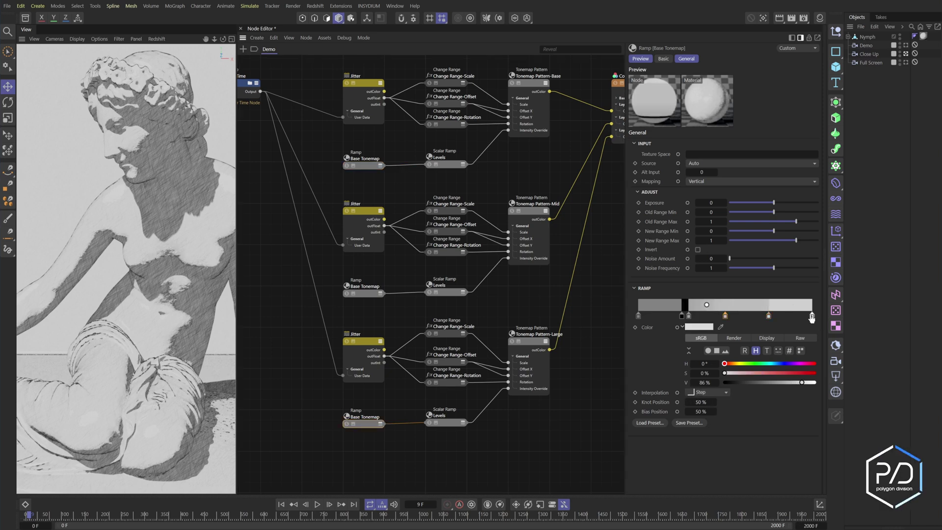
left_click(811, 317, "shift")
left_click(706, 394)
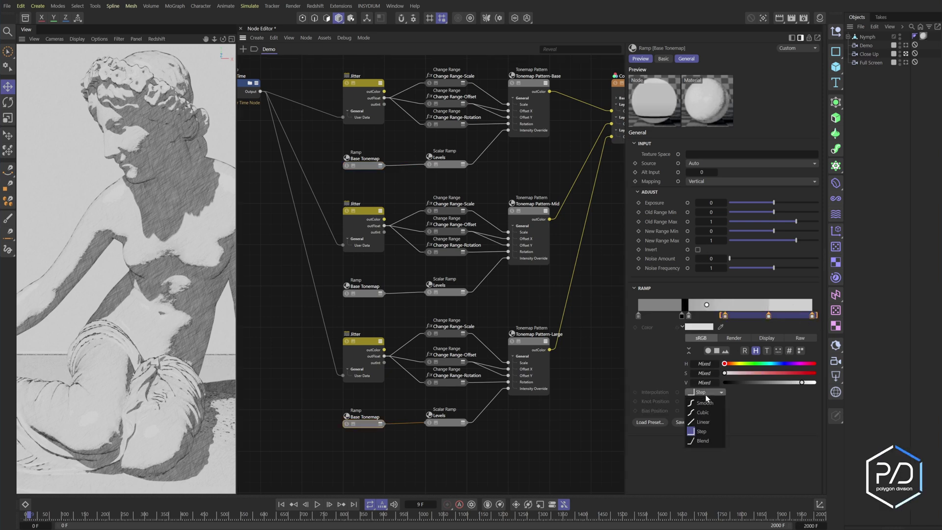
left_click(704, 432)
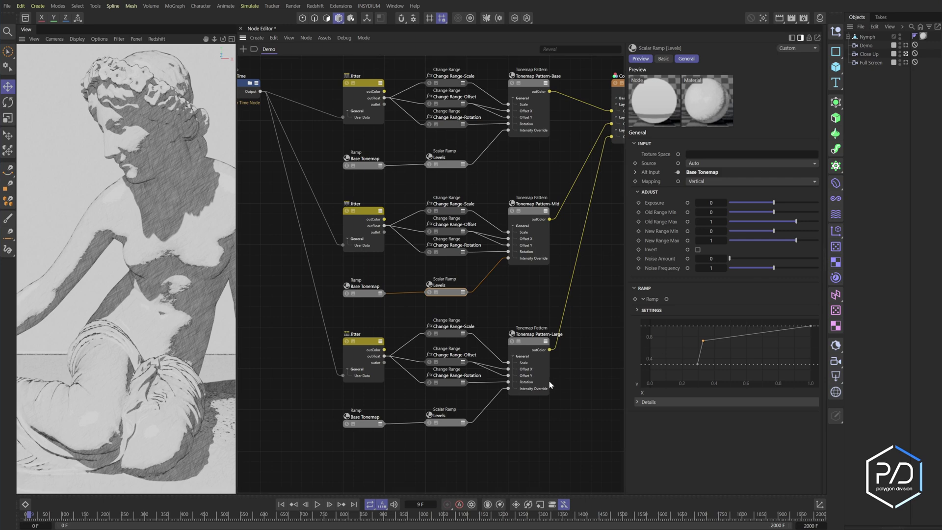
Lower the start point of the base pattern's Levels curve slightly and look through the Full Screen camera
left_click(445, 421)
left_click(445, 164)
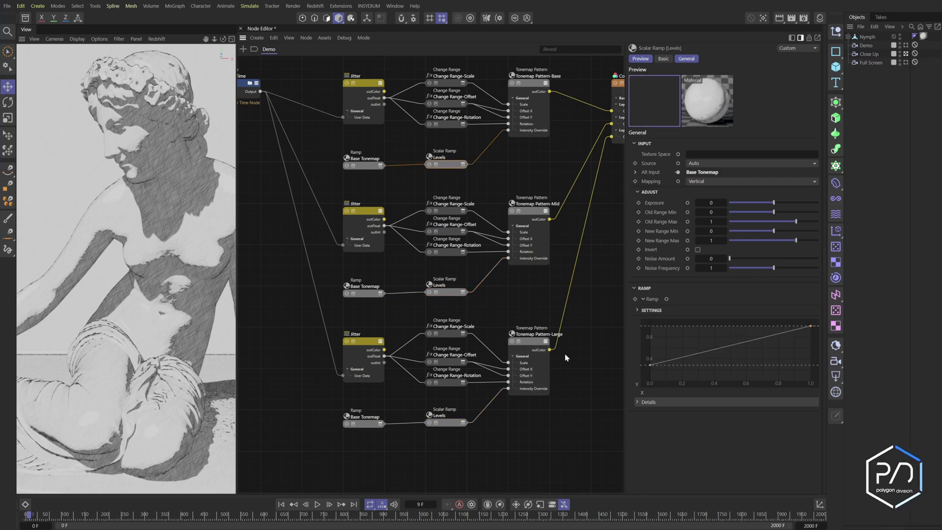
left_click_drag(649, 367, 650, 373)
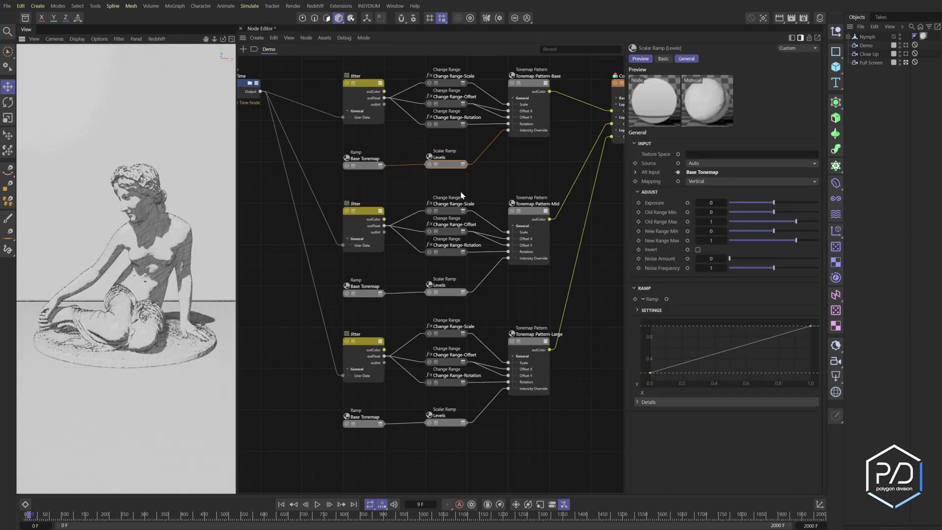
left_click(461, 194)
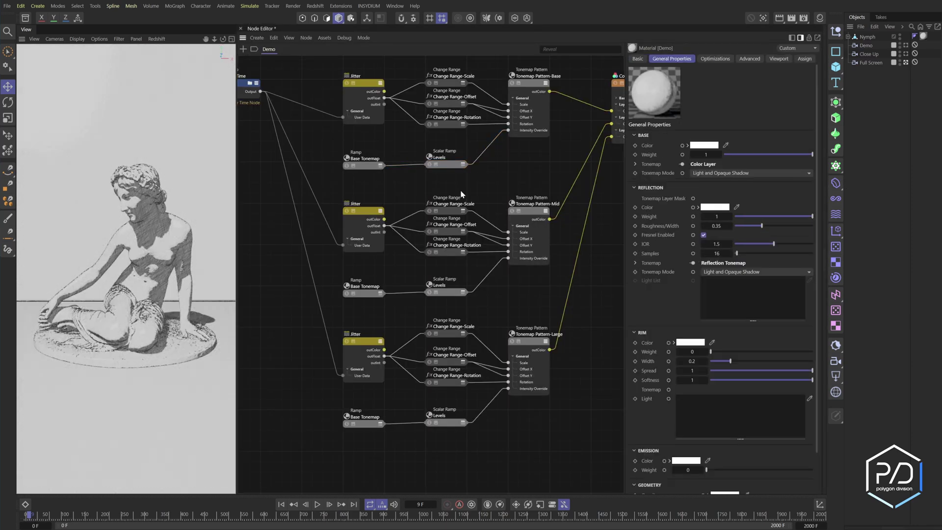
Set New Range Min to 3 on the Large pattern's Change Range-Scale node
left_click(449, 83)
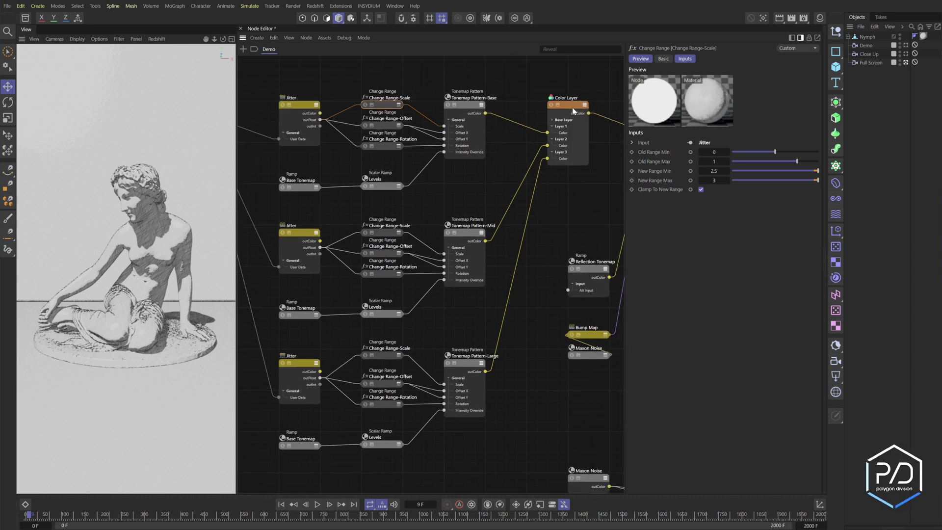
left_click(574, 112)
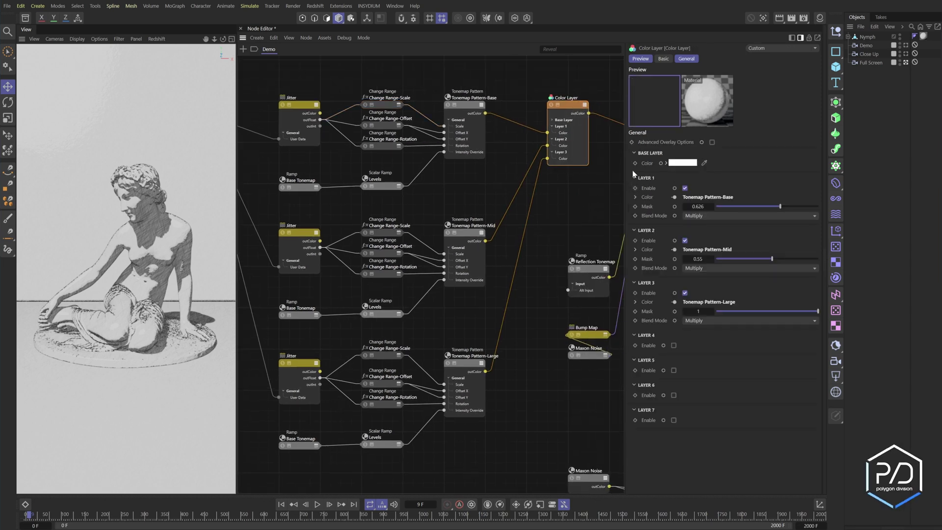
left_click(388, 358)
double_click(714, 171)
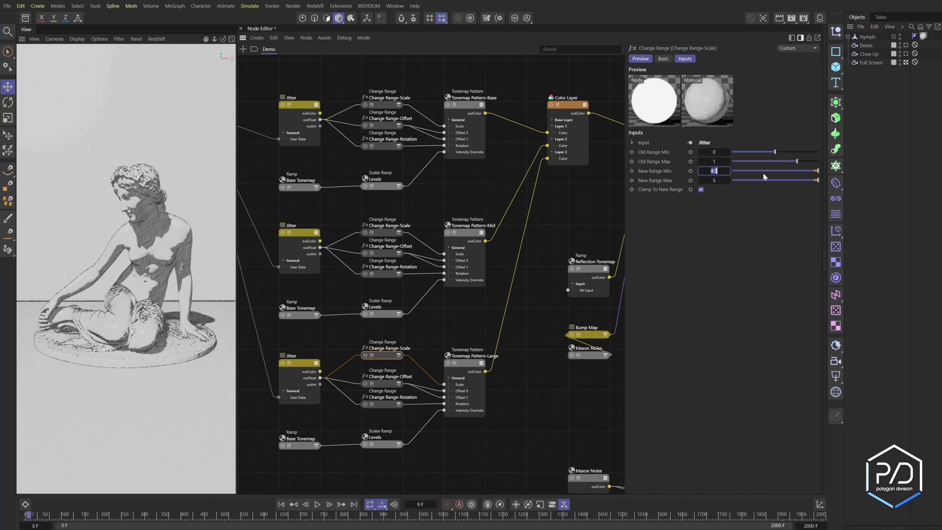
type("3")
key("Return")
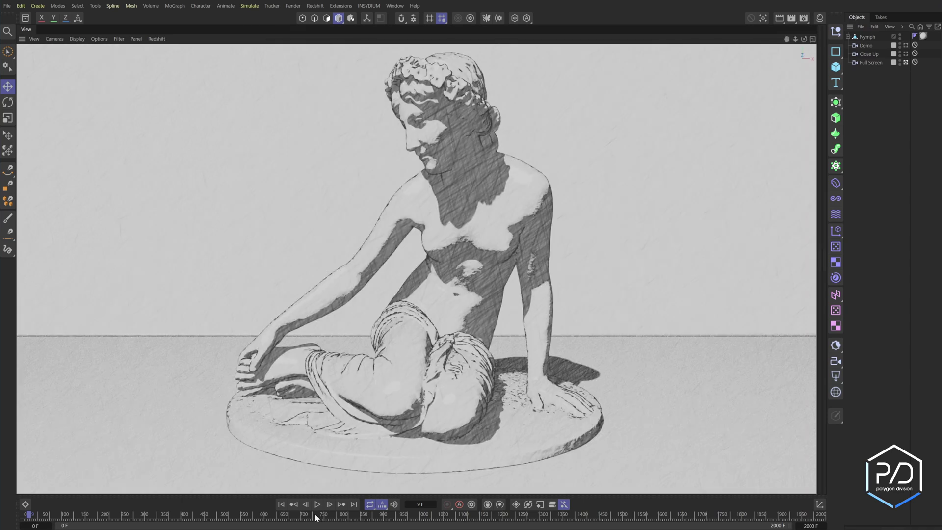
Step the animation forward one frame at a time to frame 13 to examine the changing hatching in the enlarged viewport
left_click(329, 505)
left_click(330, 505)
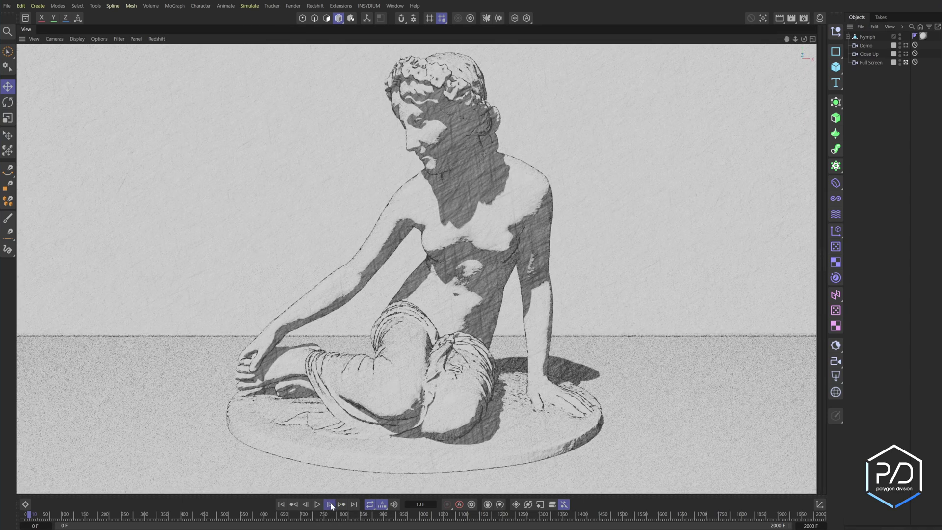
left_click(330, 504)
left_click(329, 504)
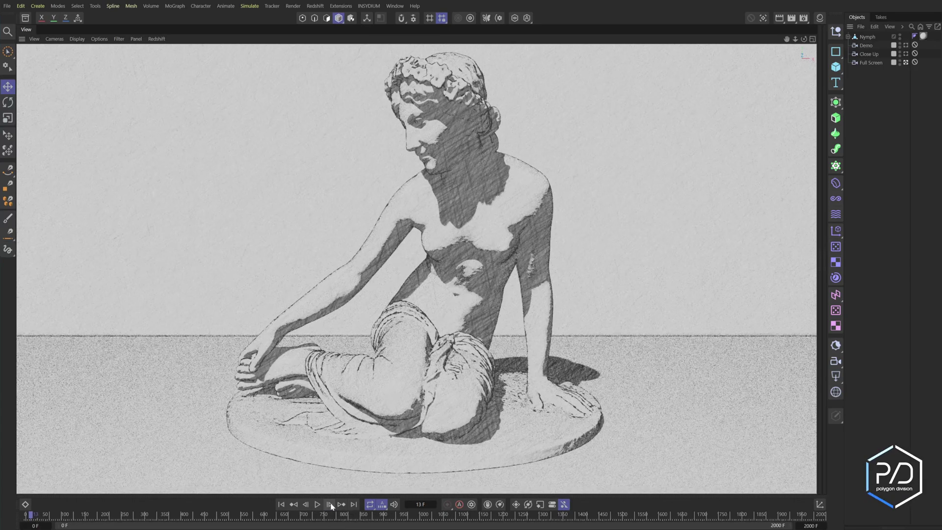
Advance the animation frame by frame from frame 13 to frame 17 to examine how the hatching changes
left_click(330, 504)
left_click(329, 504)
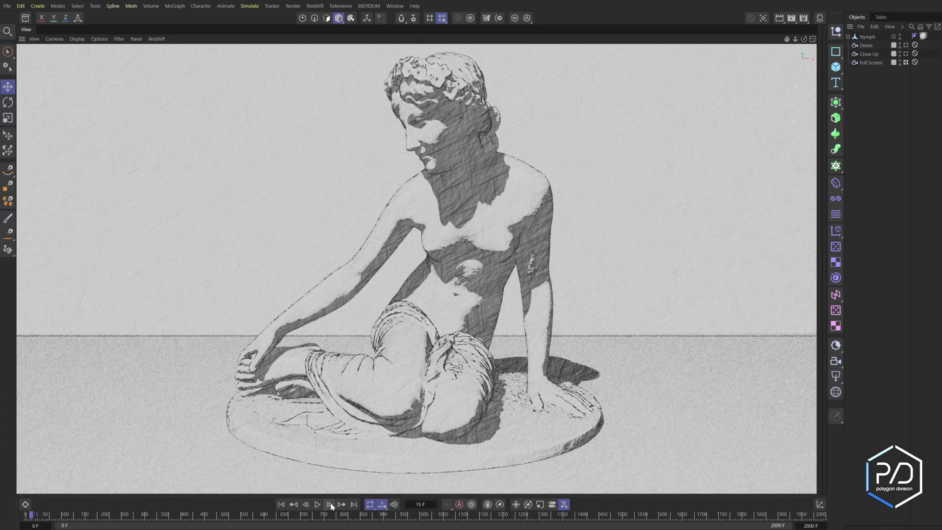
left_click(330, 504)
left_click(330, 504)
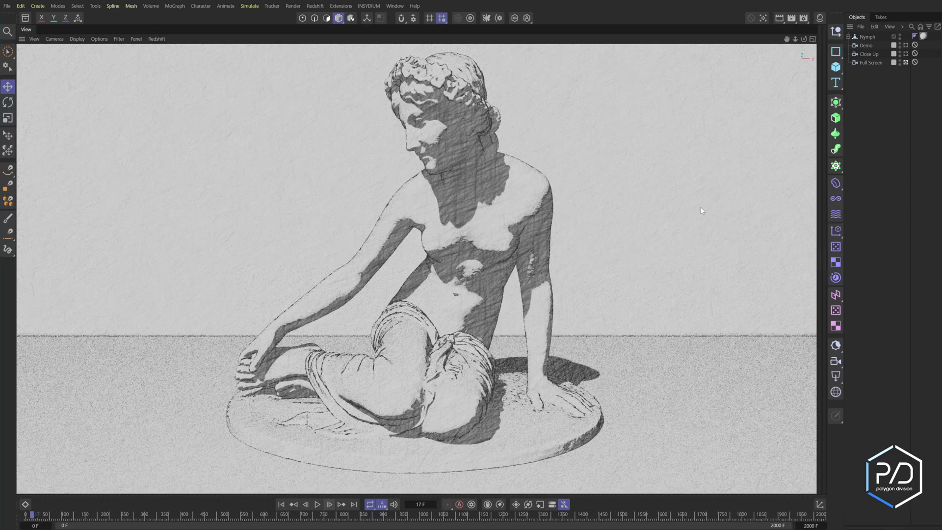
Look through the Close Up camera, set New Range Max to 2.5 and lower New Range Min on the Mid pattern's Change Range-Scale node
left_click(818, 90)
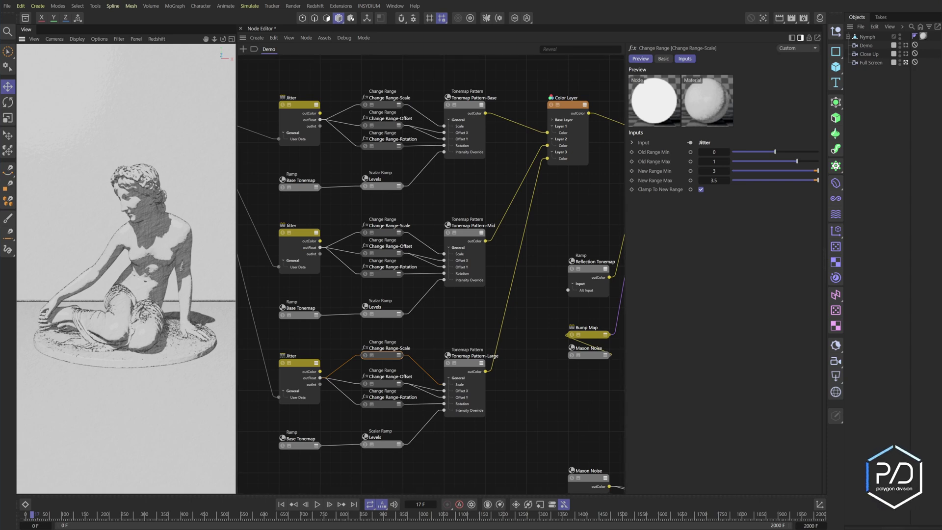
left_click(905, 54)
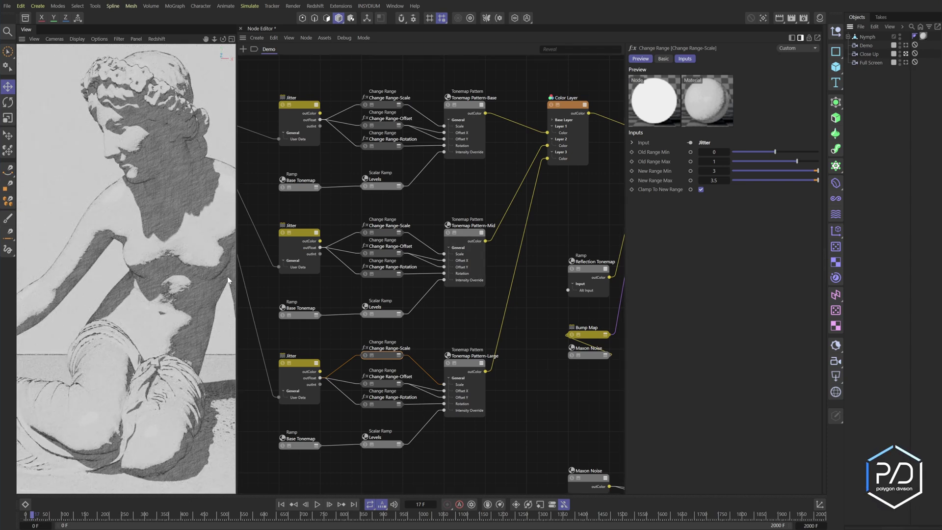
middle_click_drag(421, 293, 431, 282)
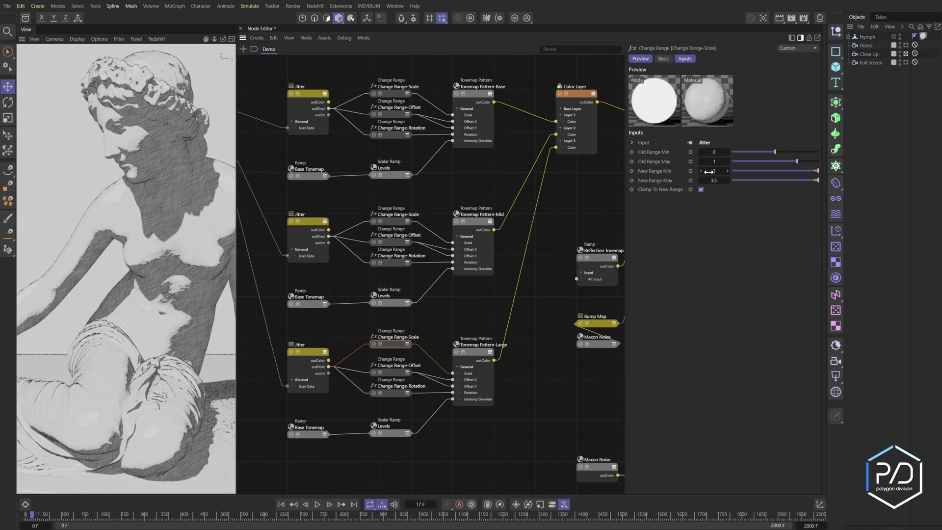
left_click(399, 230)
left_click(398, 221)
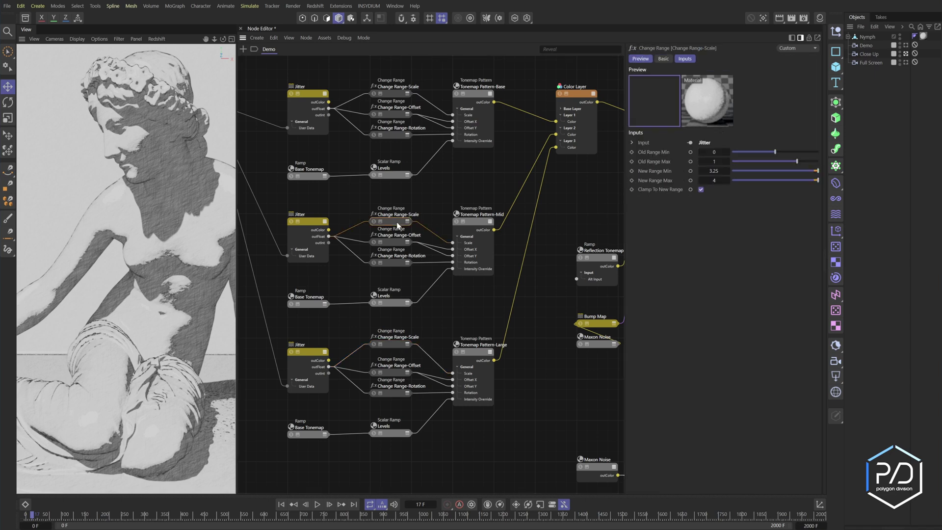
left_click(714, 170)
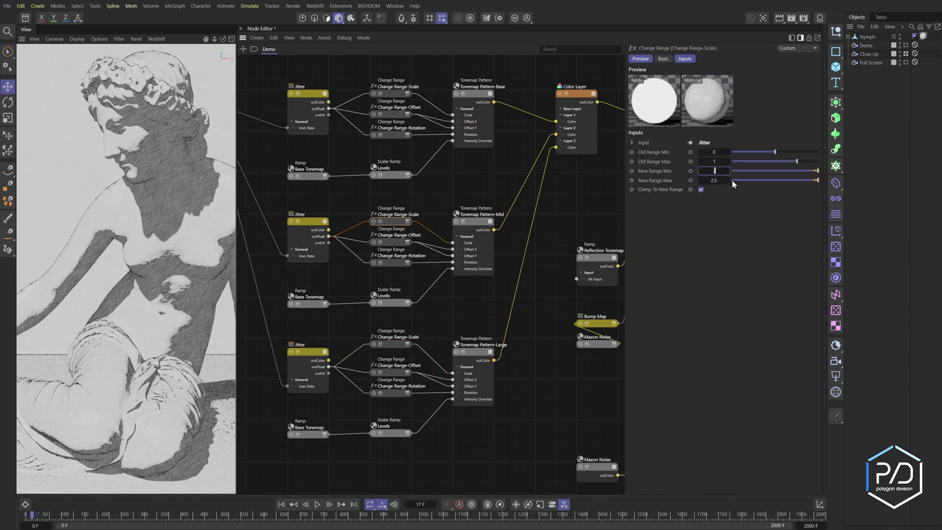
type("1")
key("Tab")
type(".1")
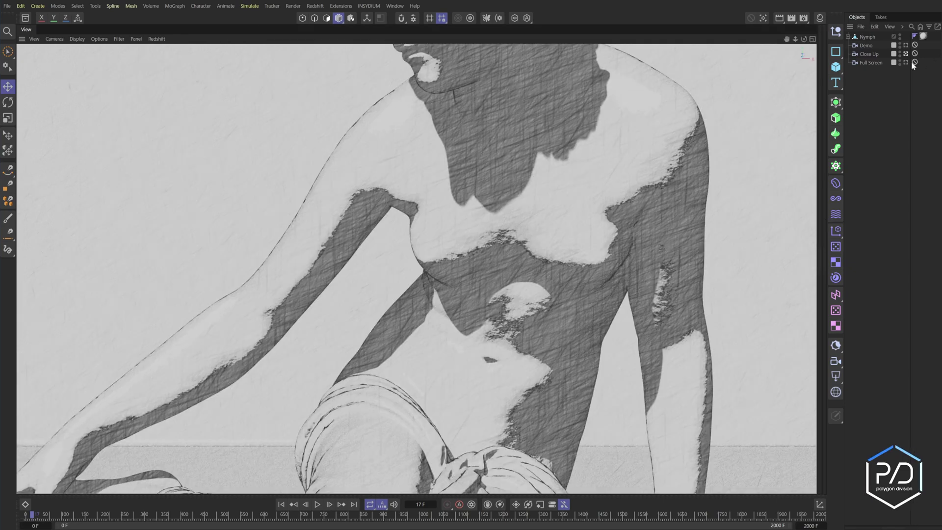
Look through the Full Screen camera and play the animation up to frame 310 to check the moving hatching
left_click(906, 62)
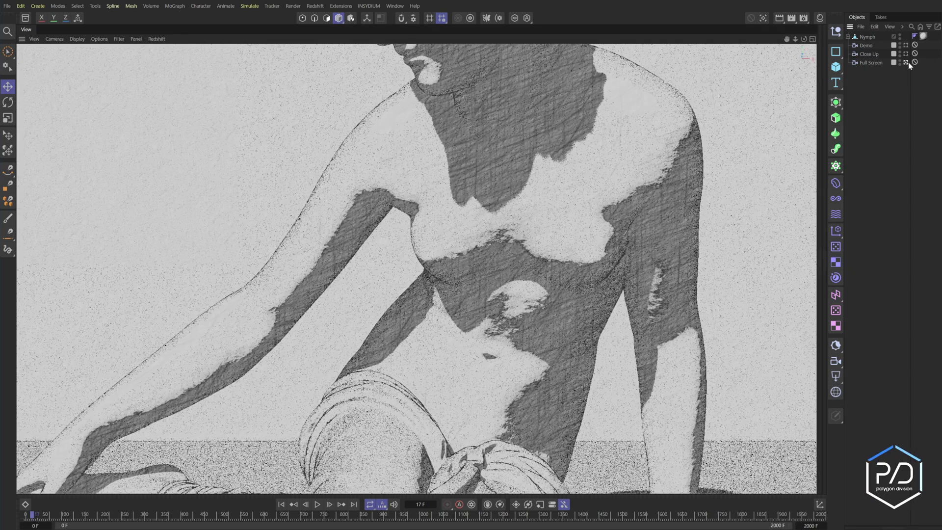
left_click(318, 504)
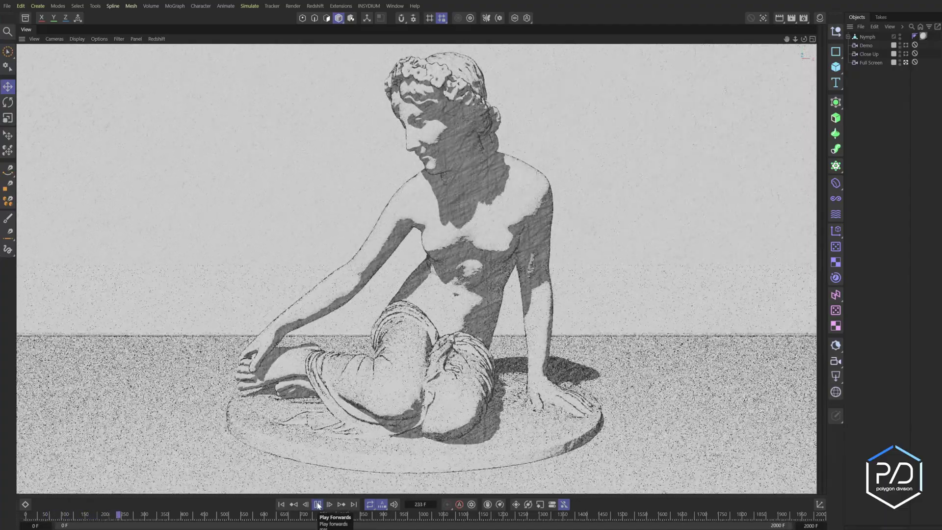
left_click(317, 504)
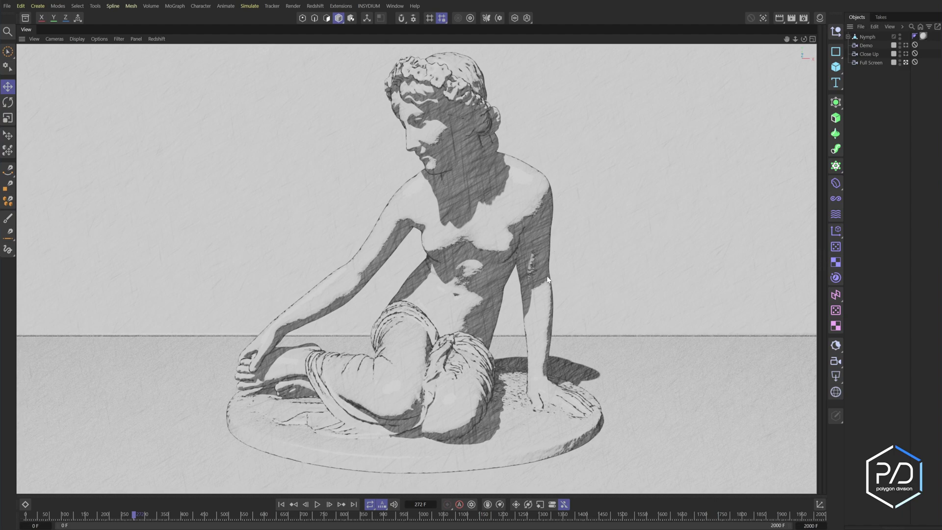
left_click(319, 504)
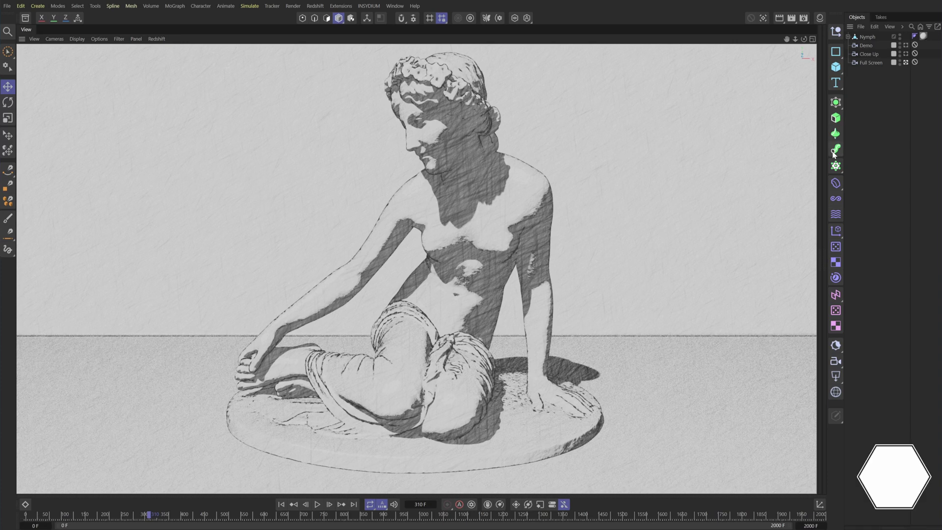
Add a Displacer deformer with a Noise shader using Blistered Turbulence noise and an Animation Speed of 2
left_click(835, 216)
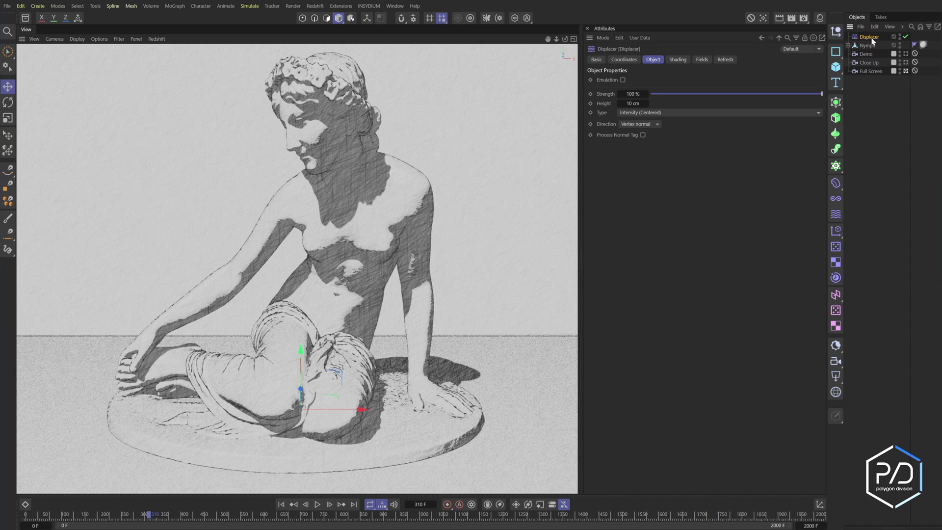
left_click(678, 60)
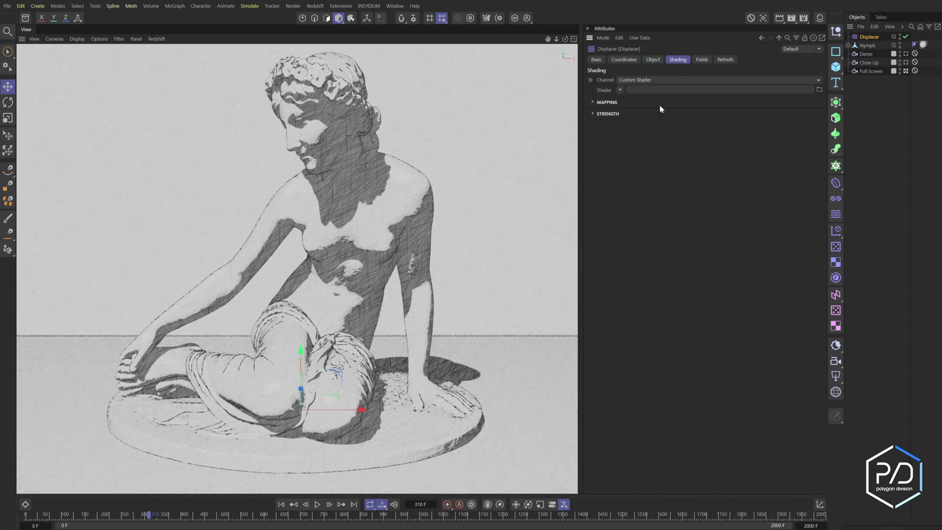
left_click(620, 90)
left_click(633, 184)
left_click(629, 111)
double_click(661, 208)
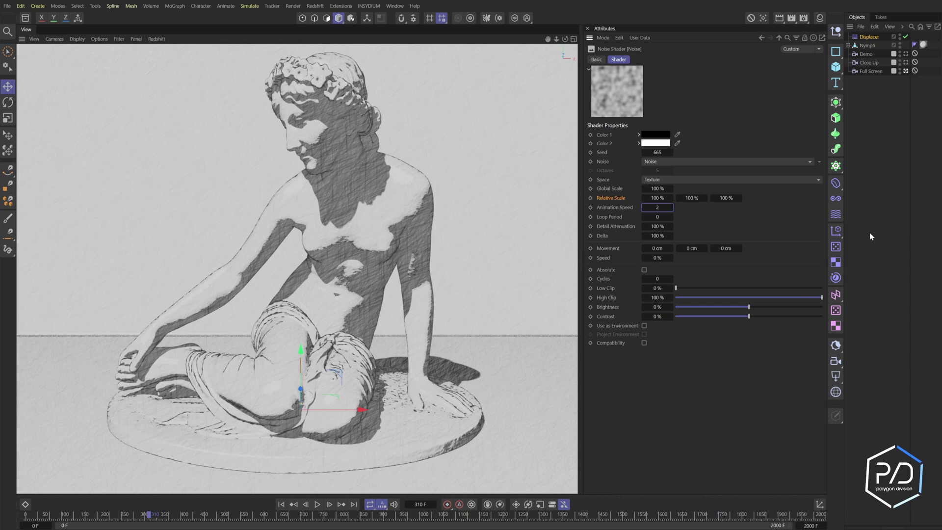
left_click(666, 162)
left_click(668, 181)
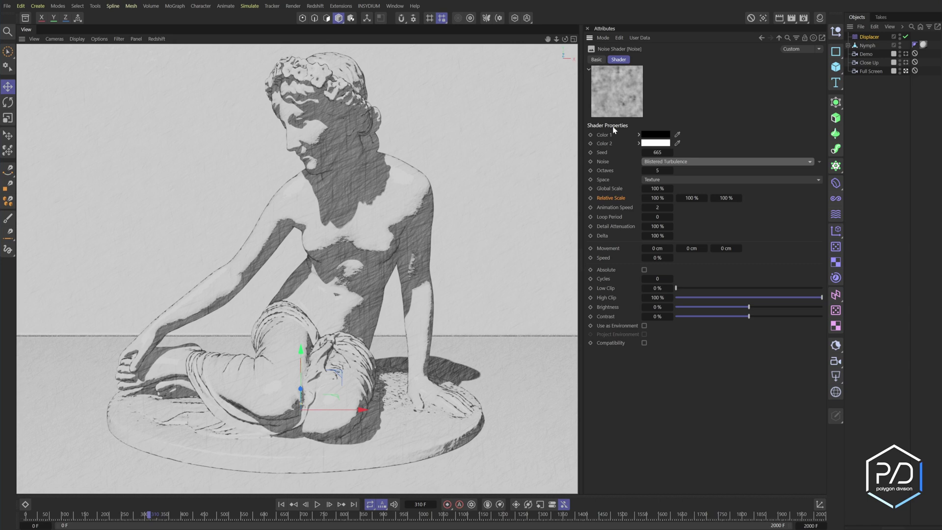
Make the new Displacer a child of Nymph and delete the old disabled Displacer there
left_click_drag(868, 37, 869, 46)
key("Delete")
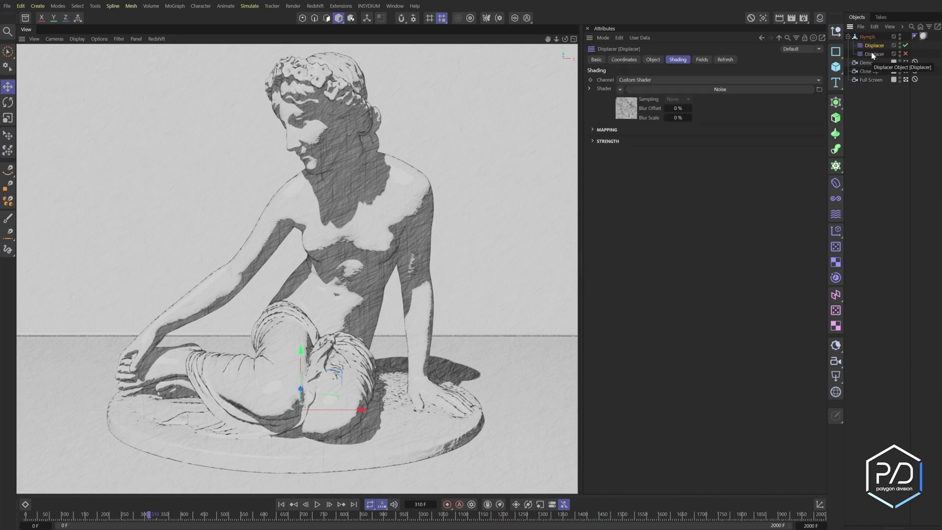
left_click(872, 46)
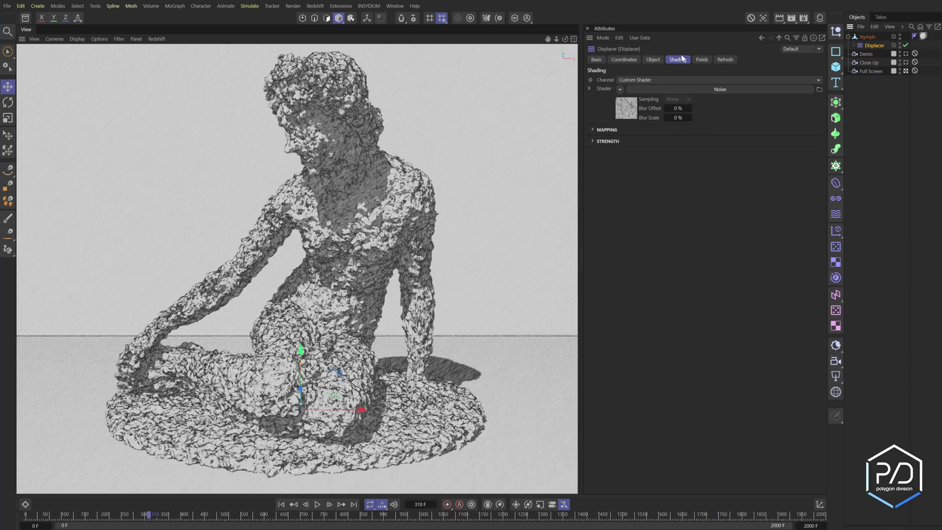
Set the Global Scale of the Displacer's Noise shader to 300%
left_click(652, 59)
left_click(677, 59)
left_click(706, 90)
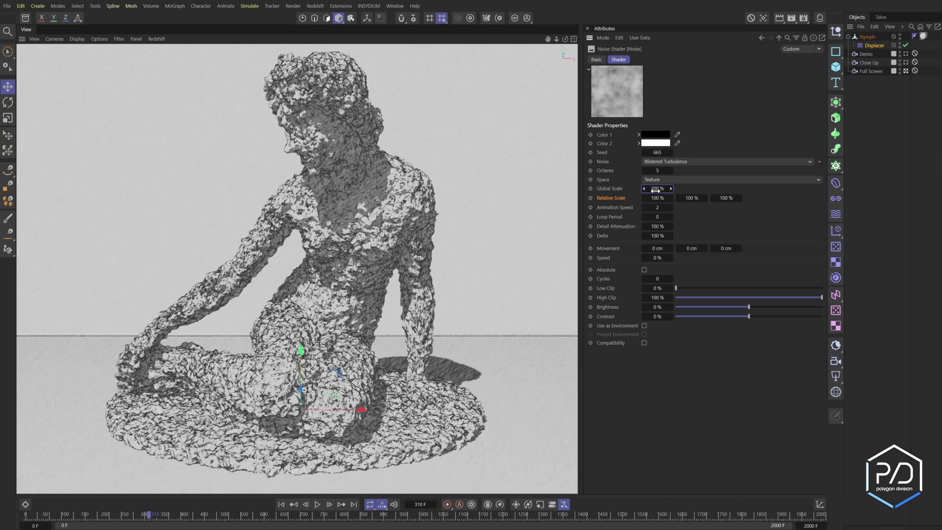
left_click_drag(655, 190, 658, 191)
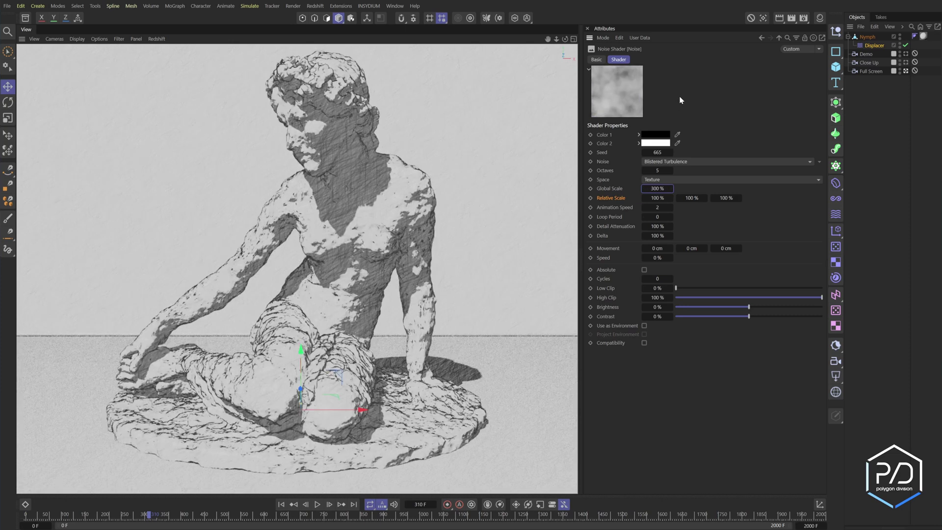
Try a Displacer Height of 0.75 cm and settle on 1 cm
left_click(779, 38)
left_click(653, 59)
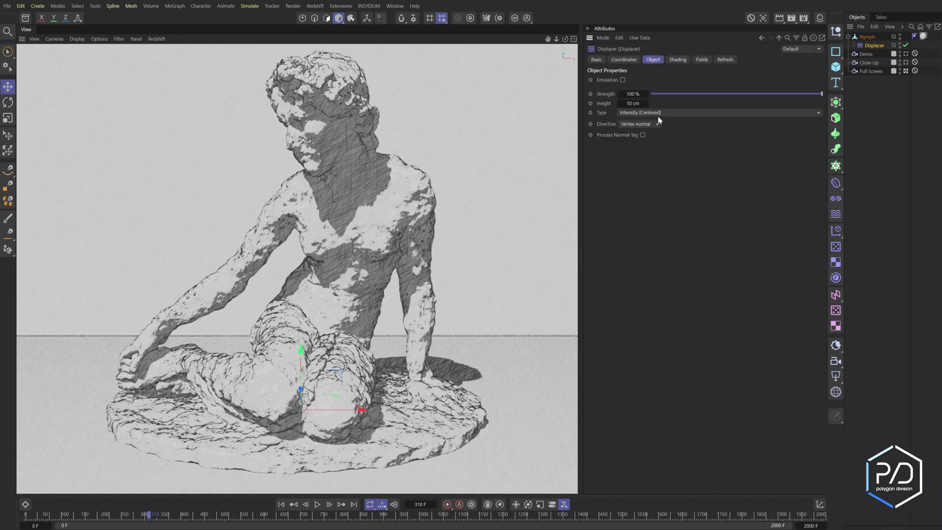
double_click(632, 103)
type("0.75")
key("Return")
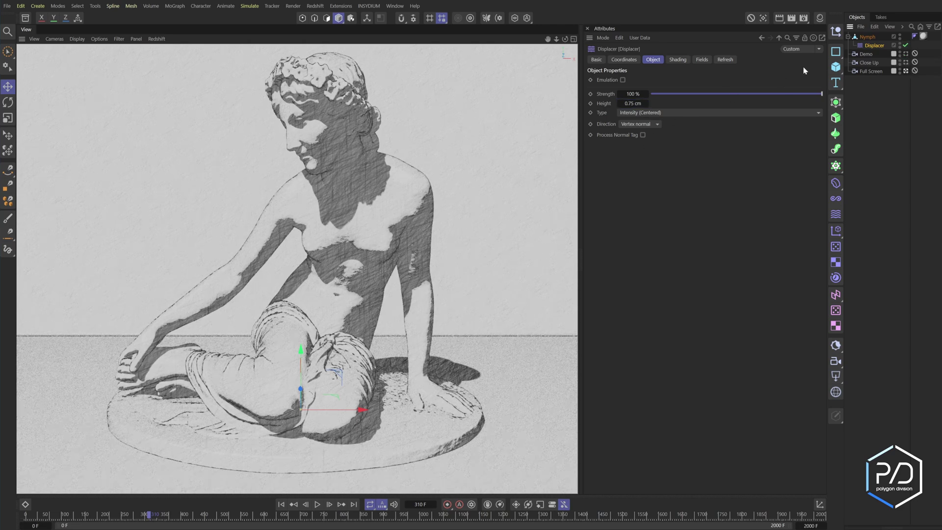
left_click_drag(622, 103, 672, 105)
type("1")
key("Return")
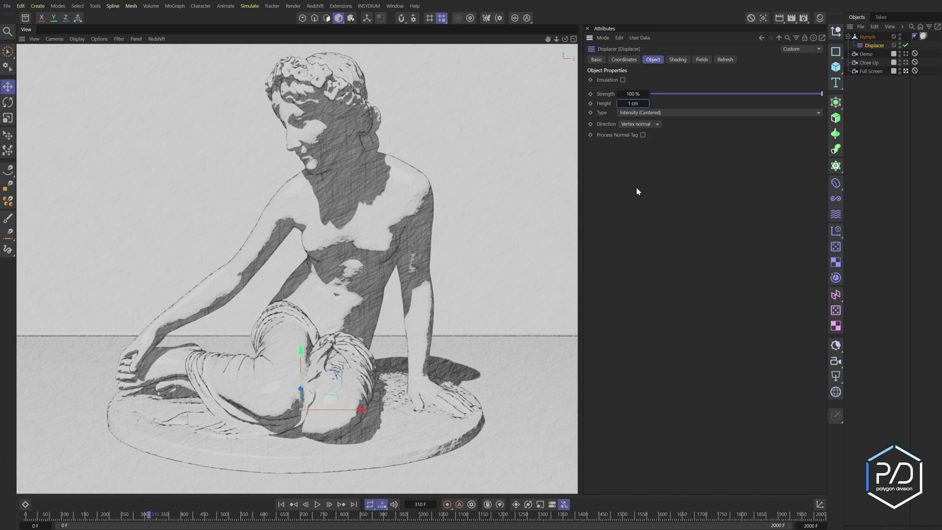
Step forward to frame 312, disable the Displacer and play the animation without it for comparison
left_click(329, 504)
left_click(329, 504)
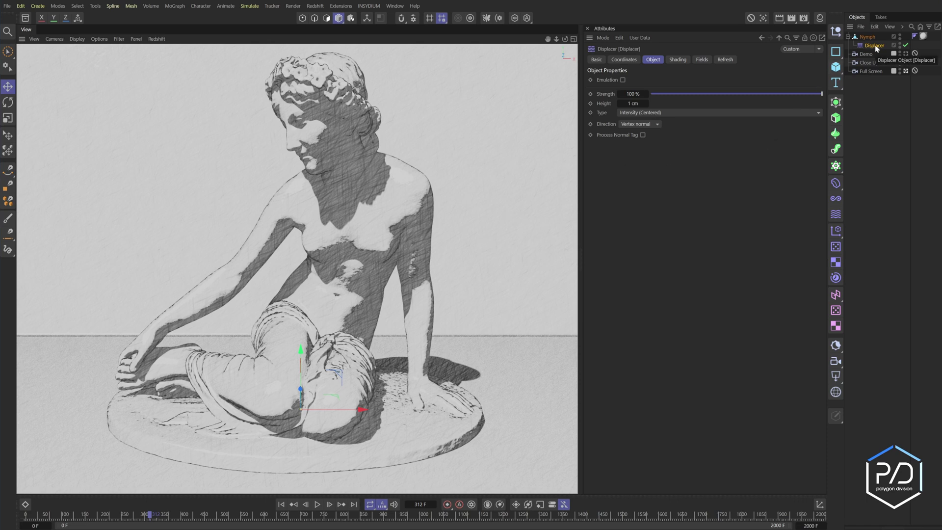
left_click(905, 45)
left_click(318, 504)
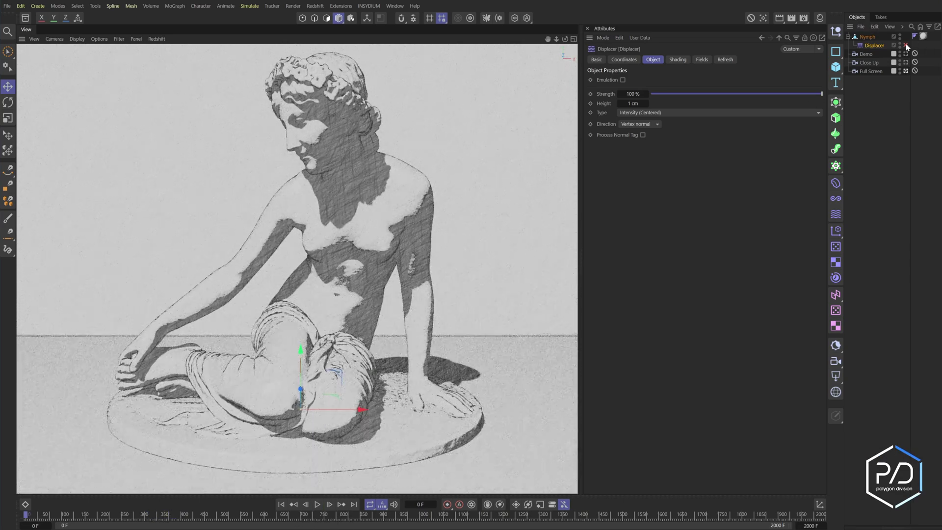
Re-enable the Displacer and play the animation from frame 0 to frame 11 to see the outline wobble
left_click(905, 45)
left_click(321, 507)
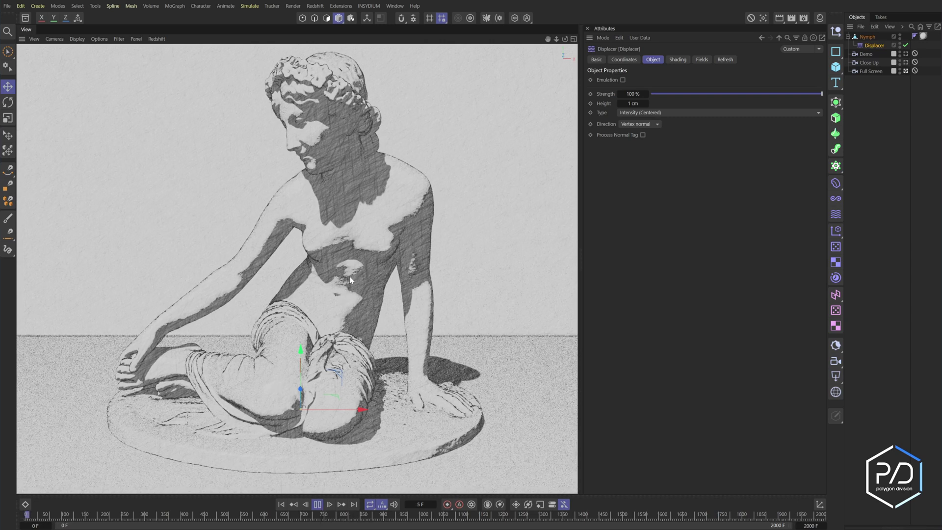
key("F8")
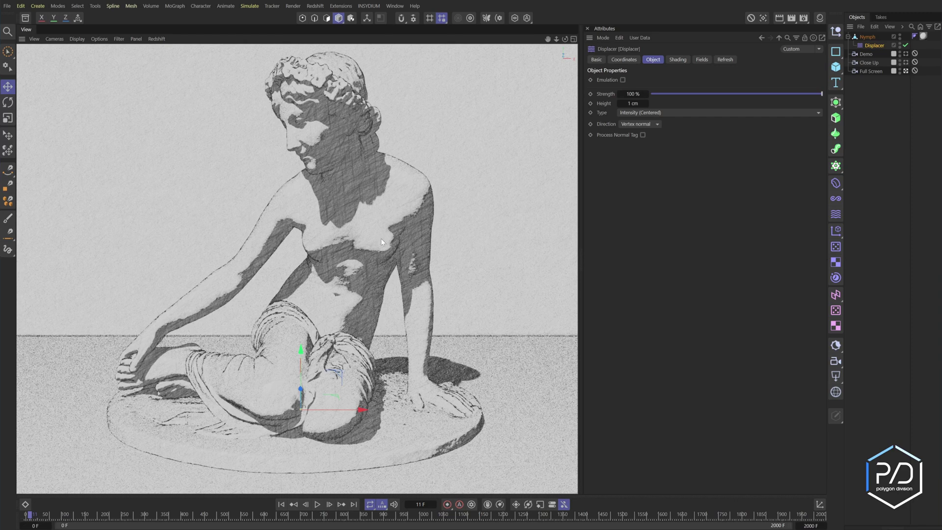